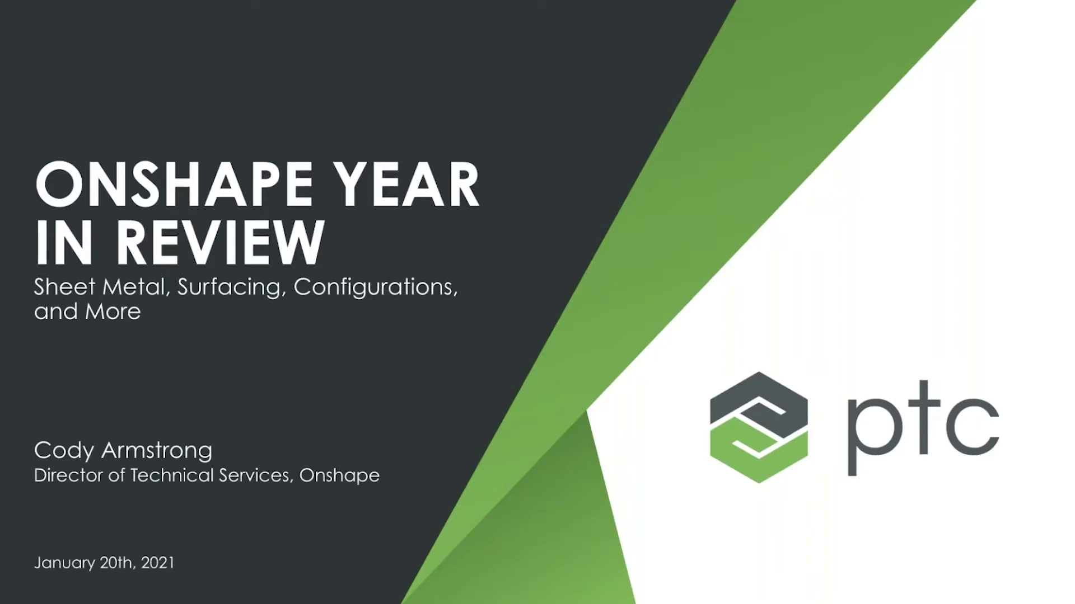
- Advance the slideshow from the title slide to slide 2, 'A Few Fun Facts...'
click(773, 438)
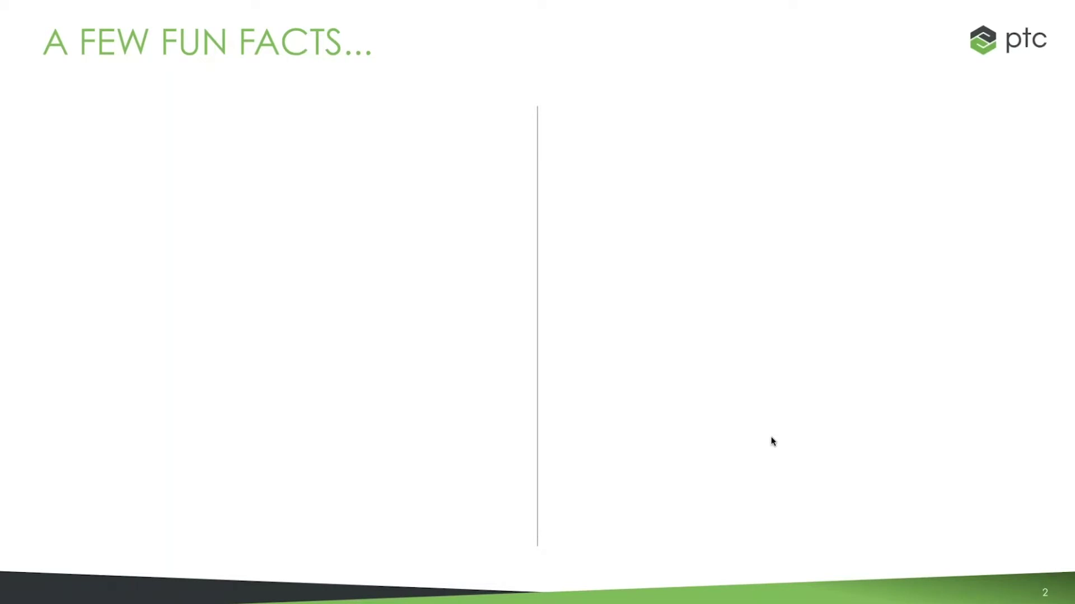
- Reveal the four fun-fact bullets, including ~80 Drawing Improvements, and the onshape.com/changelog link
key(Right)
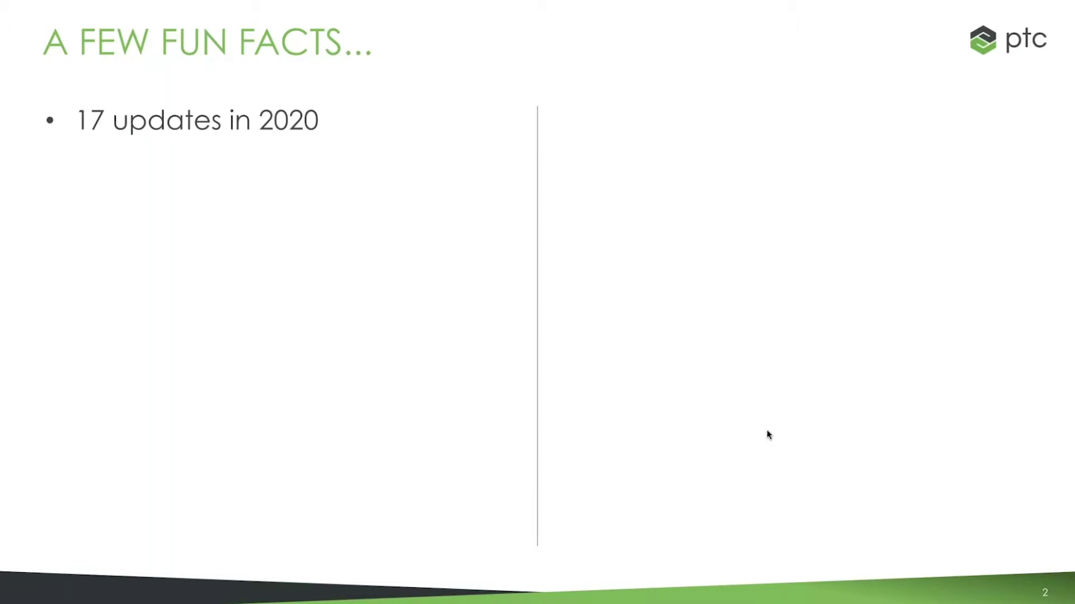
key(Right)
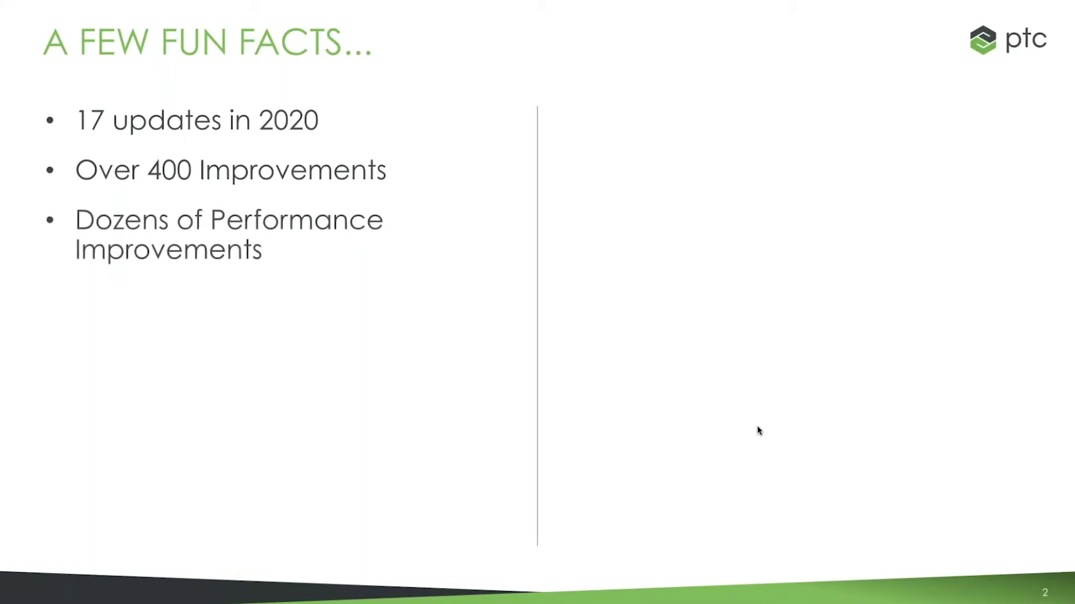
key(Right)
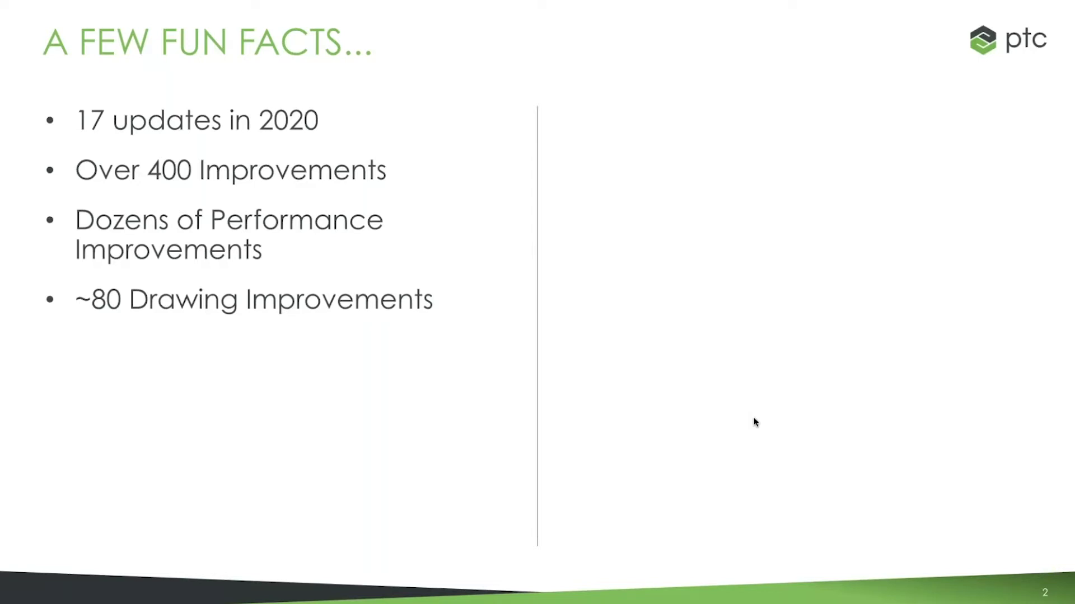
key(Right)
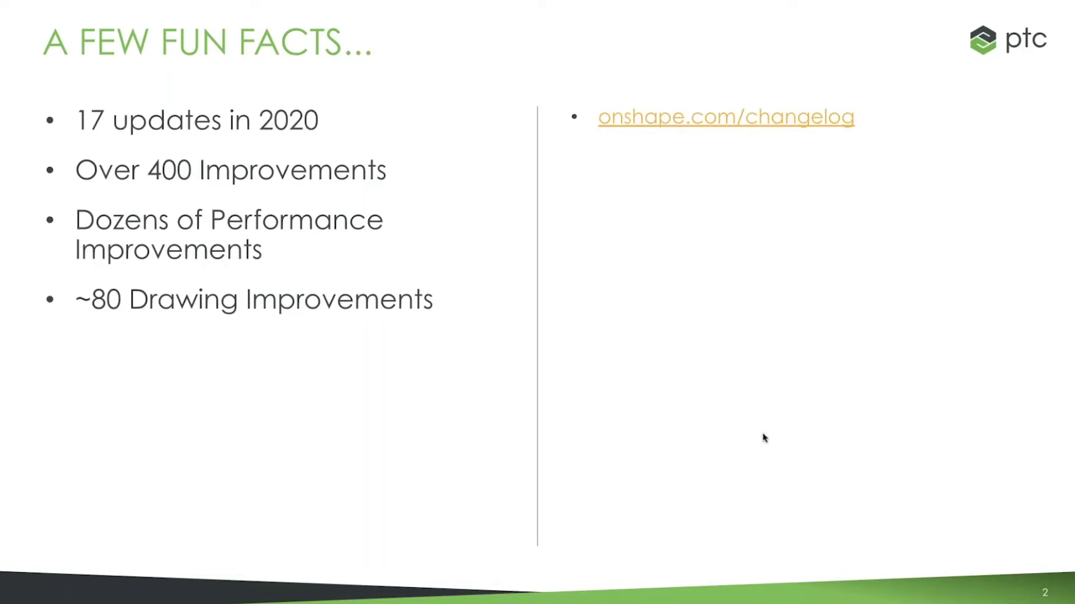
- Show the what-is-new resource link, then advance to the Agenda slide
click(890, 348)
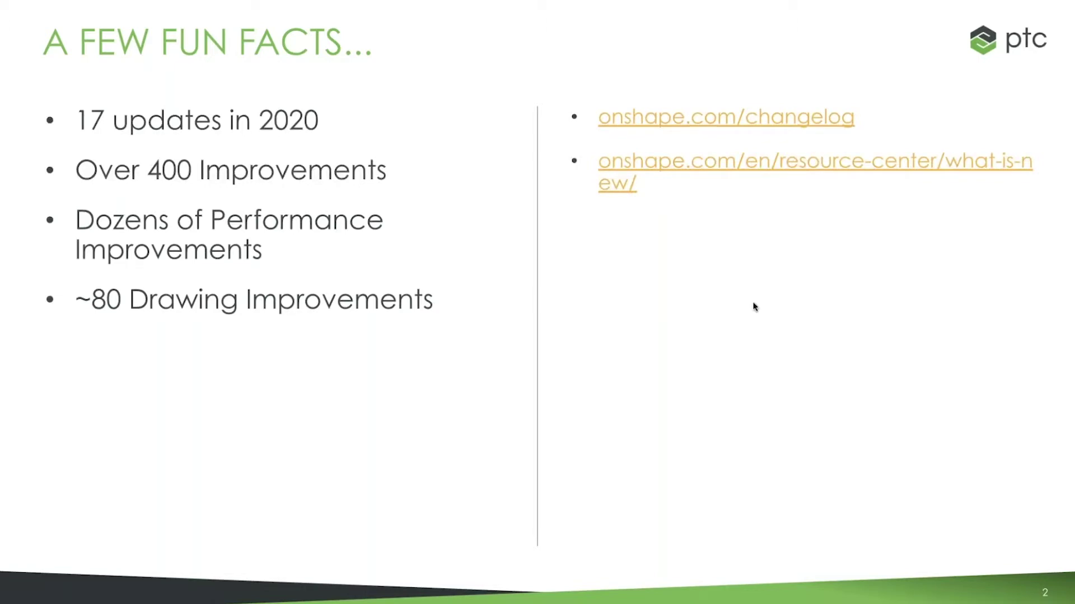
click(736, 304)
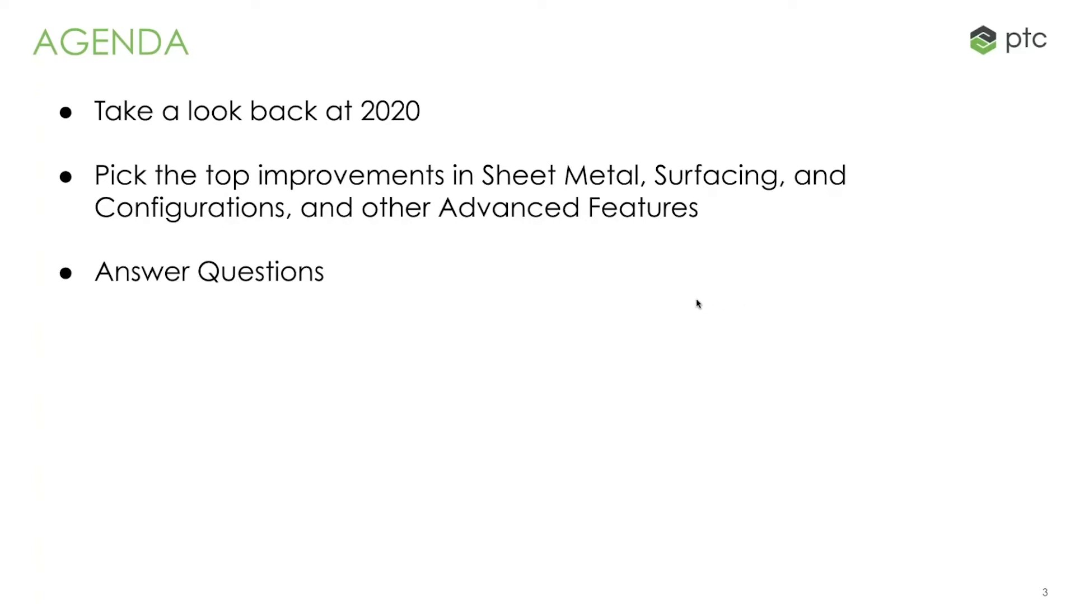
- Advance through the 'Let's Go!' slide to slide 5, 'Sheet Metal'
click(598, 278)
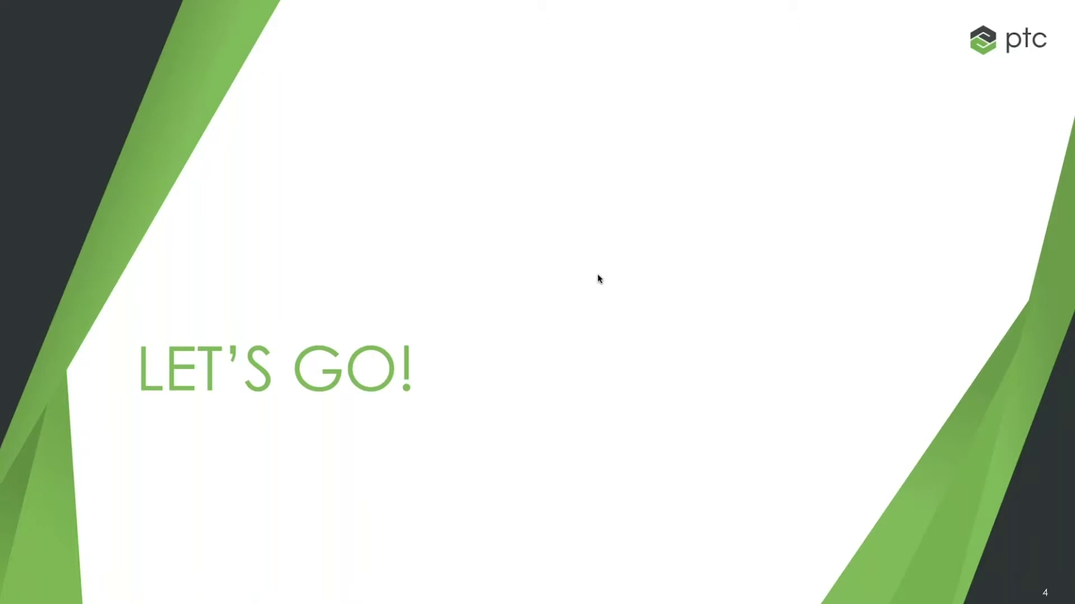
key(Right)
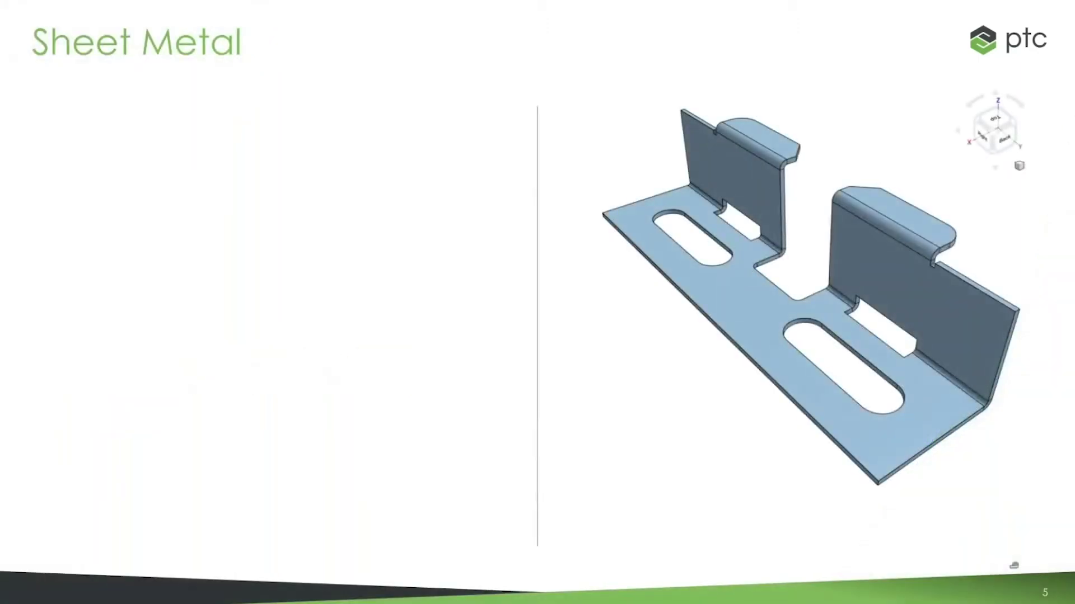
- Show the Converting Imported Geometry to Sheet Metal bullet and exit Present mode to the editor
key(Right)
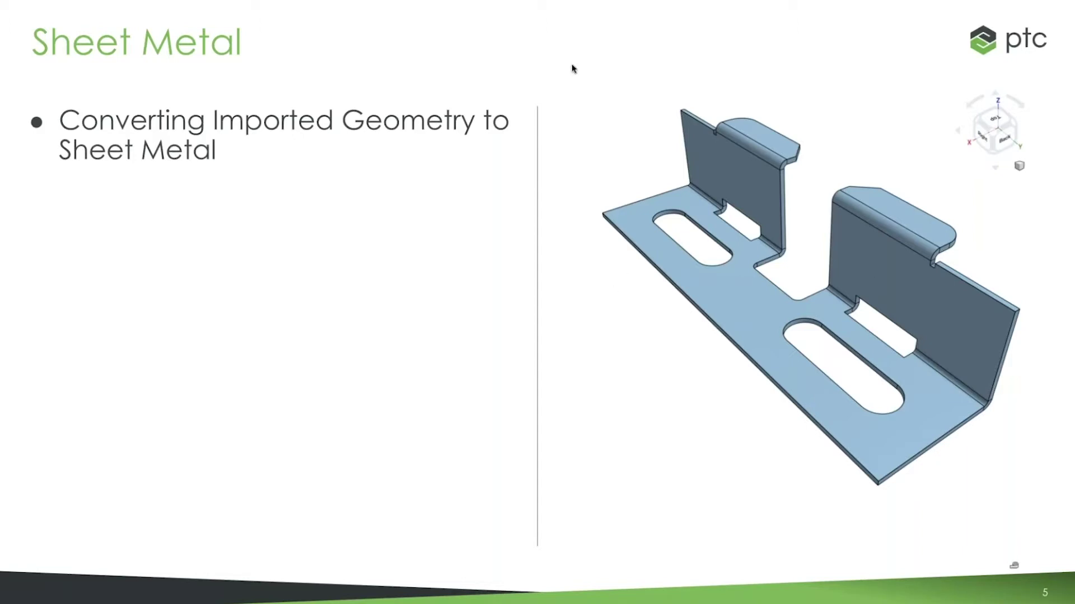
key(Escape)
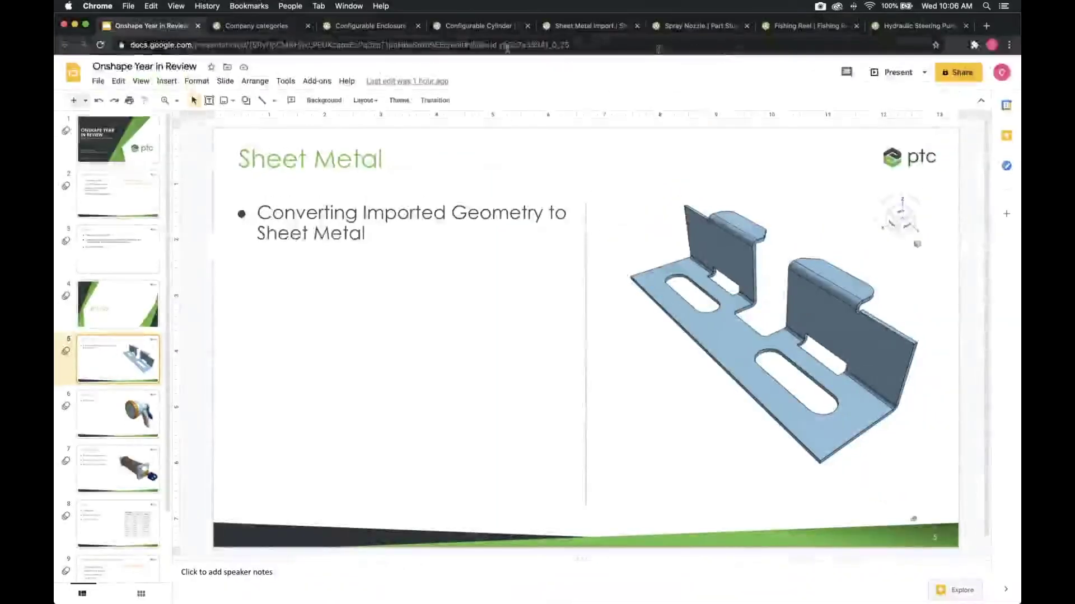
- Switch to the Onshape 'Sheet Metal Import' document with the imported bracket as Part 1
click(622, 26)
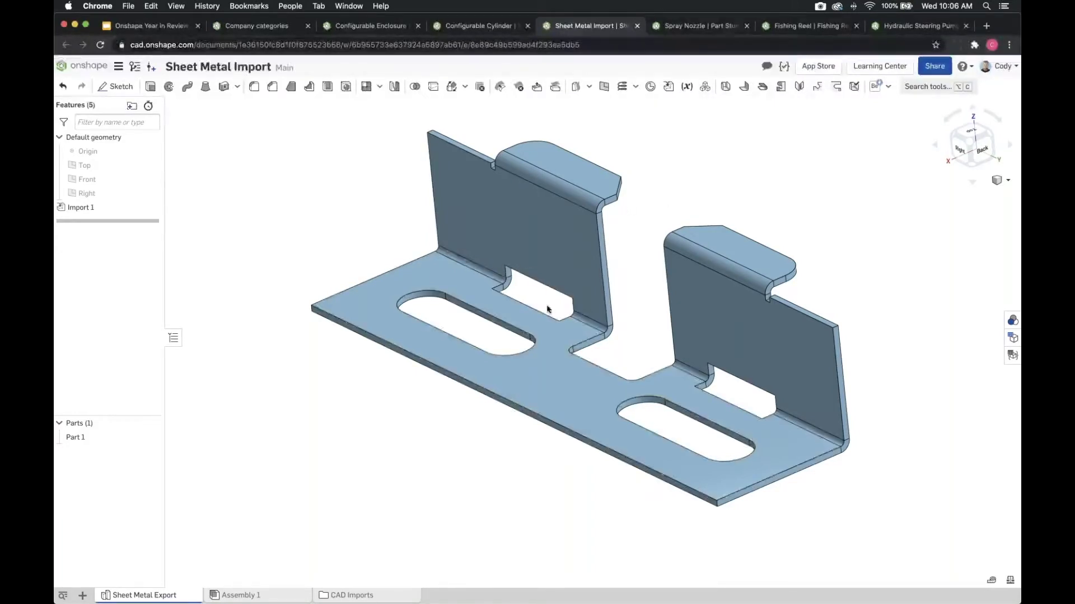
- Start a Sheet metal model feature on the imported bent part
scroll(650, 263, down, 1)
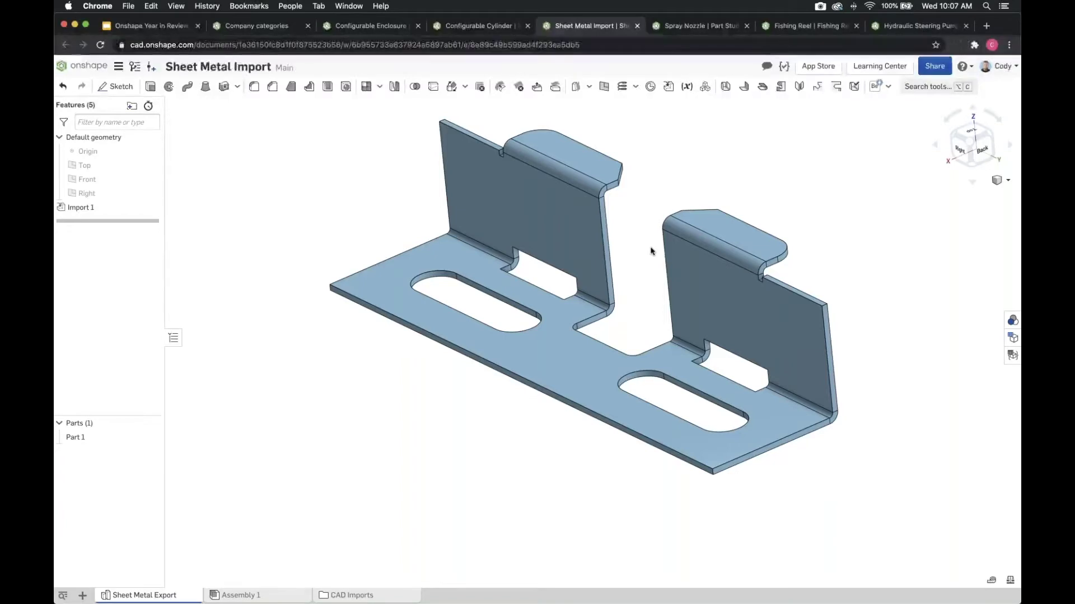
click(725, 86)
- Set the Sheet metal model to Thicken and select both flange faces, the wall and the slotted base
middle_drag(775, 173, 802, 180)
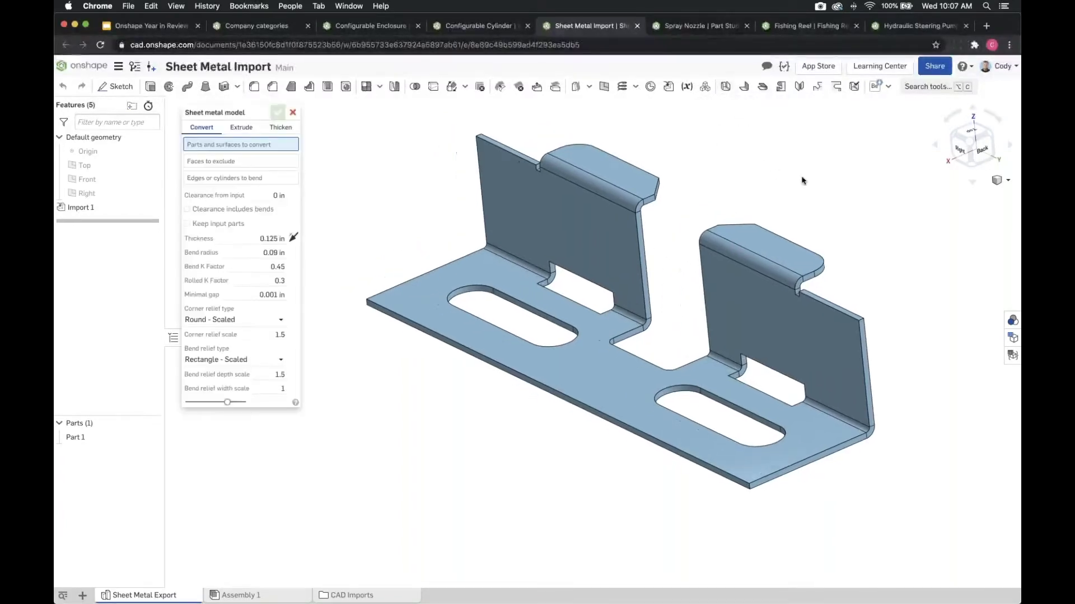
click(278, 129)
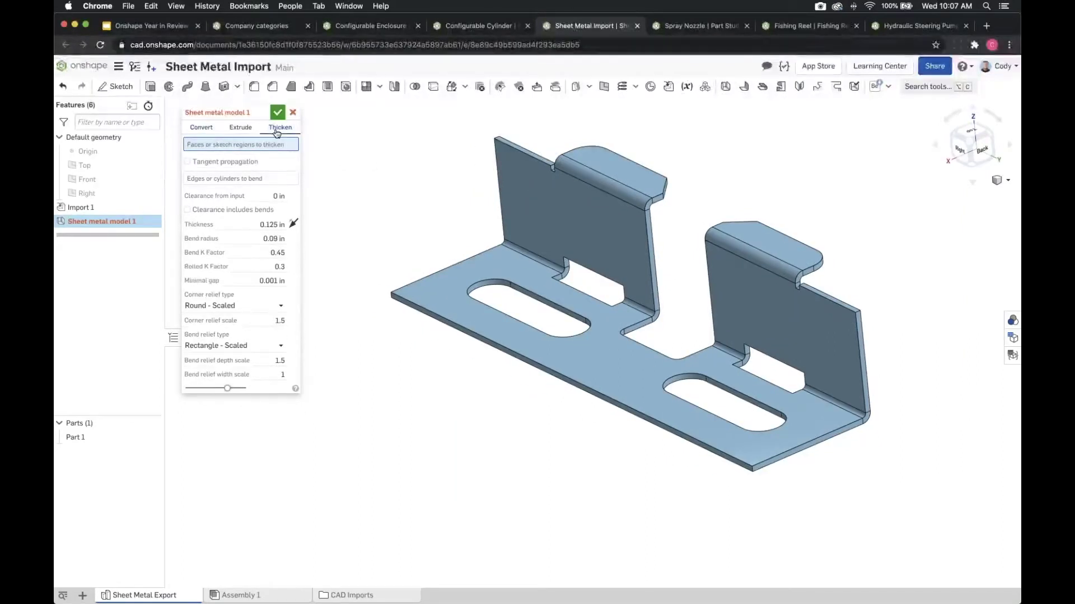
click(608, 170)
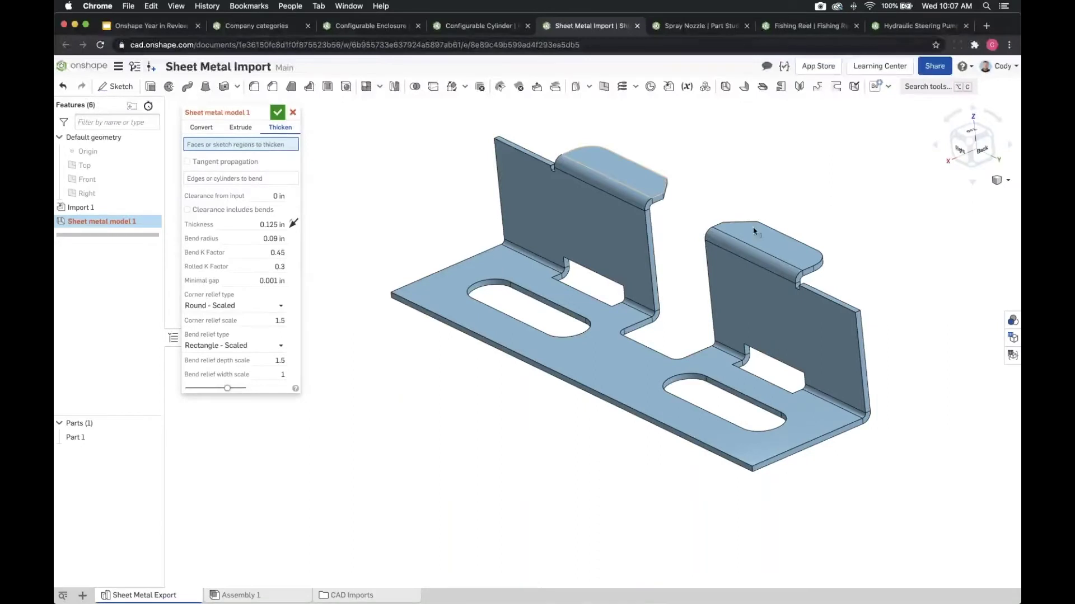
click(457, 278)
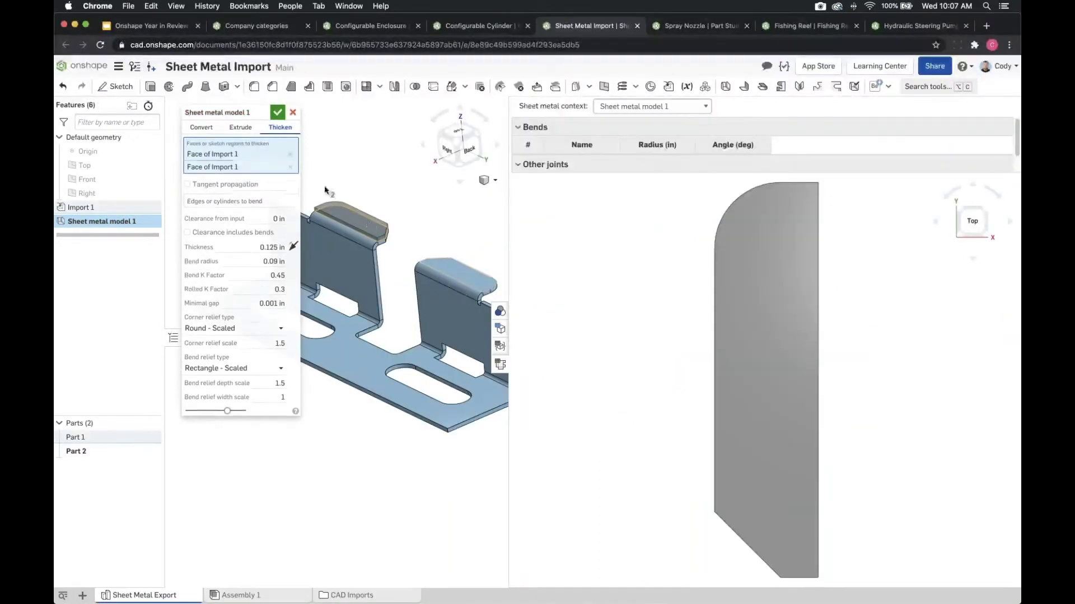
scroll(374, 236, up, 5)
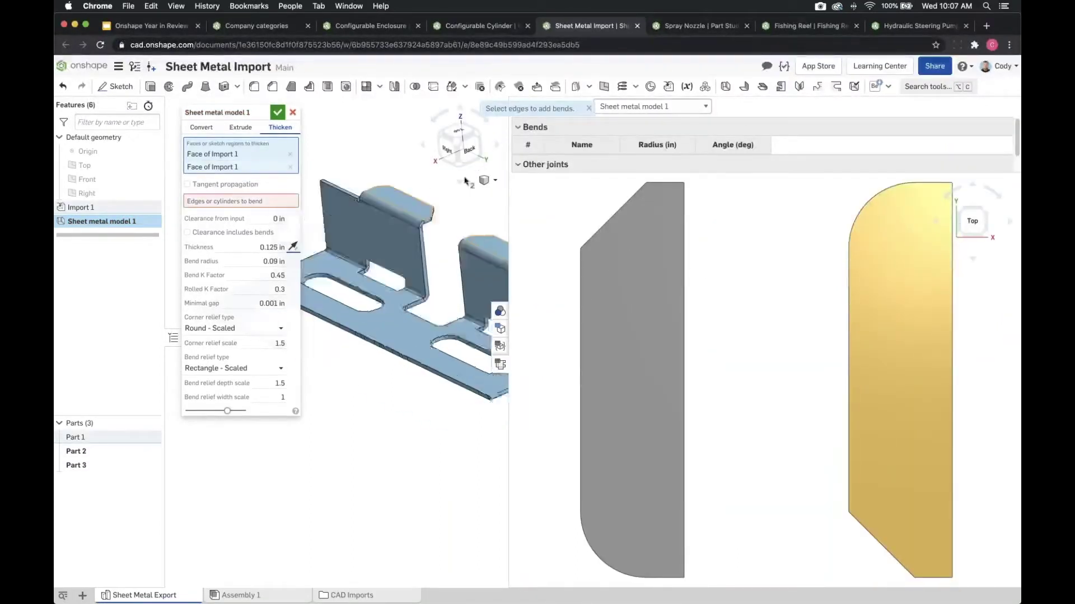
click(374, 236)
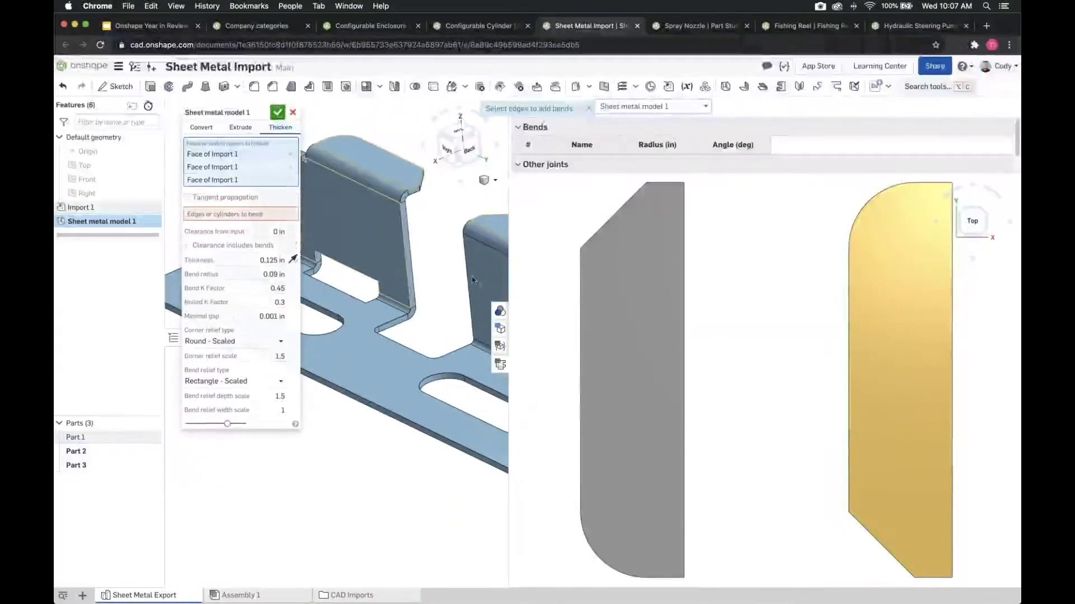
click(367, 360)
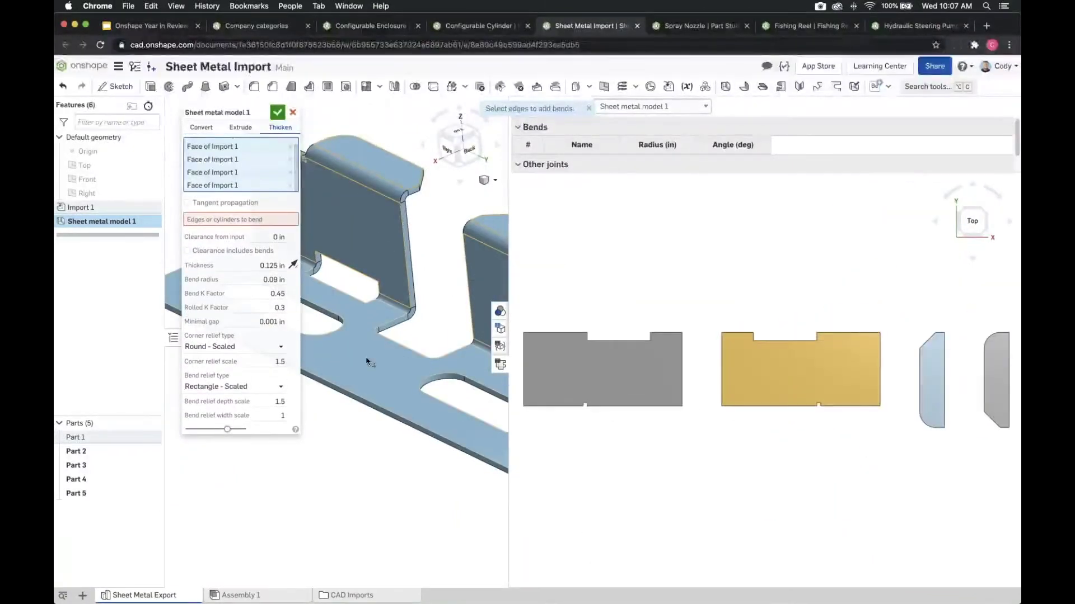
click(432, 223)
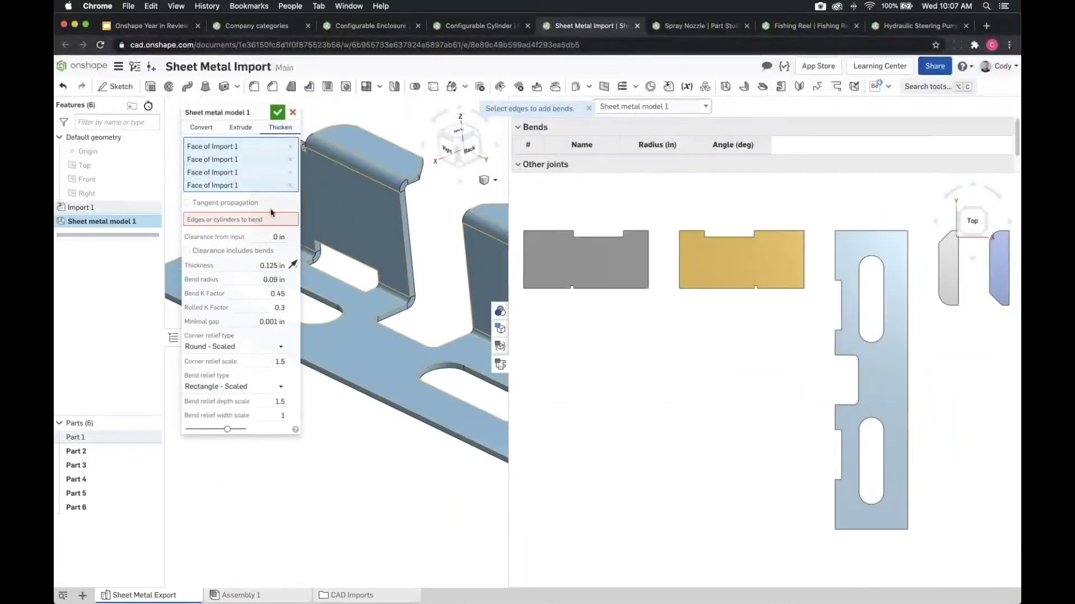
click(226, 220)
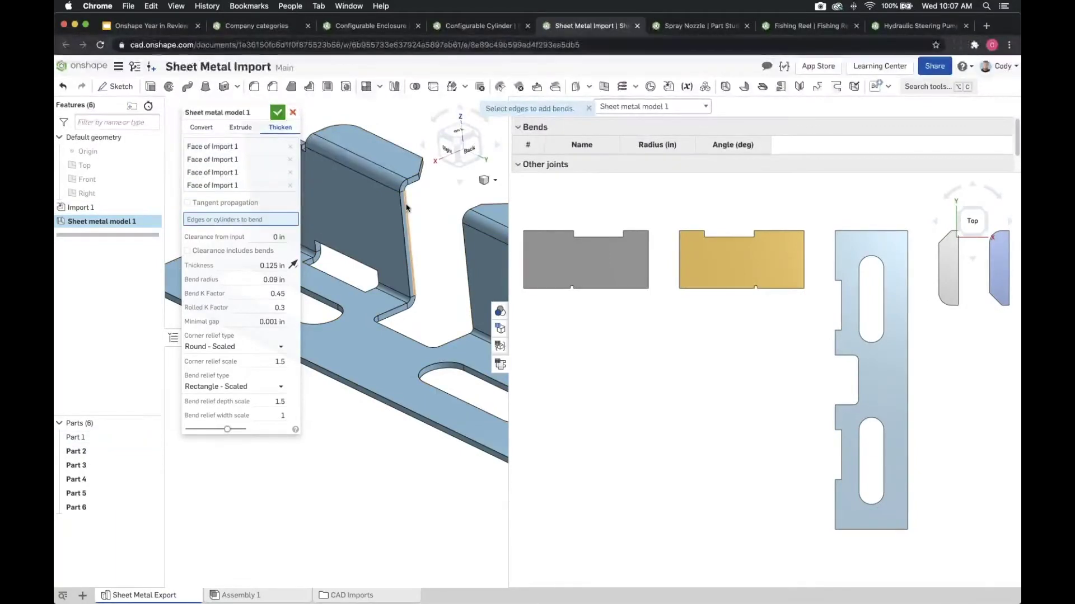
- Add the wall's top edge, further edges and faces, and the final bend edge as bends
scroll(383, 181, up, 2)
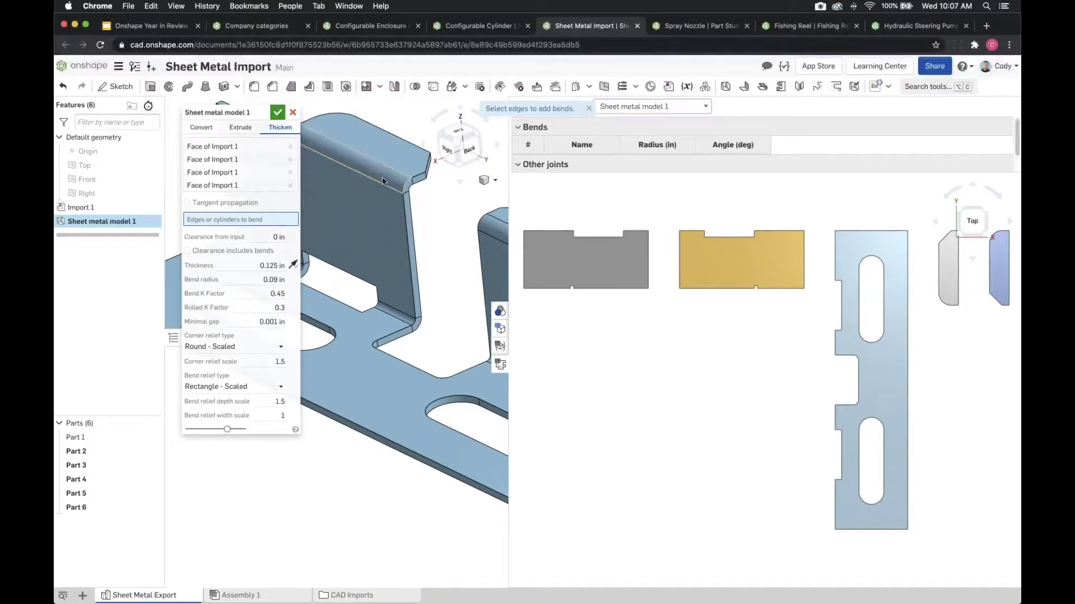
click(382, 181)
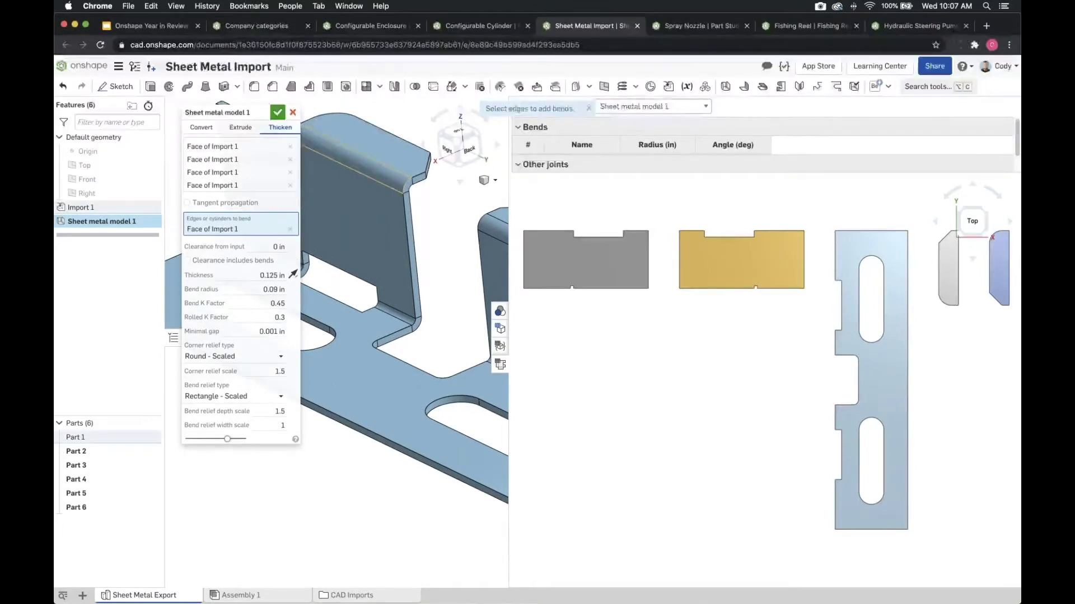
scroll(431, 225, right, 3)
click(432, 215)
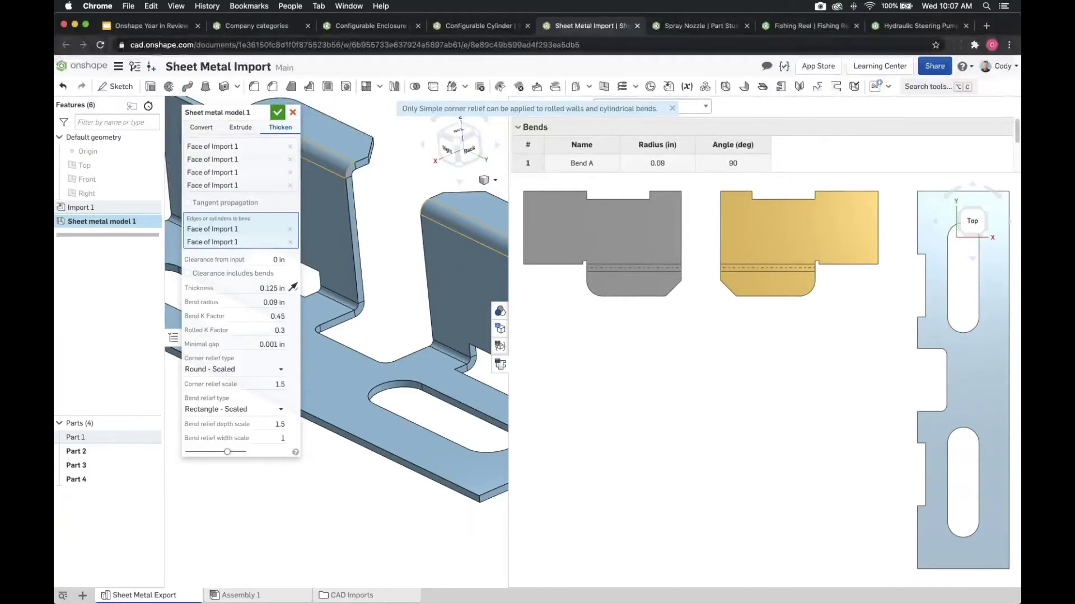
scroll(472, 278, down, 2)
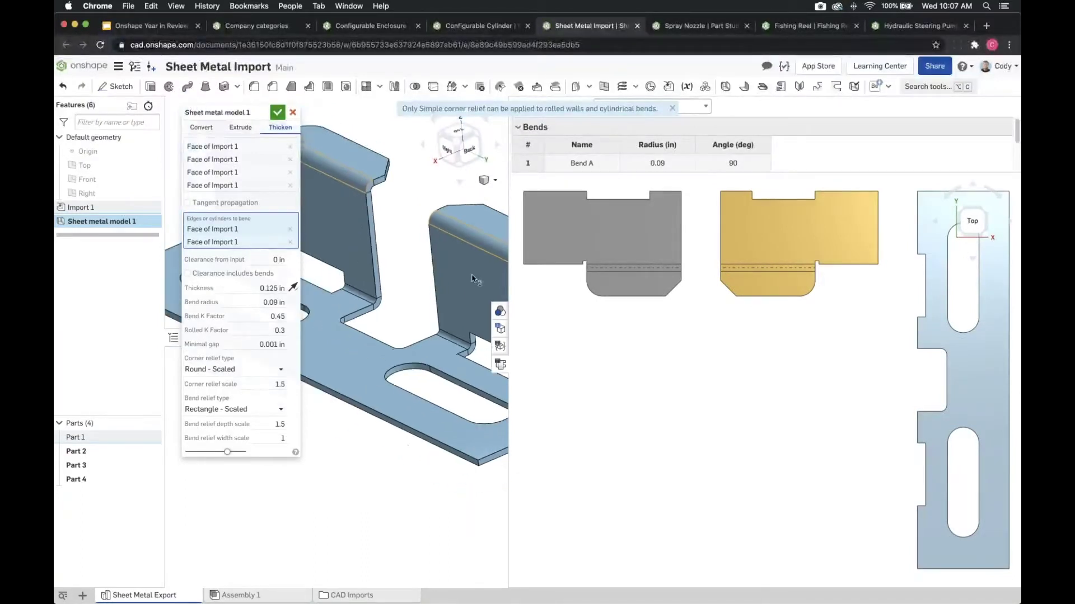
right_drag(472, 279, 399, 293)
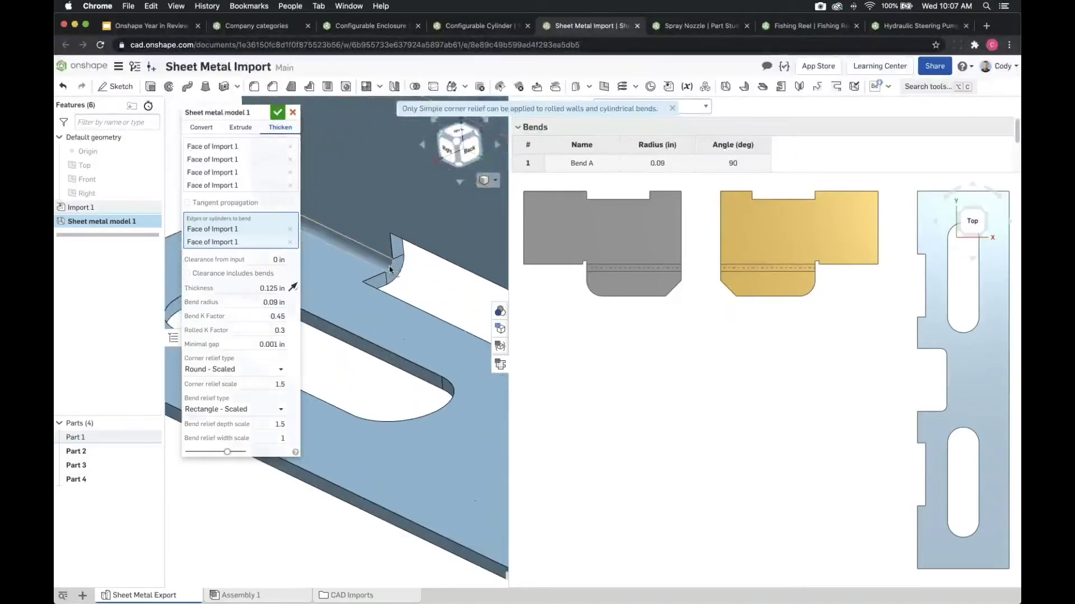
click(400, 296)
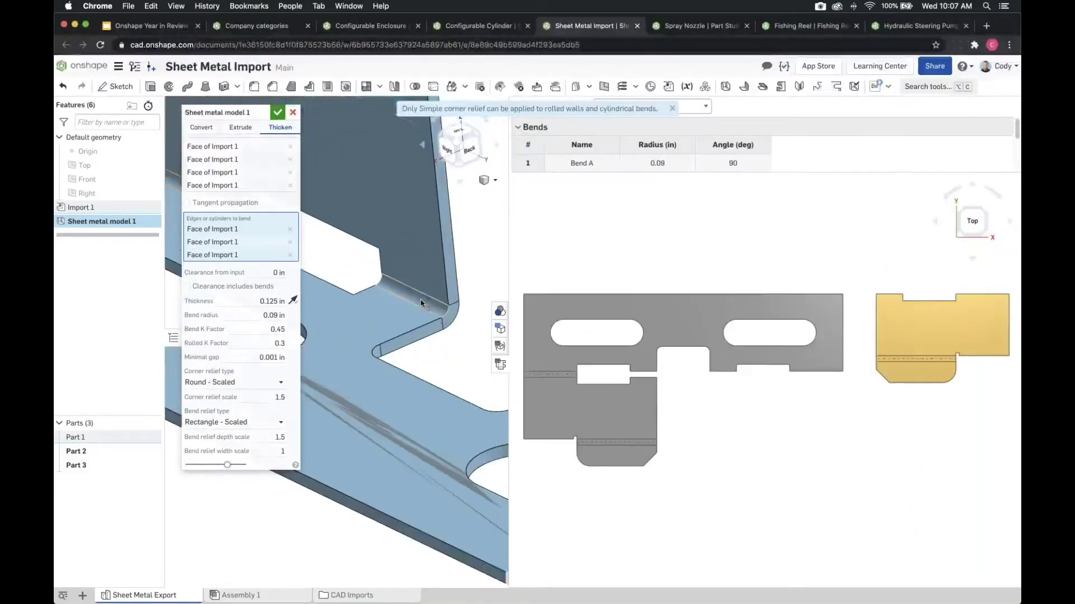
click(401, 297)
scroll(420, 307, down, 3)
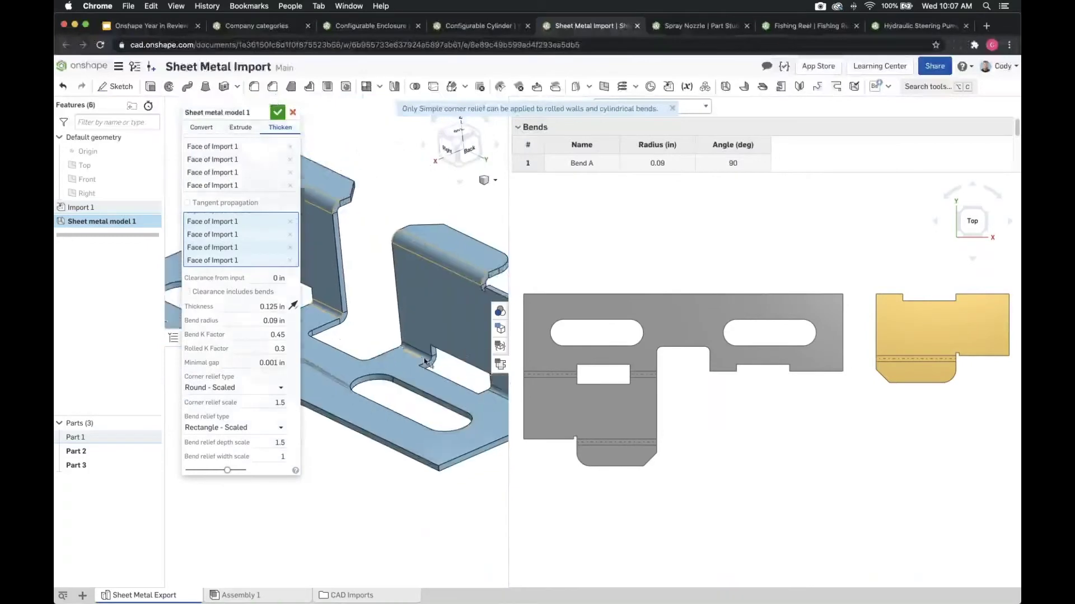
scroll(425, 344, up, 5)
click(422, 352)
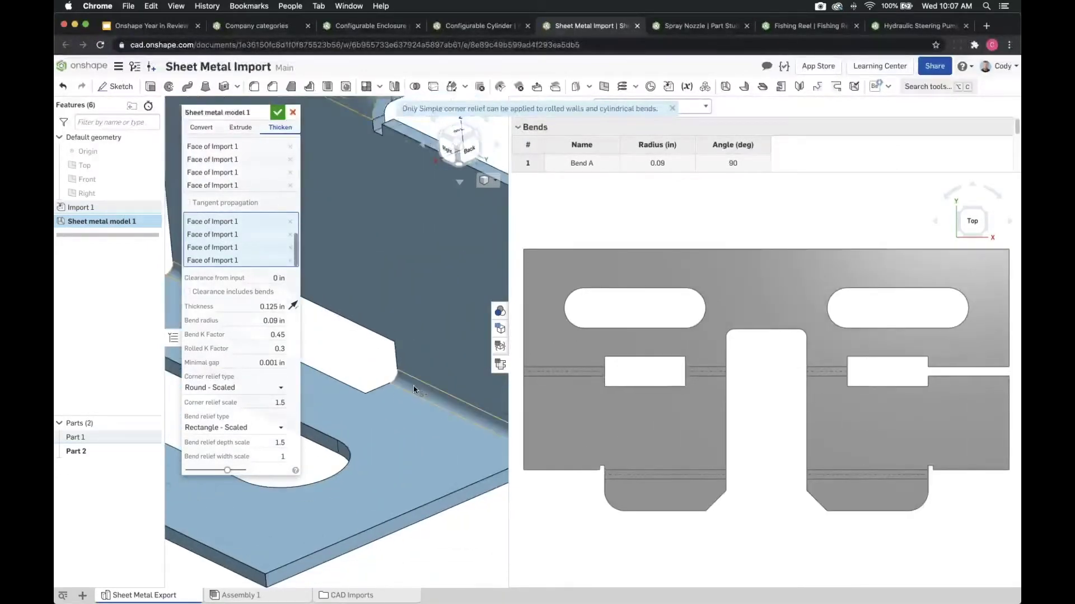
- Accept Sheet metal model 1 and return to the Google Slides deck on slide 5
scroll(415, 389, down, 4)
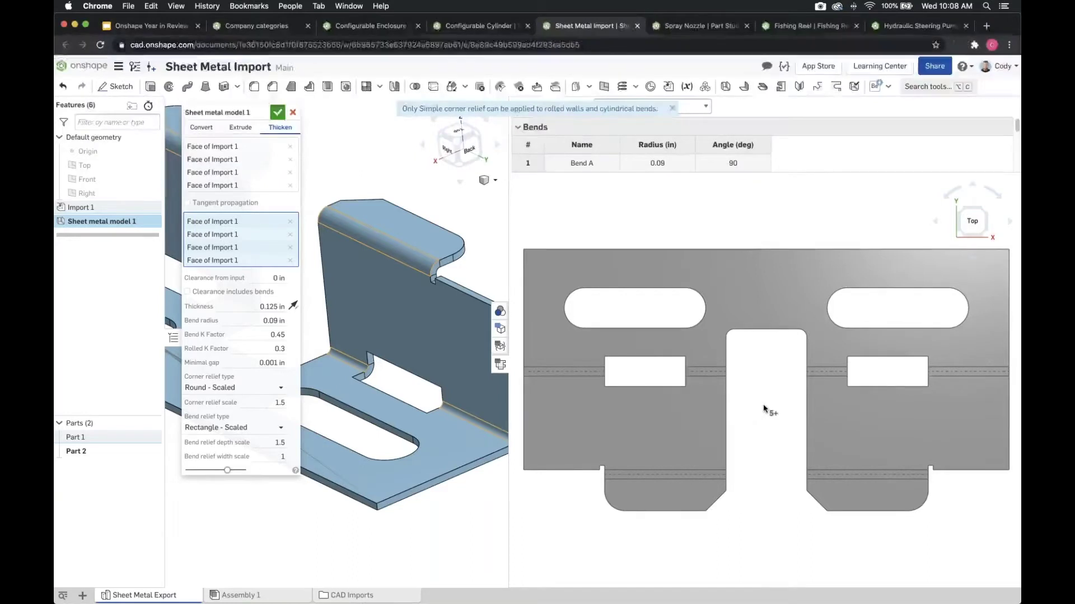
scroll(764, 409, down, 2)
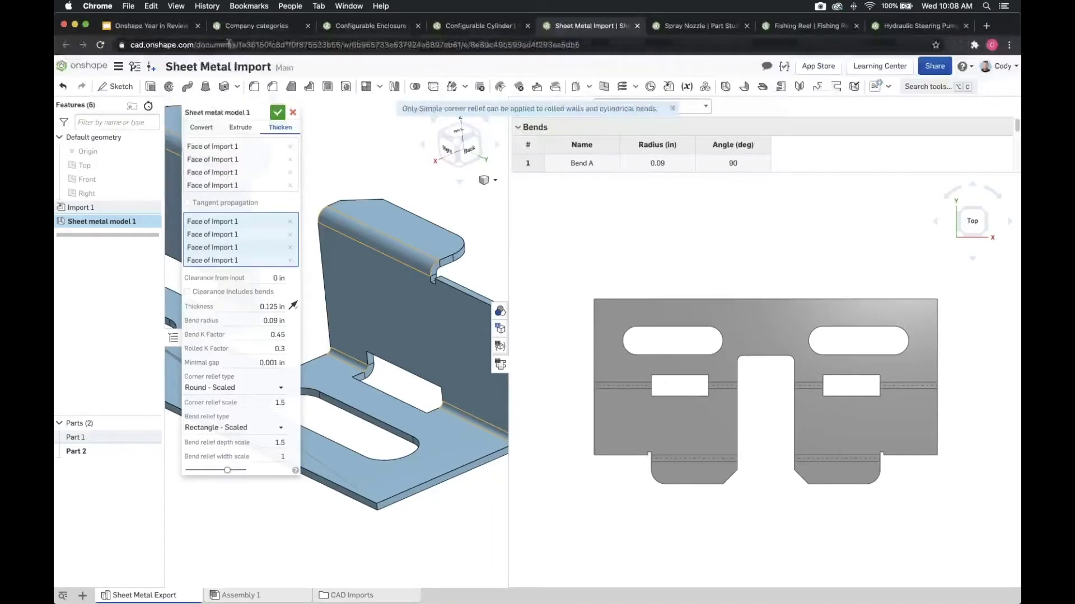
click(277, 113)
scroll(355, 174, down, 3)
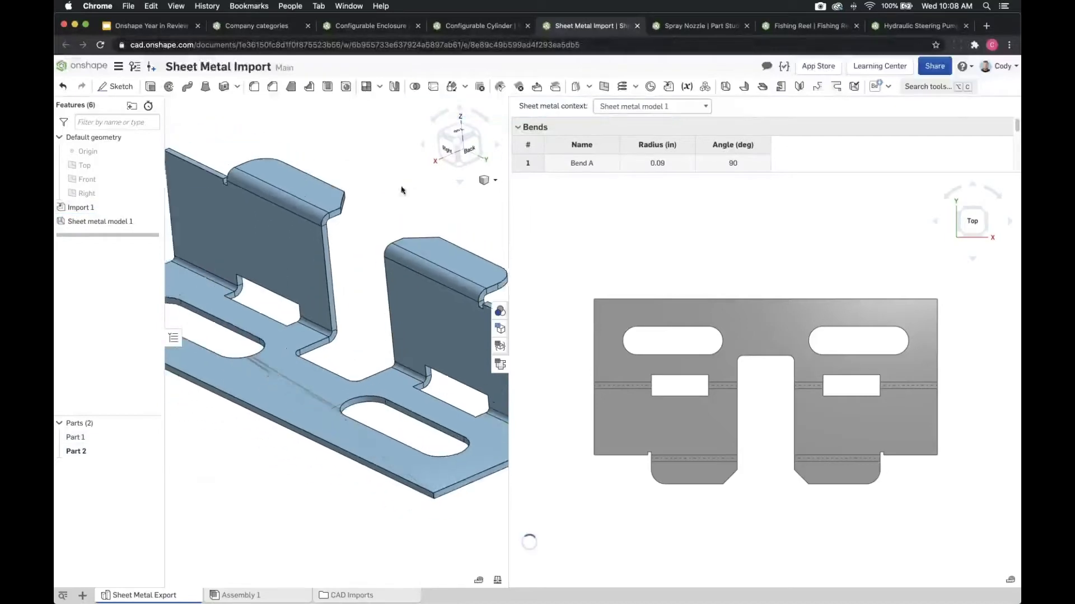
key(super+1)
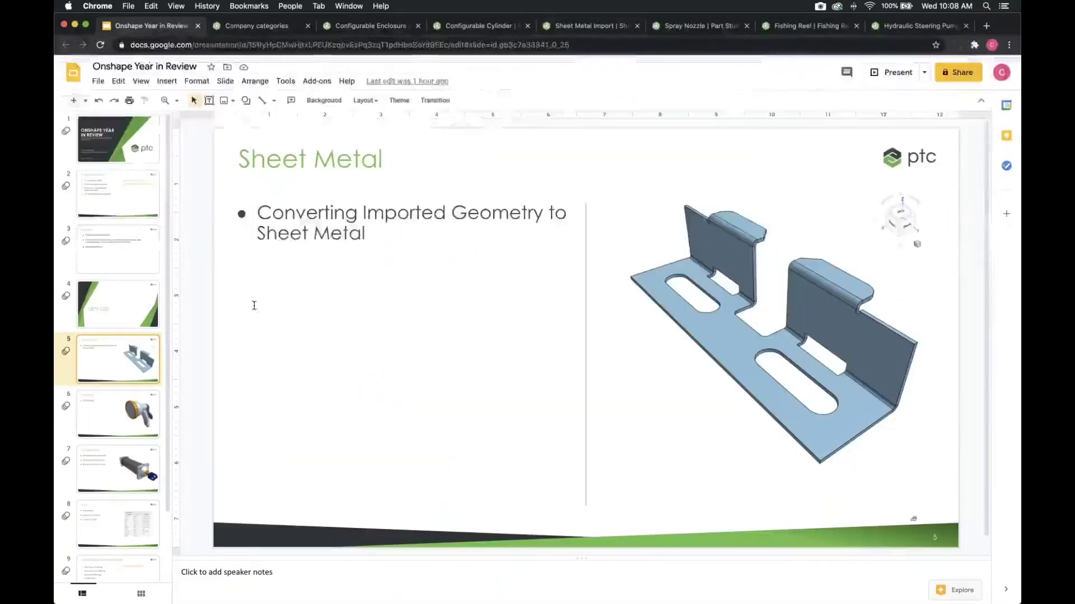
- Present slide 6, Surfacing, reveal its 3D Fit Spline bullet, then exit to the Spray Nozzle tab
click(114, 411)
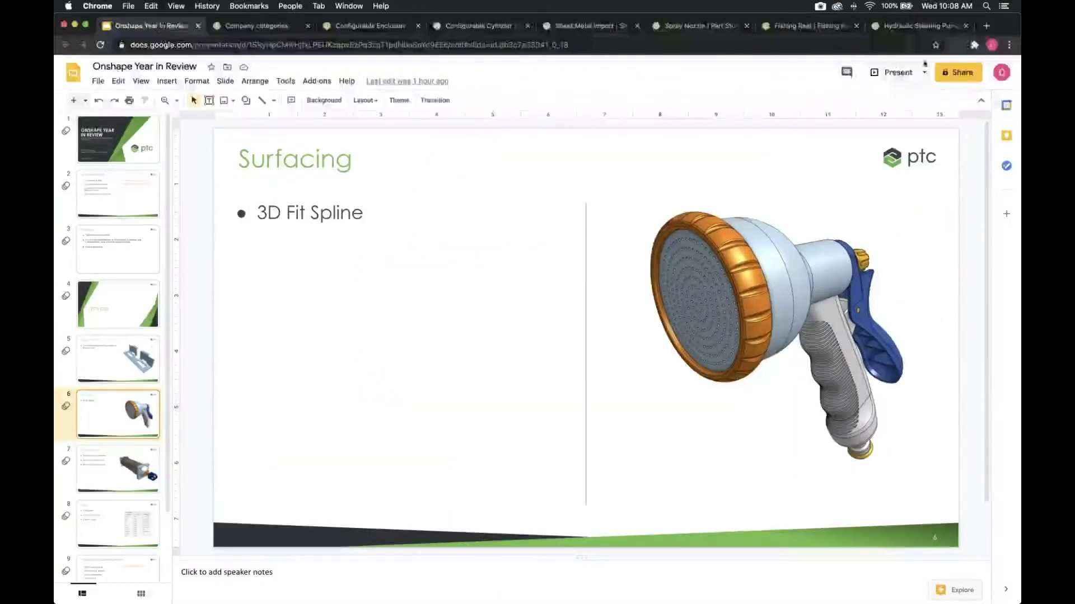
click(894, 74)
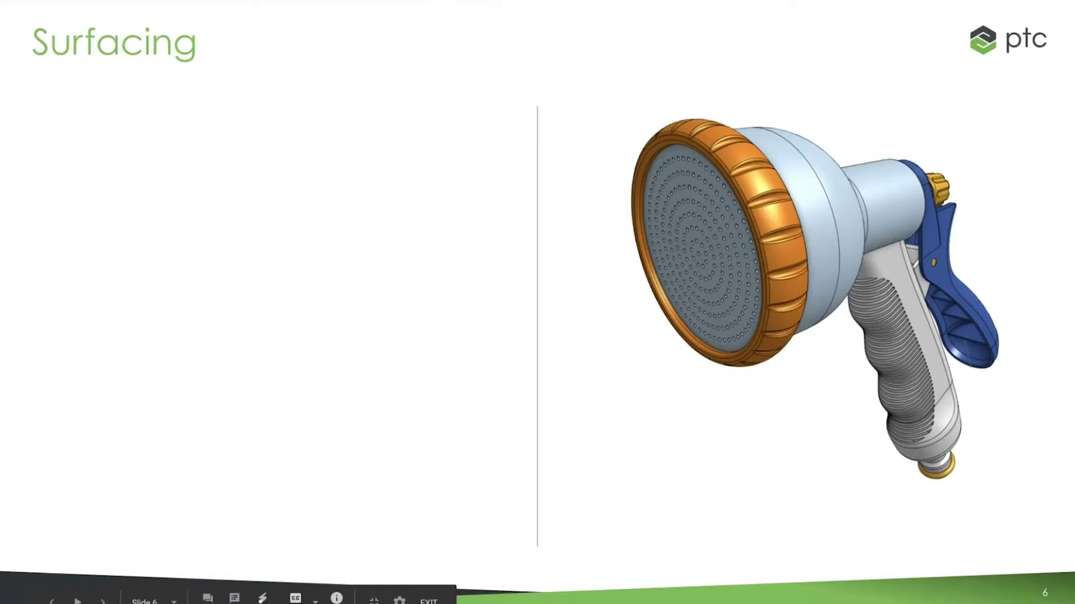
key(Right)
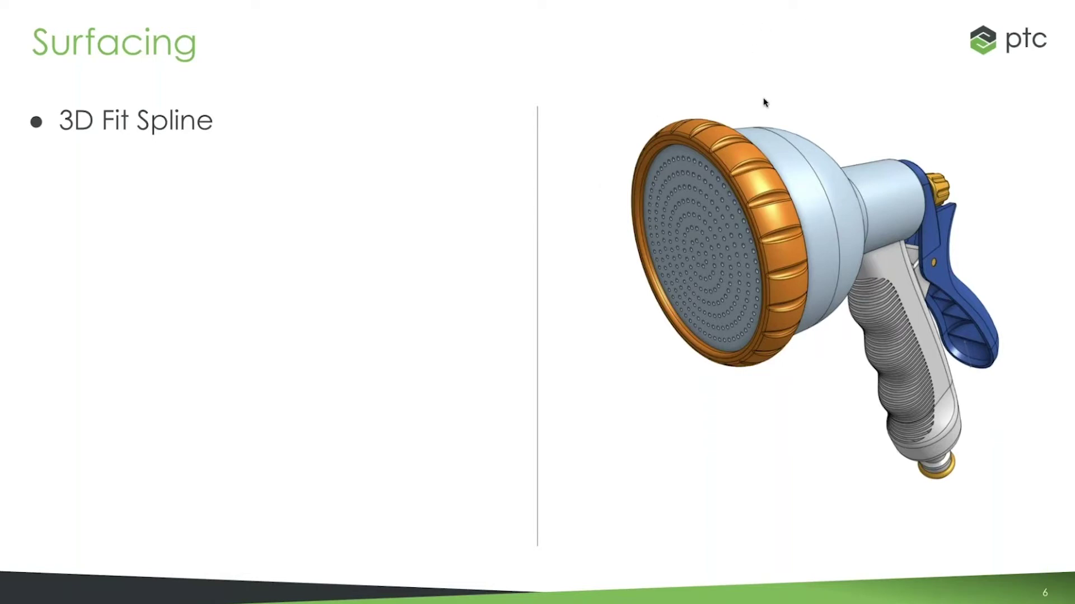
key(Escape)
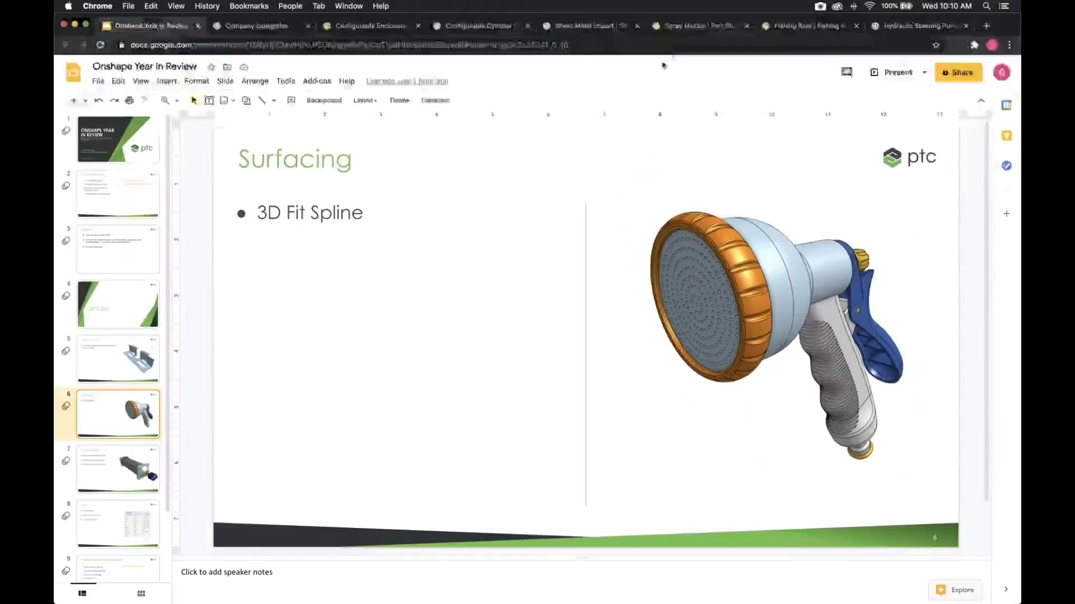
click(696, 26)
- Reload the Spray Nozzle part studio, frame the trigger tip, and start Loft 10 with Shift+L
key(super+r)
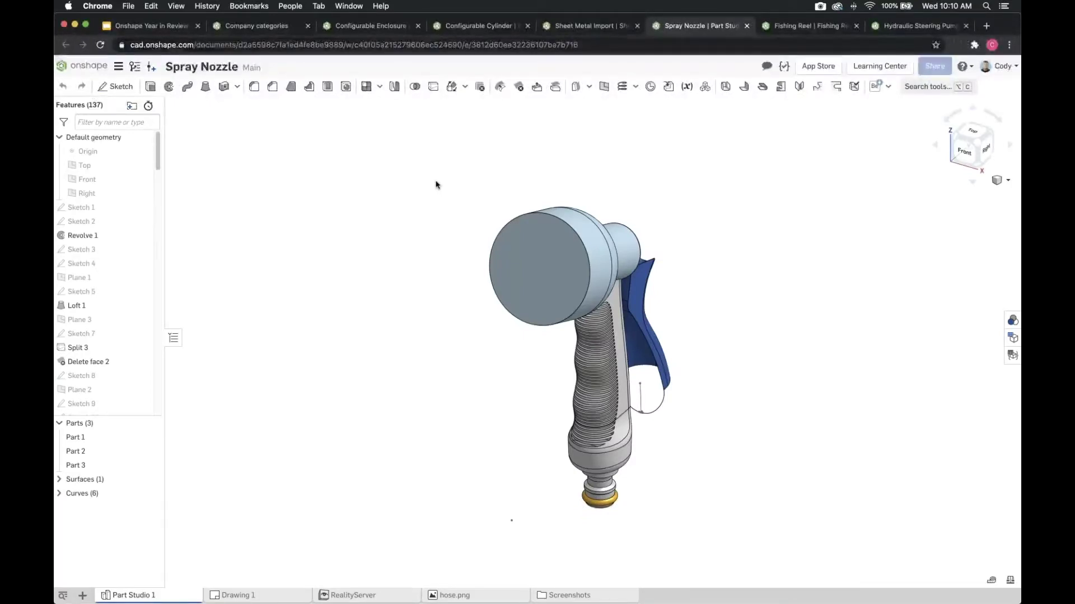
right_drag(680, 353, 635, 358)
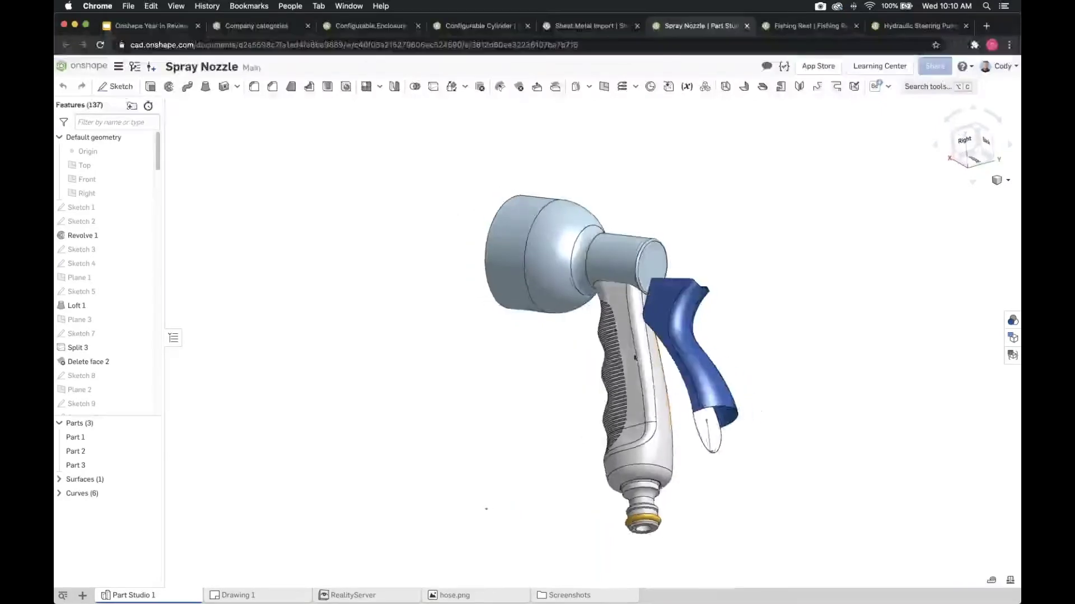
middle_drag(635, 357, 568, 296)
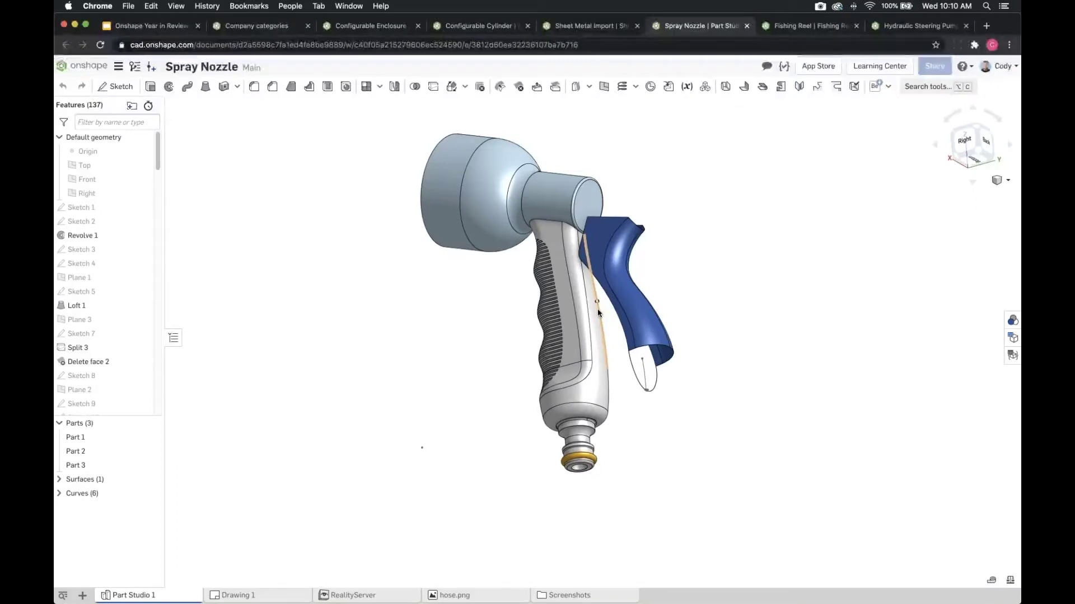
scroll(666, 308, down, 3)
scroll(671, 326, up, 10)
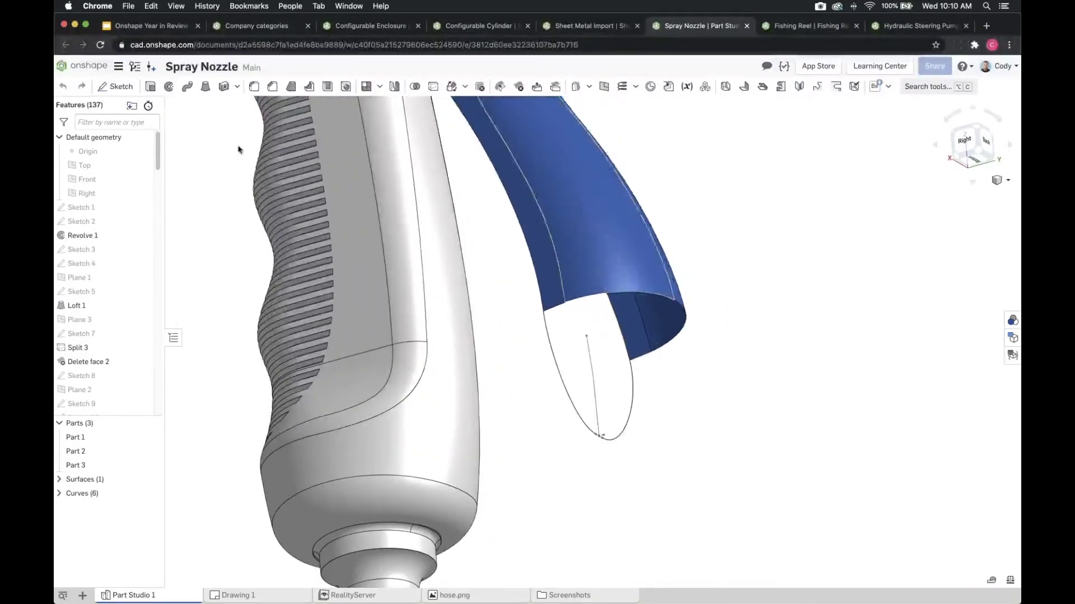
key(shift+l)
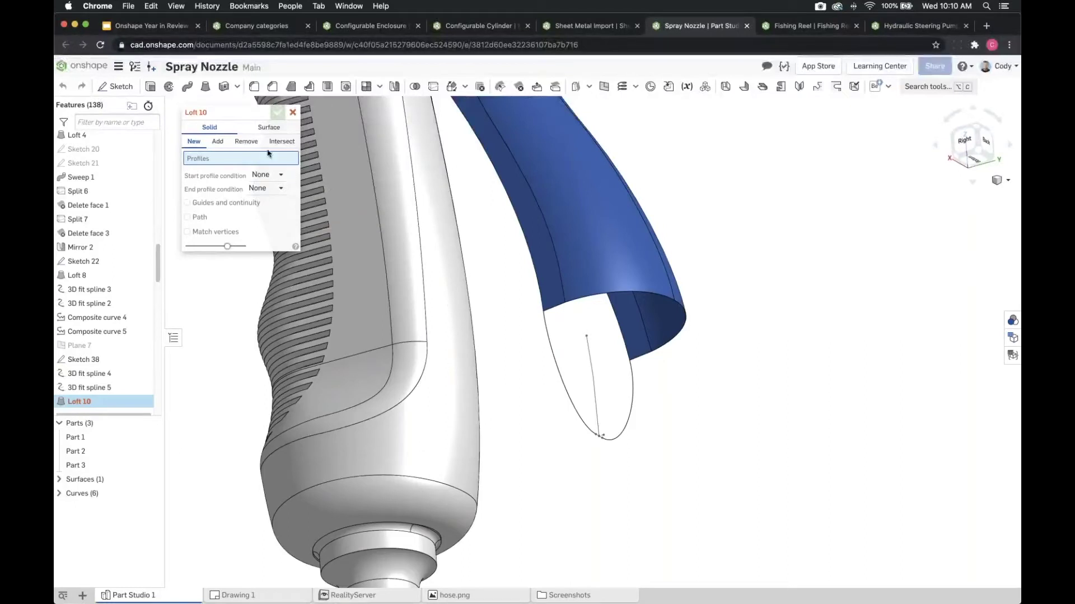
- Make Loft 10 a surface whose first profile is the sweep edge plus the rim edges
click(270, 129)
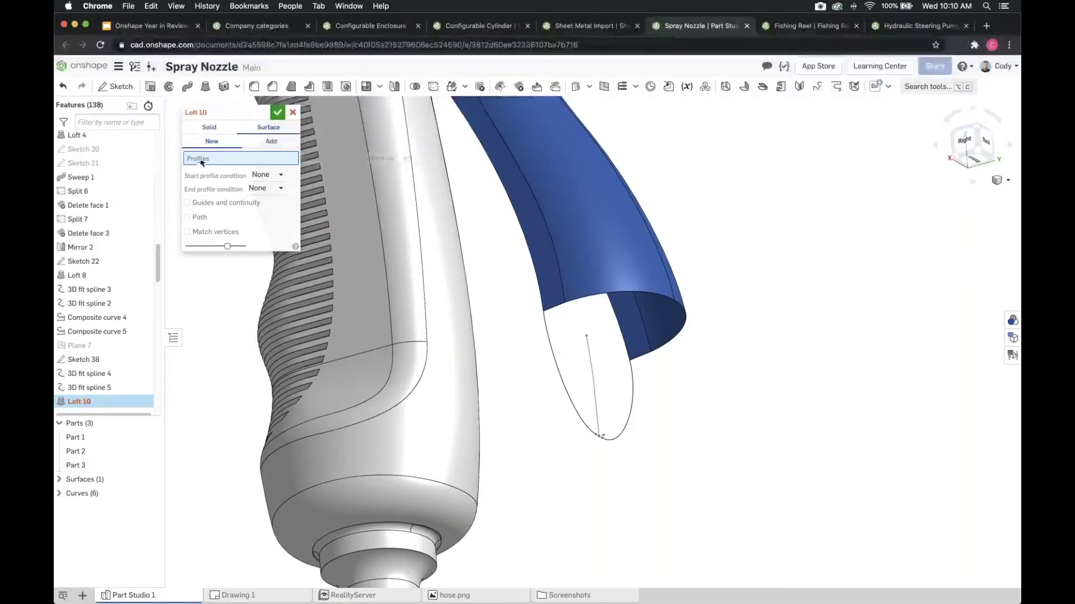
scroll(582, 325, up, 3)
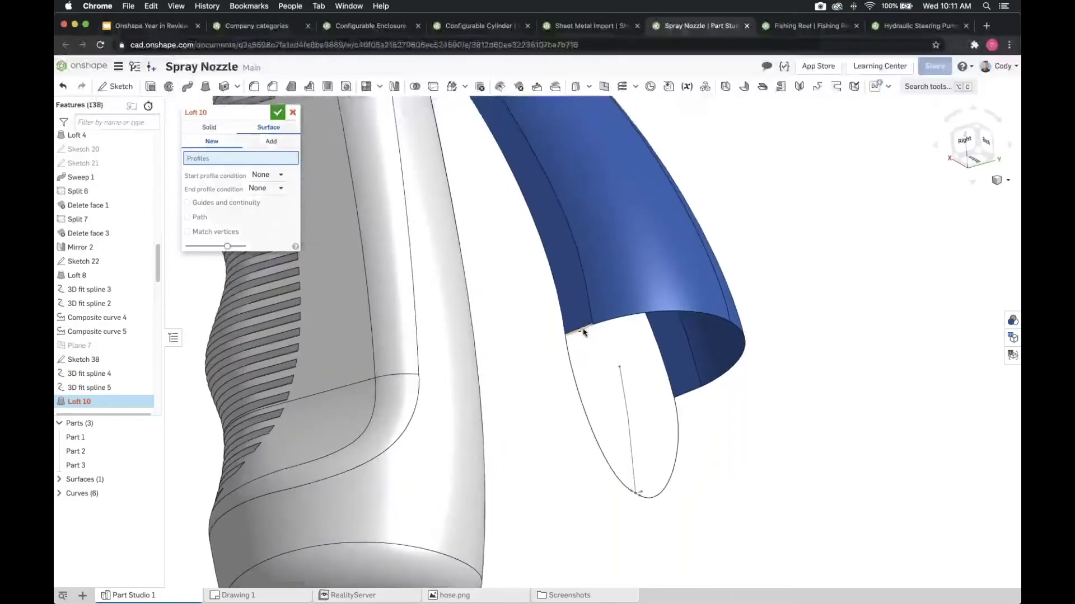
click(584, 332)
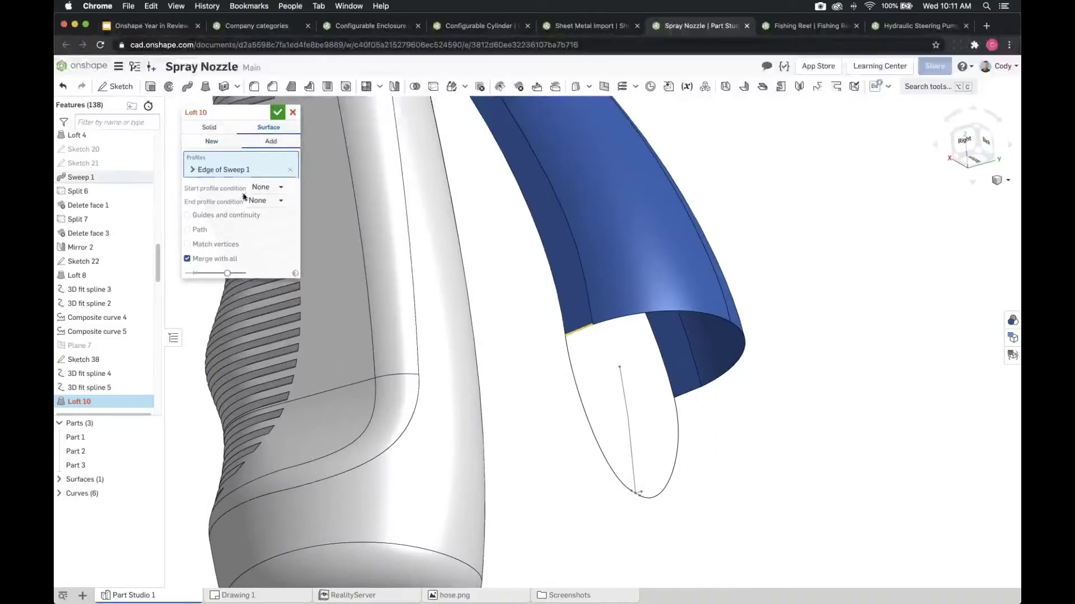
click(192, 169)
click(613, 321)
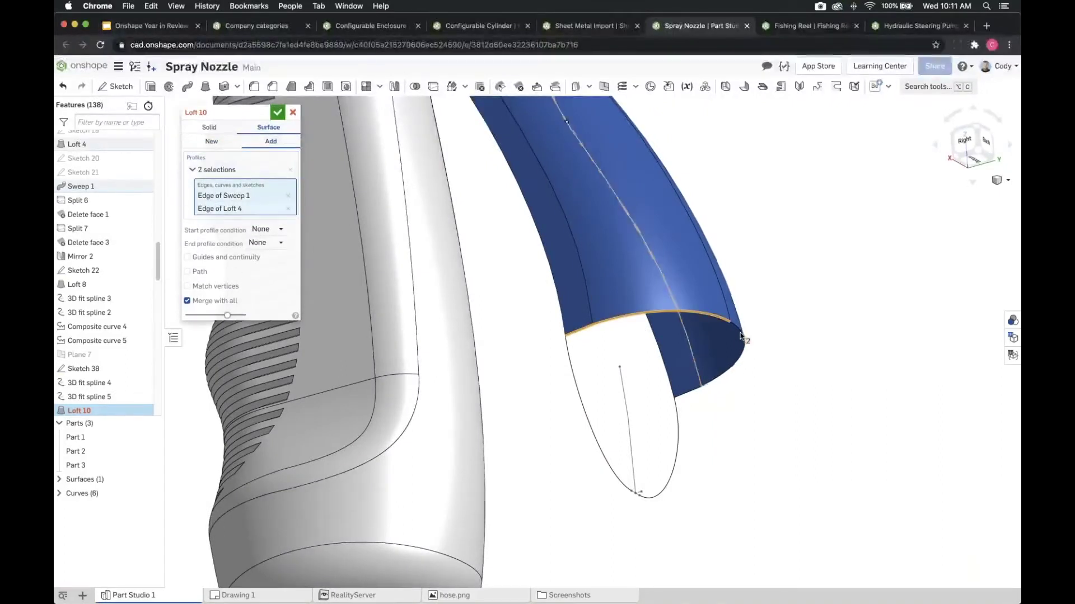
click(740, 336)
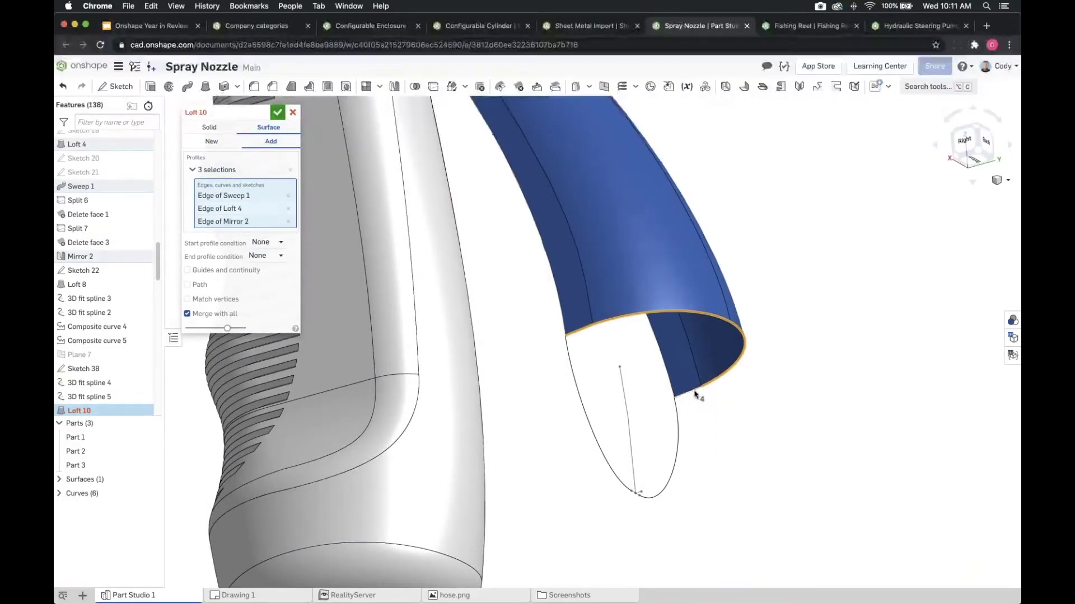
click(696, 392)
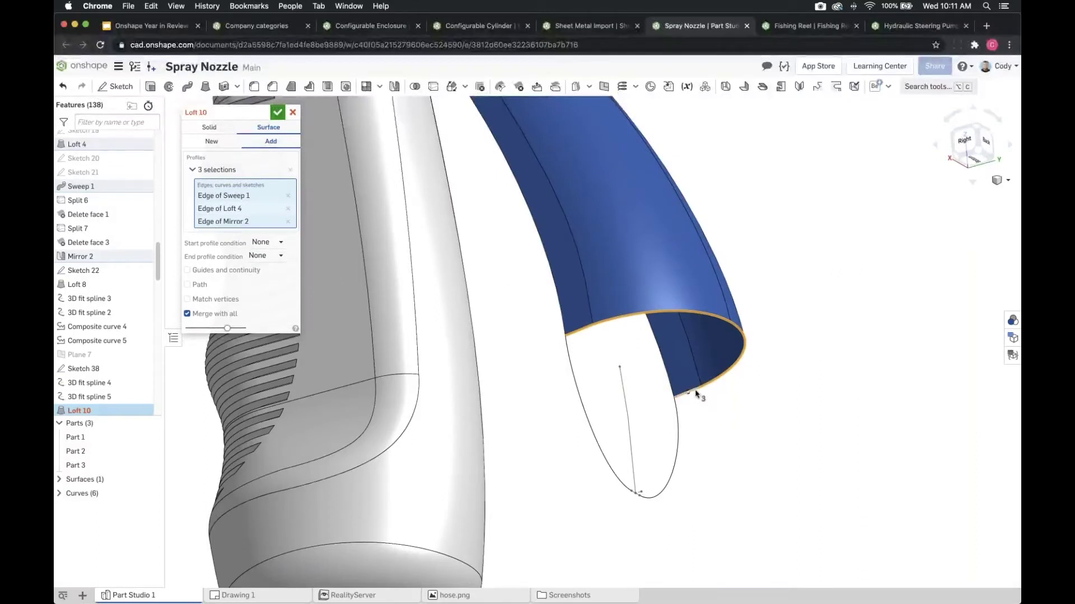
click(193, 169)
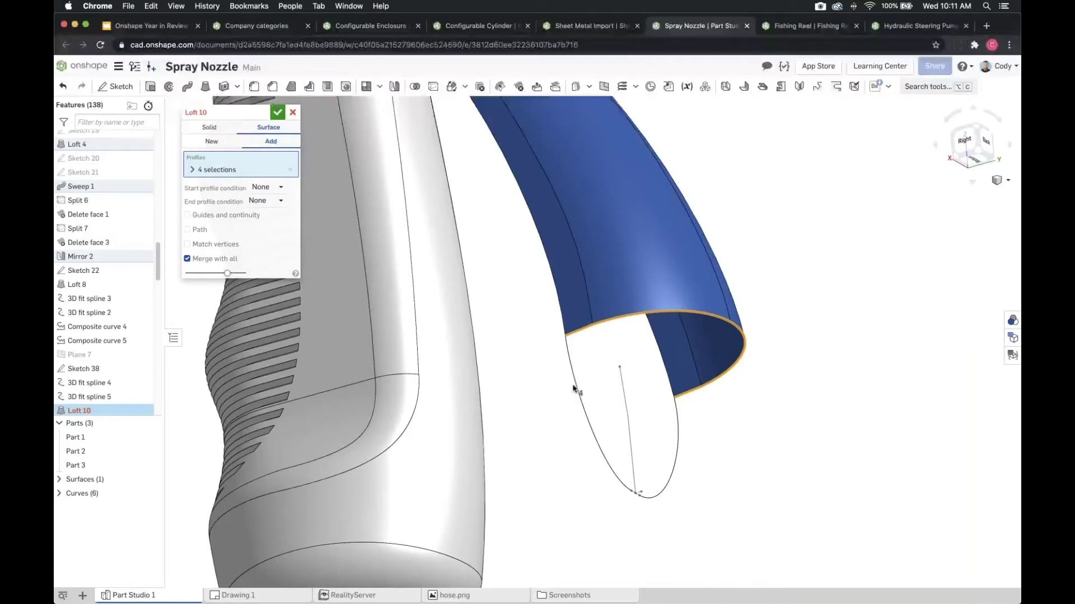
- Build the second profile from Curve 5, the ellipse edges and Curve 6, then inspect the preview
click(629, 488)
scroll(634, 497, up, 5)
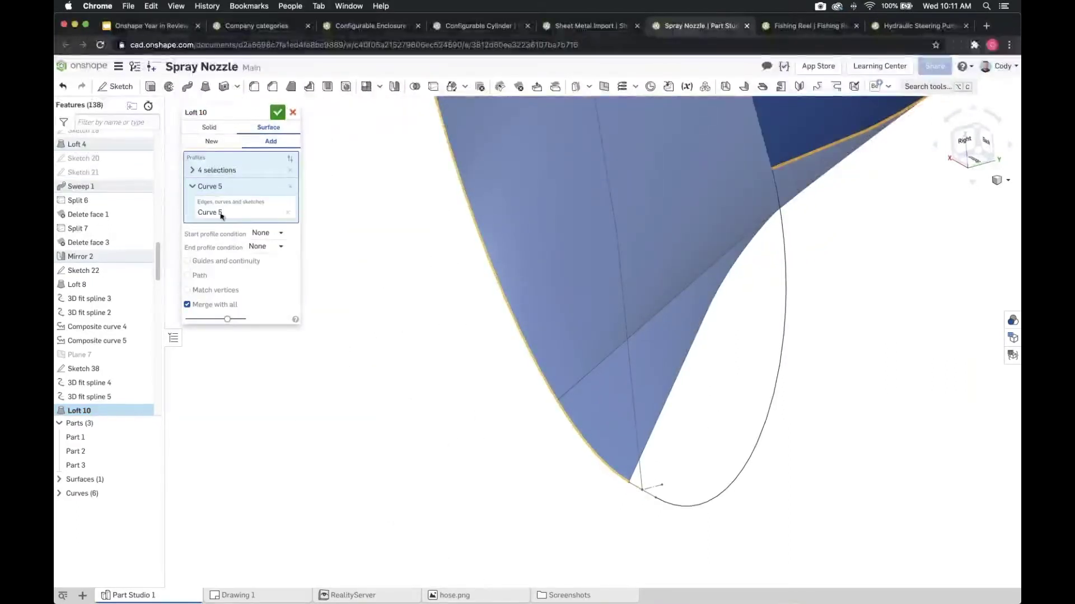
click(193, 186)
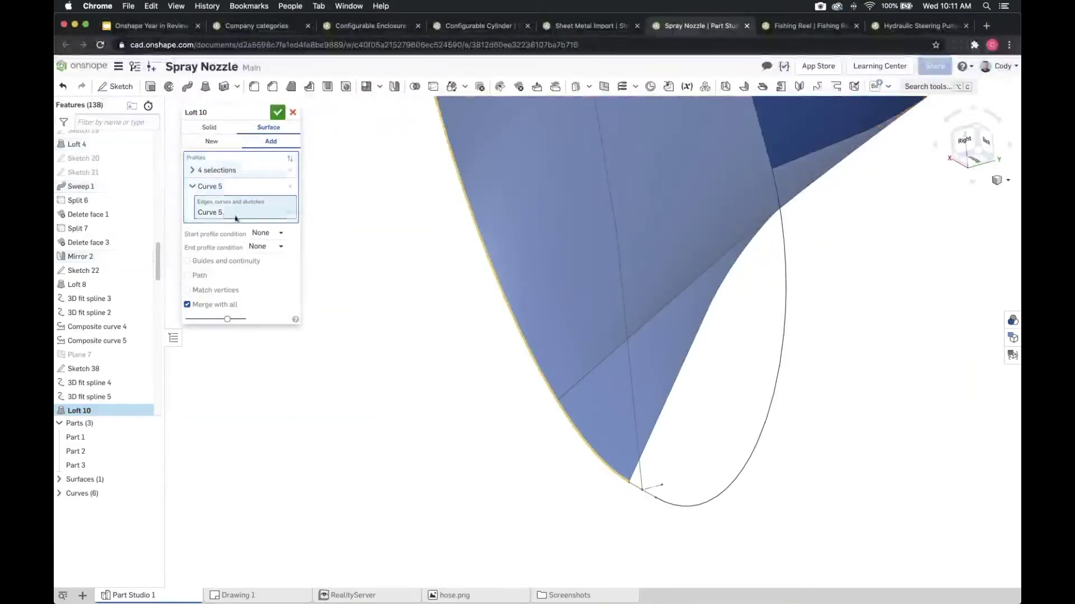
scroll(641, 487, up, 3)
click(640, 486)
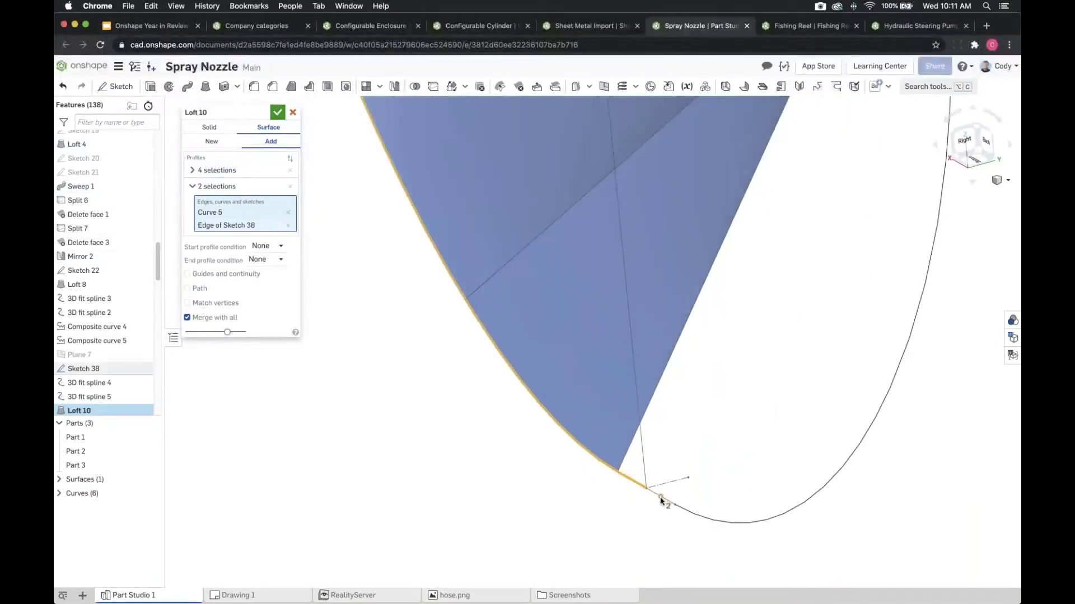
click(692, 515)
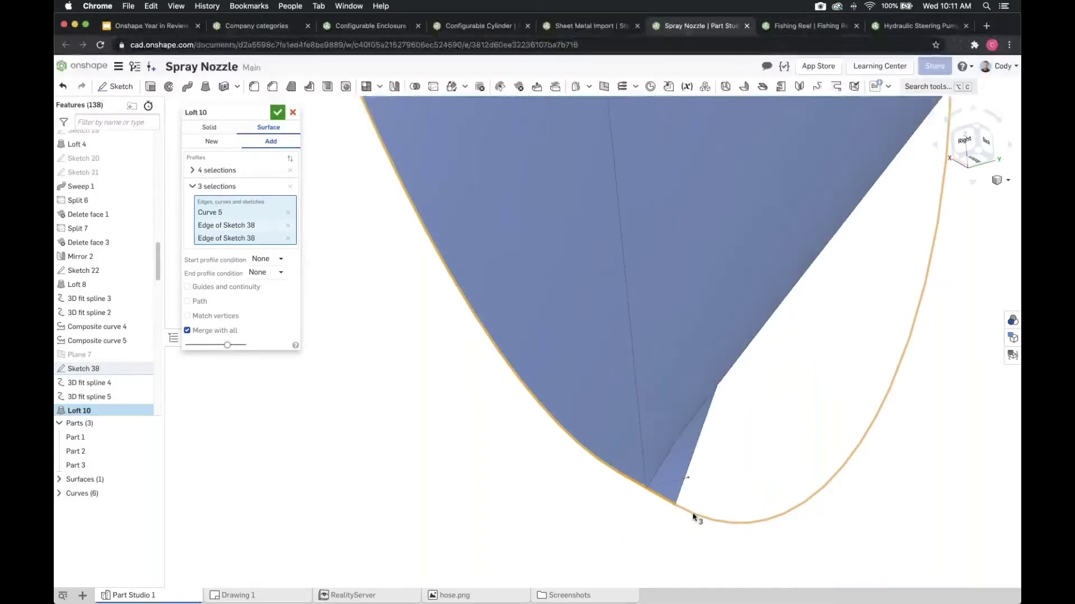
click(694, 517)
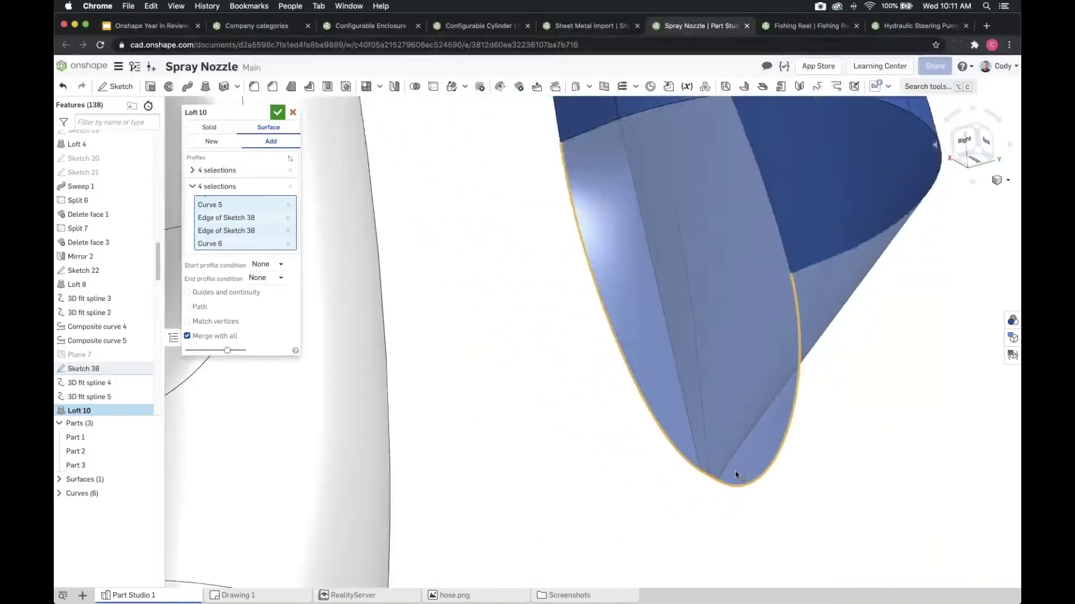
mouse_move(734, 472)
right_down()
mouse_move(756, 515)
mouse_move(771, 463)
mouse_move(688, 427)
mouse_move(729, 448)
mouse_move(693, 398)
right_up()
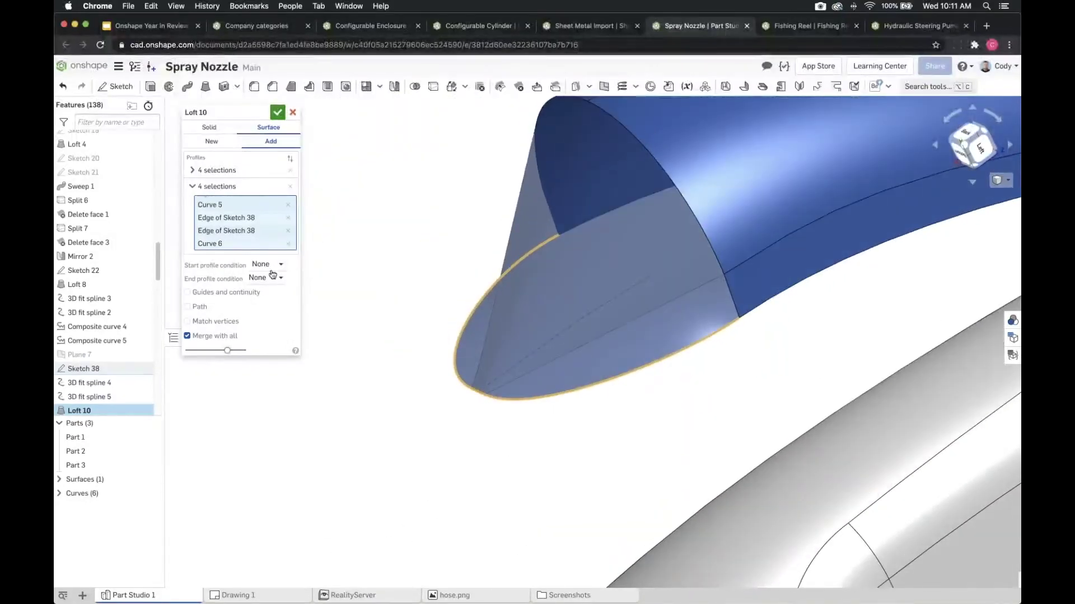
- Set Loft 10's start condition to Match tangent and inspect the smoothly blended cap
click(273, 266)
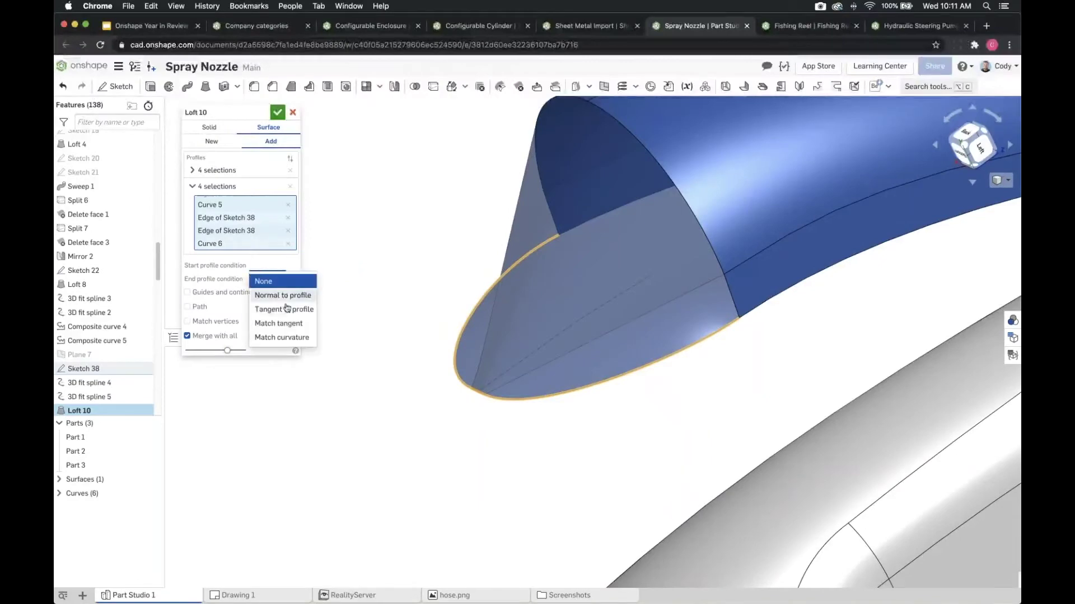
click(290, 325)
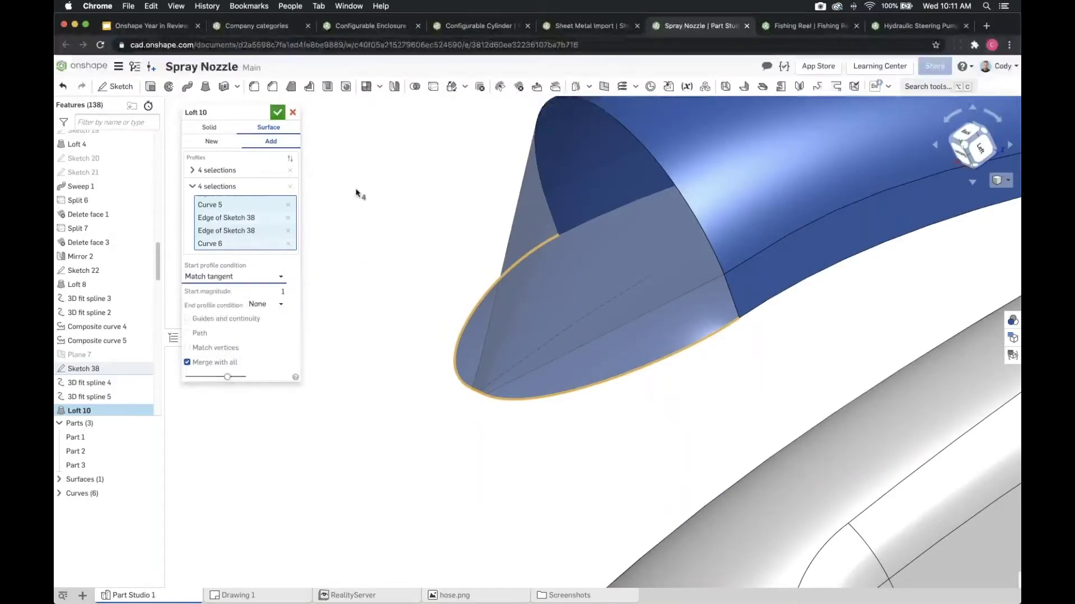
mouse_move(356, 193)
right_down()
mouse_move(377, 178)
mouse_move(364, 182)
mouse_move(408, 195)
right_up()
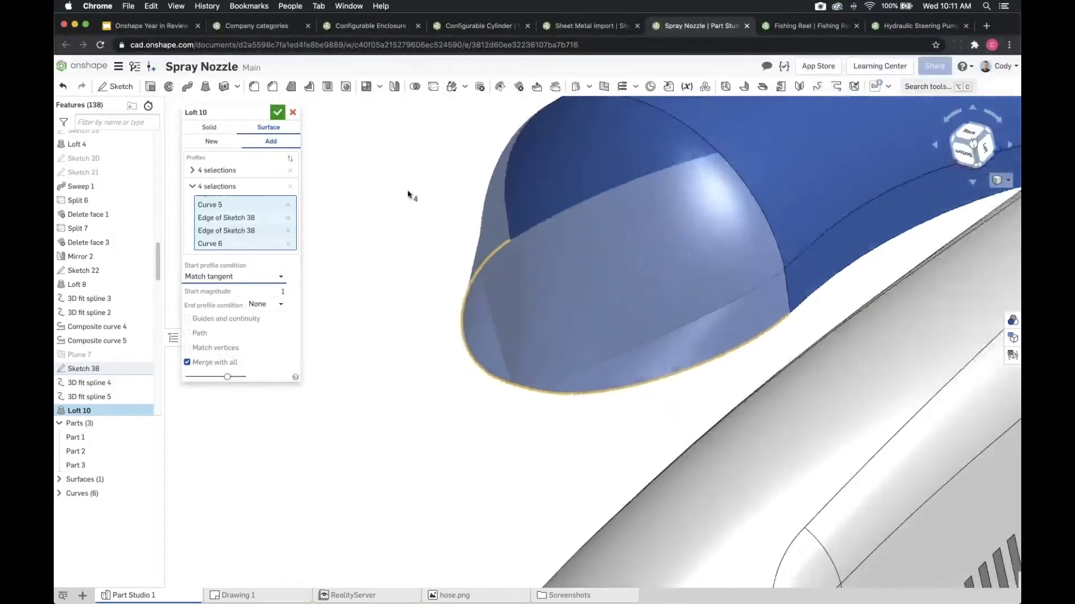
scroll(537, 415, up, 5)
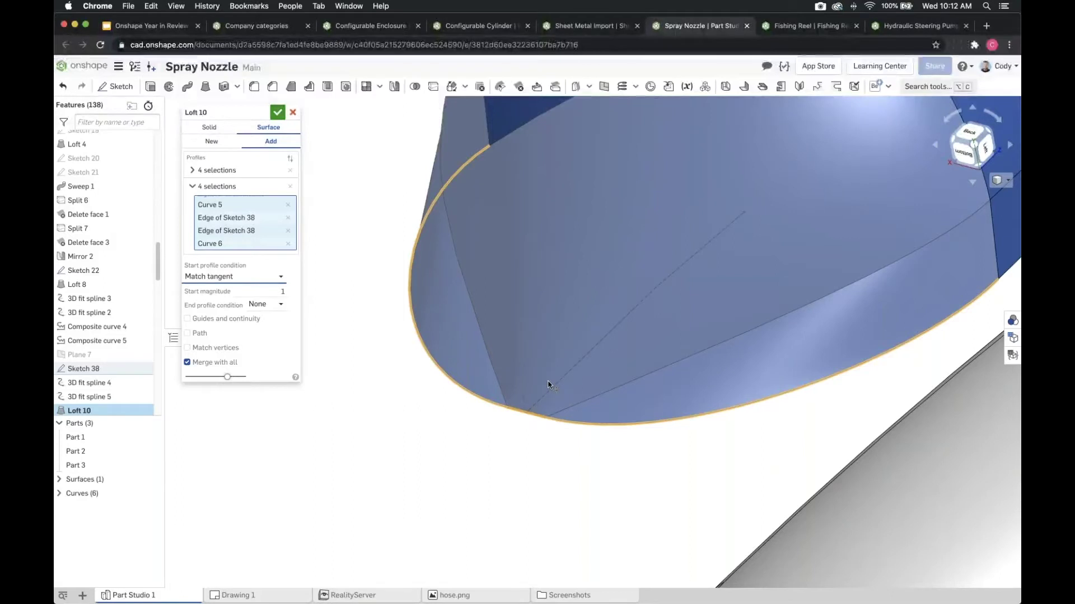
scroll(520, 417, up, 1)
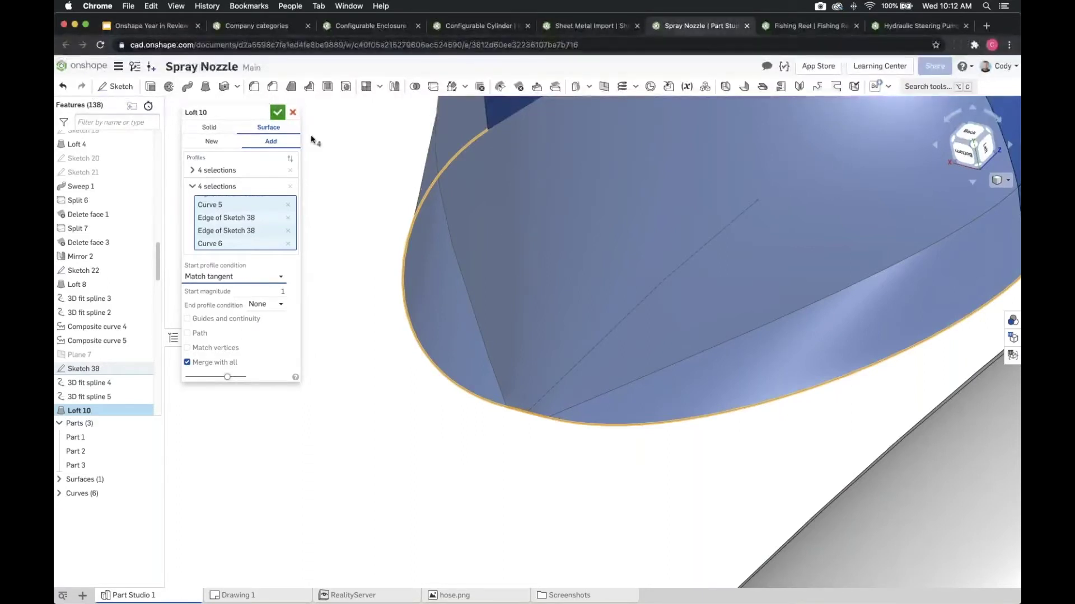
- Cancel Loft 10 and check the length of the left spline curve at the opening
key(Escape)
right_drag(455, 312, 429, 420)
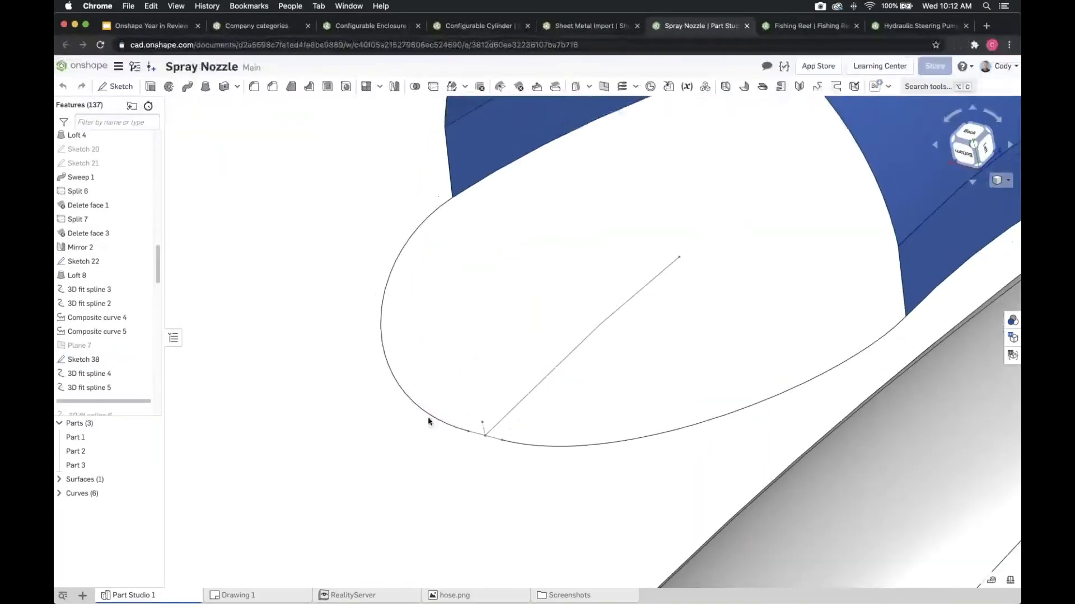
click(478, 434)
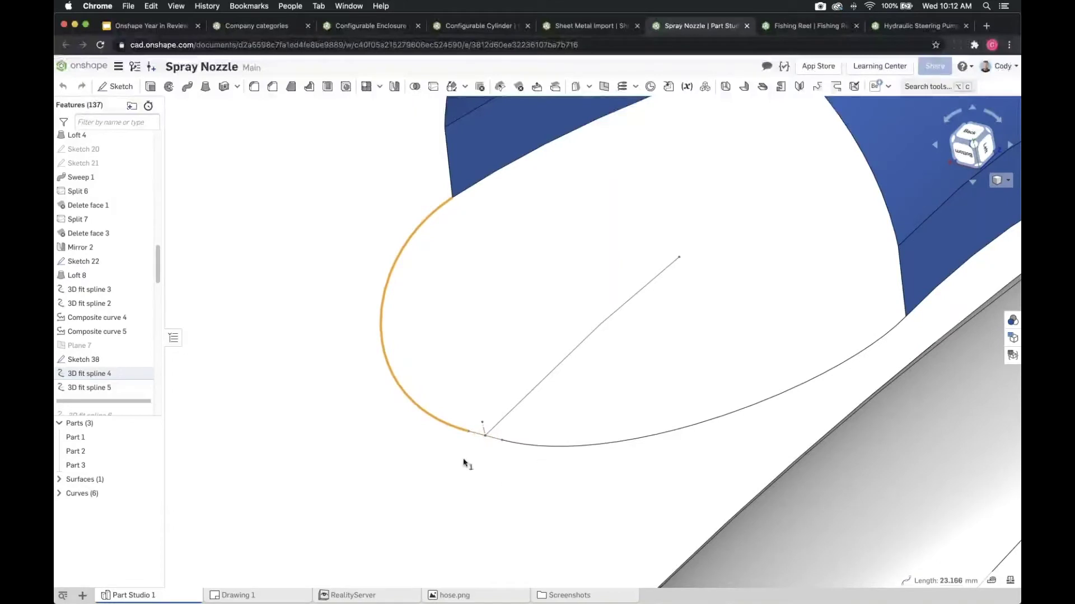
key(Escape)
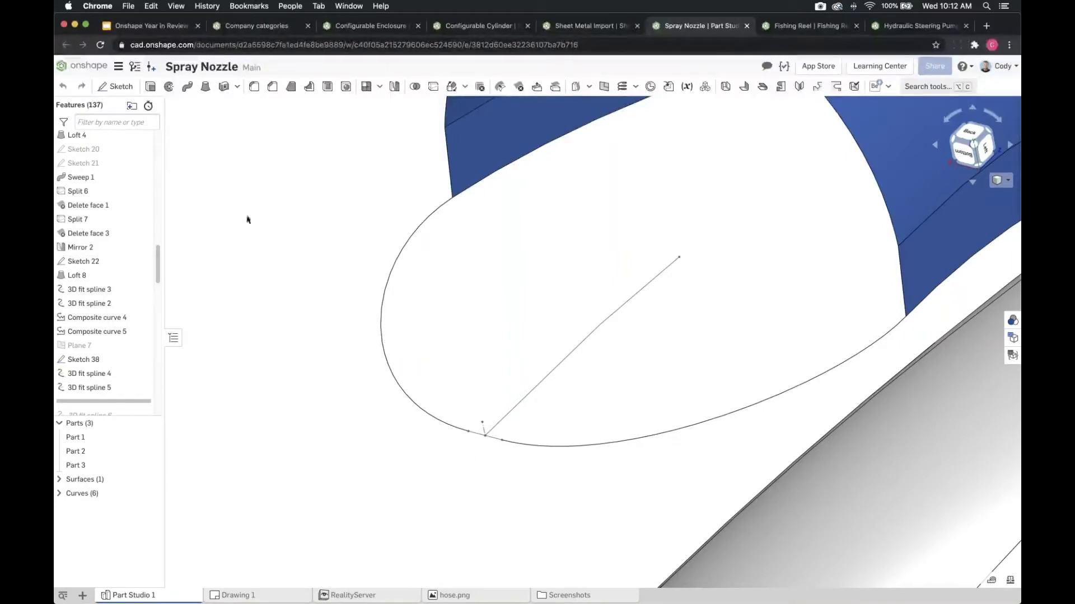
- Create 3D fit spline 7 from the left spline, two Sketch 38 edges and lower spline
click(924, 86)
text(3d fit)
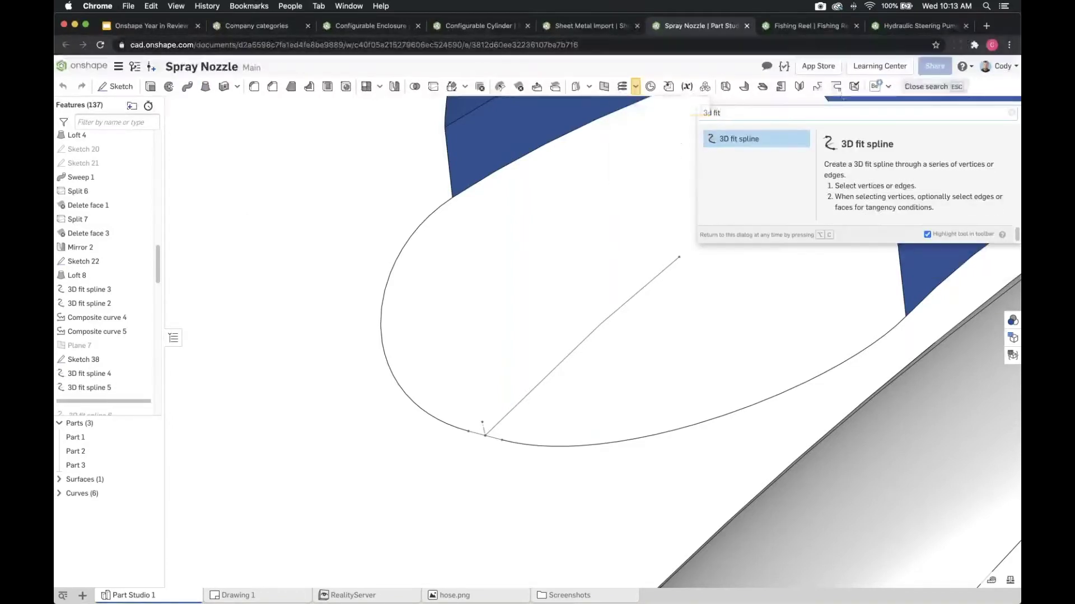
click(726, 139)
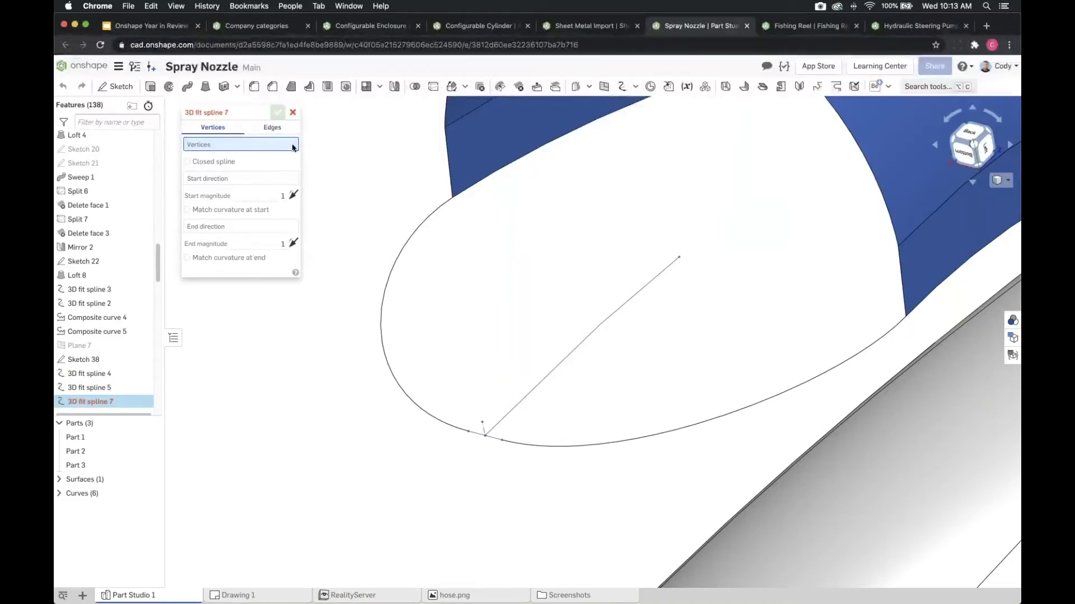
click(272, 128)
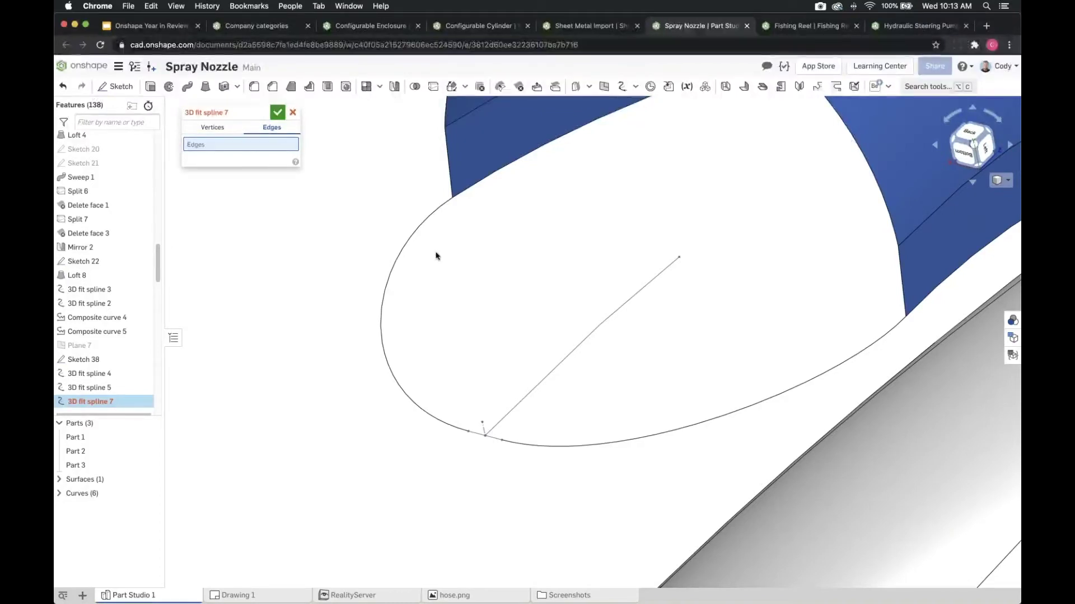
click(407, 246)
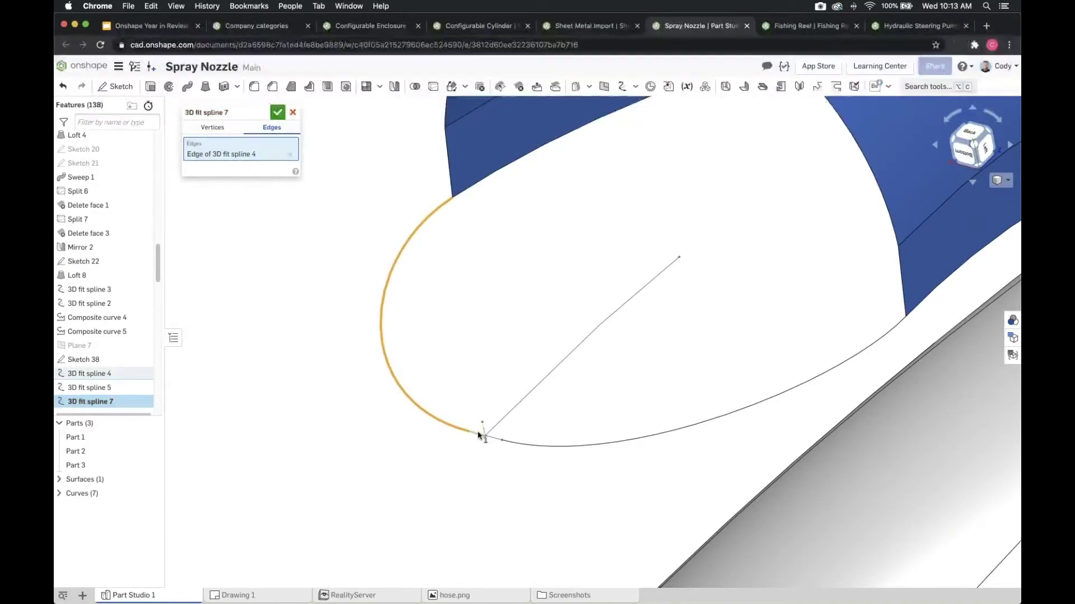
click(492, 444)
click(500, 445)
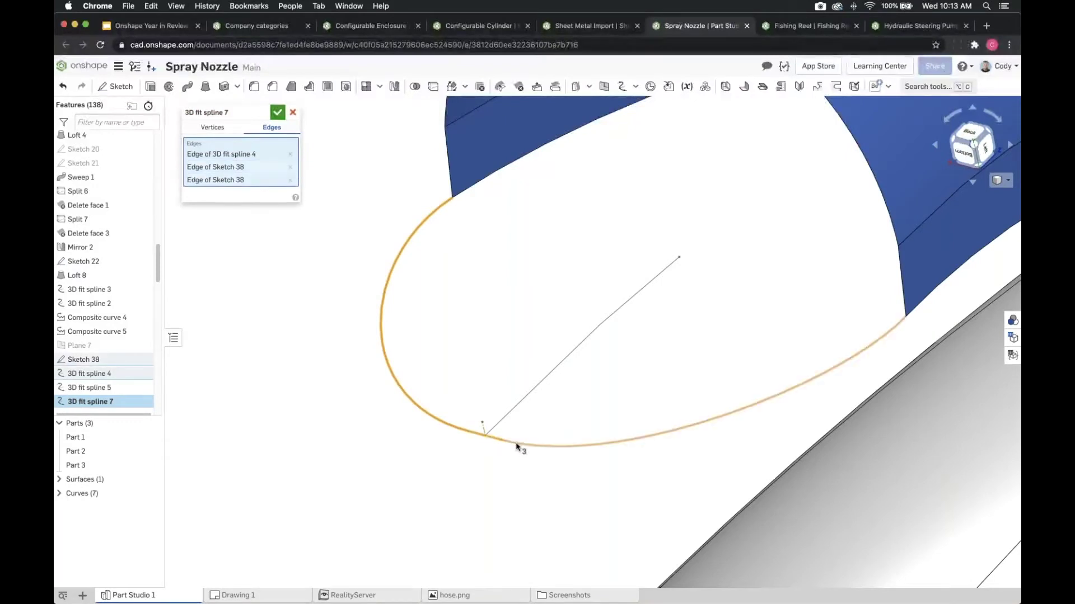
click(517, 446)
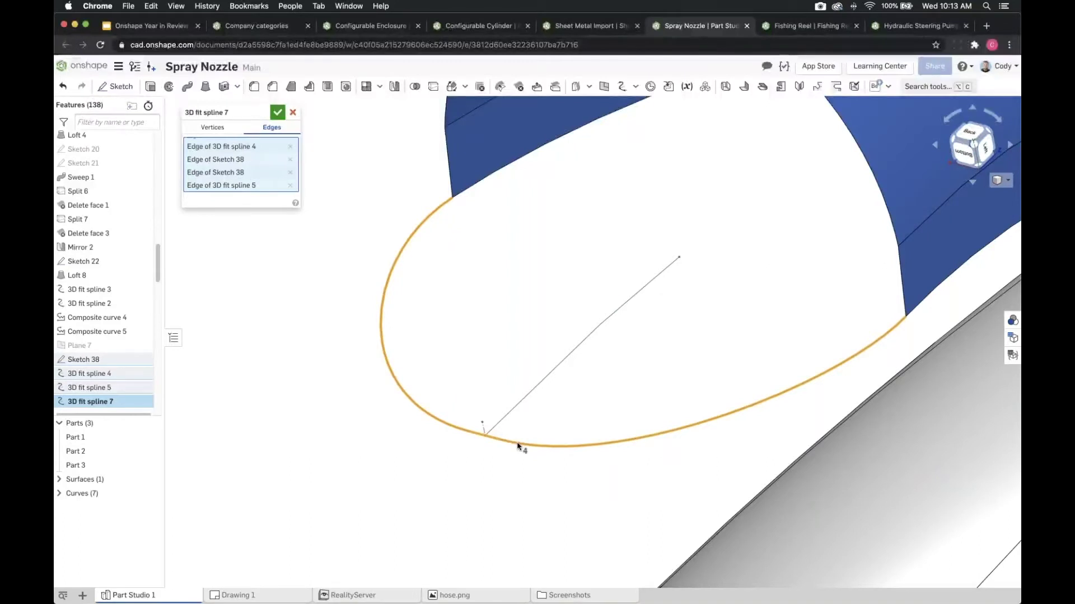
click(277, 112)
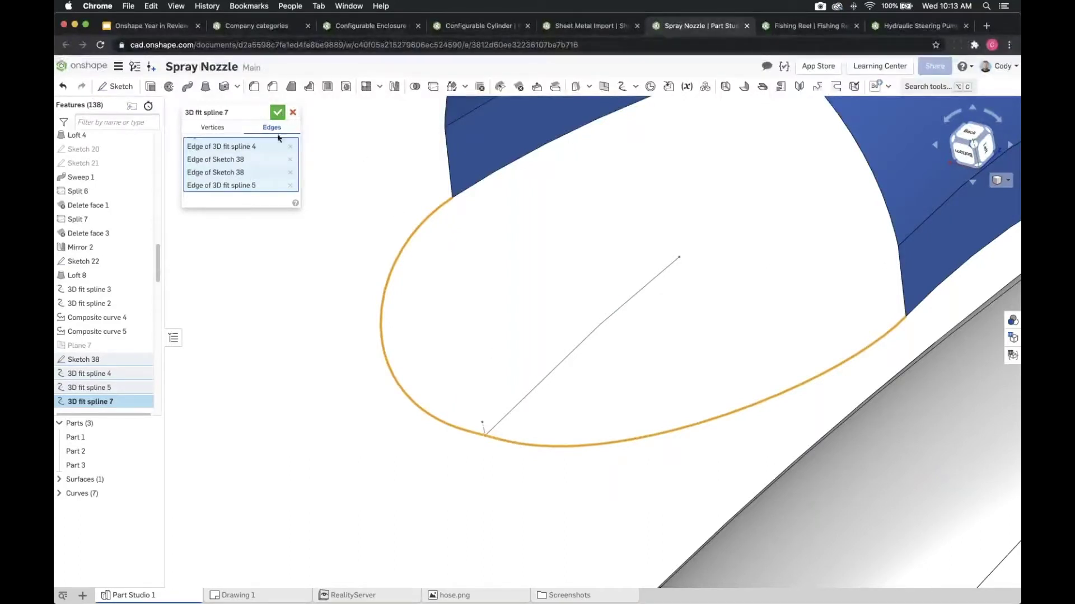
click(62, 493)
scroll(161, 568, down, 1)
- Loft a surface from Curve 7 to the Sweep 1, Loft 4 and two Mirror 2 edges
click(148, 580)
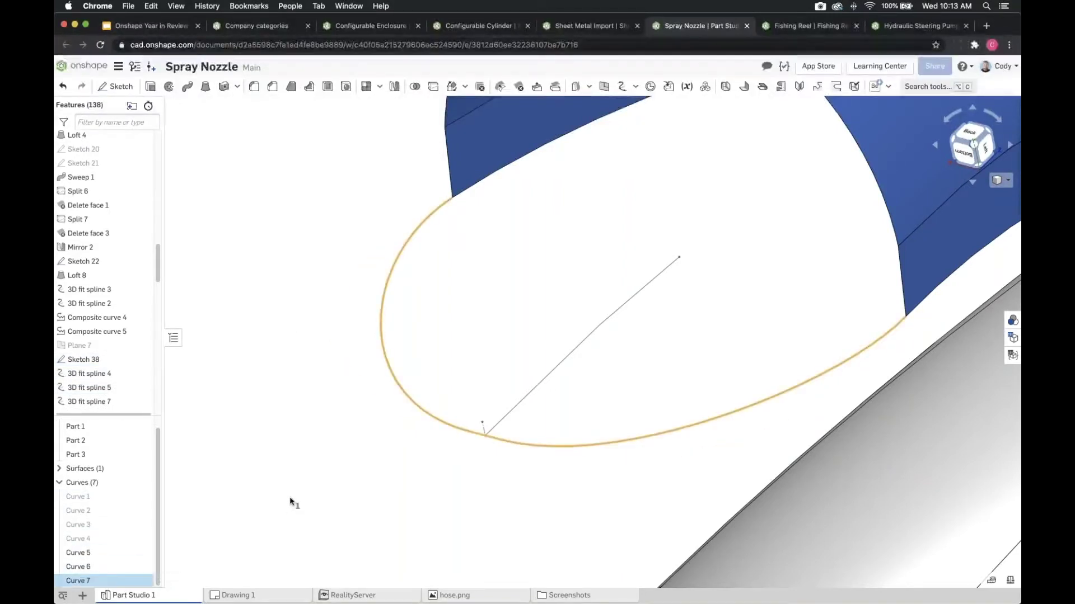
click(206, 87)
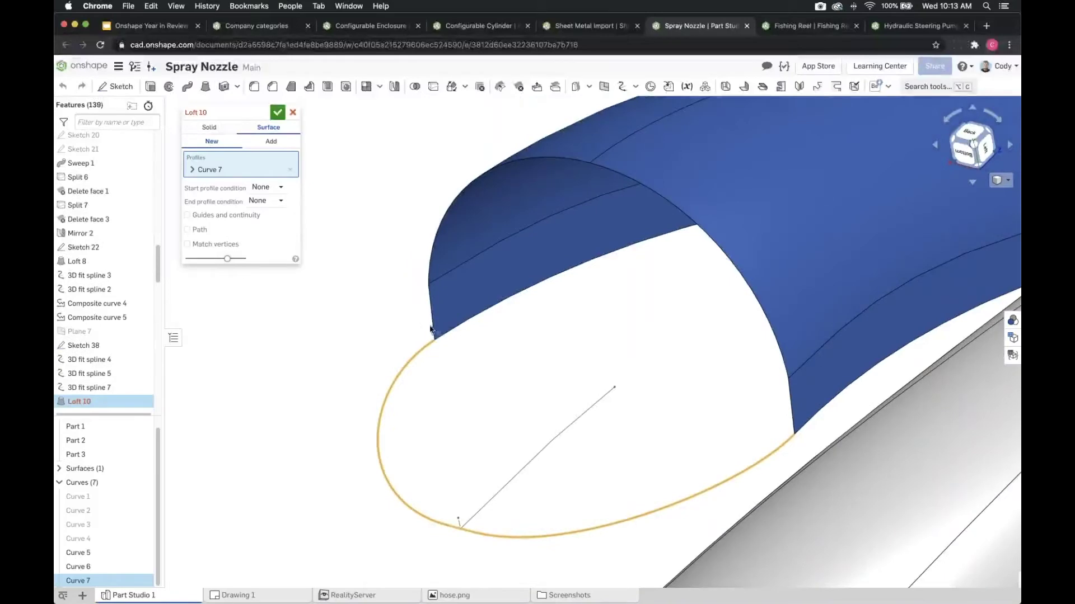
click(434, 326)
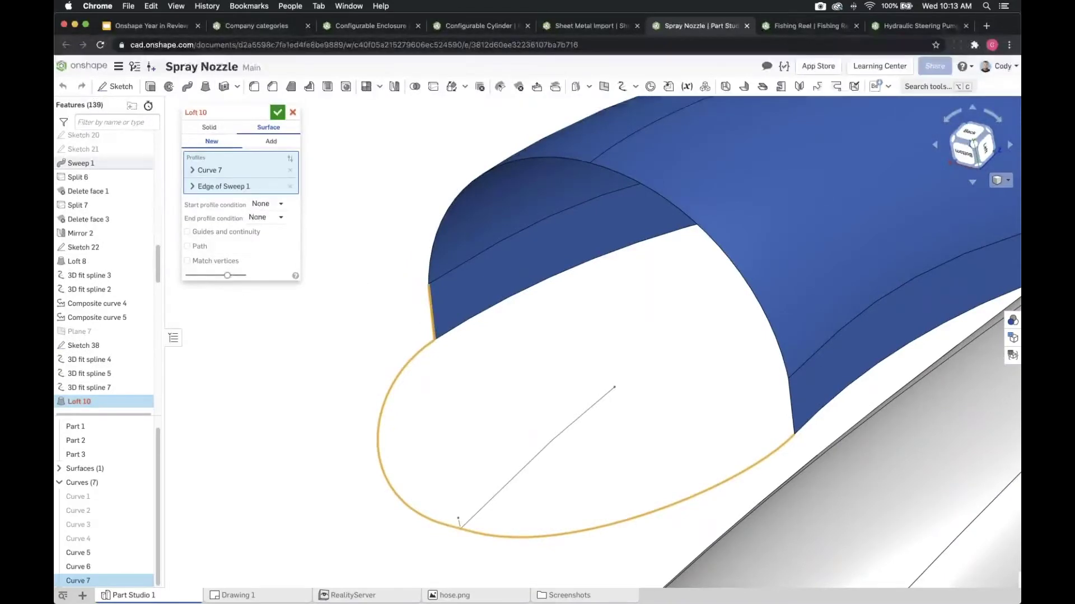
click(192, 187)
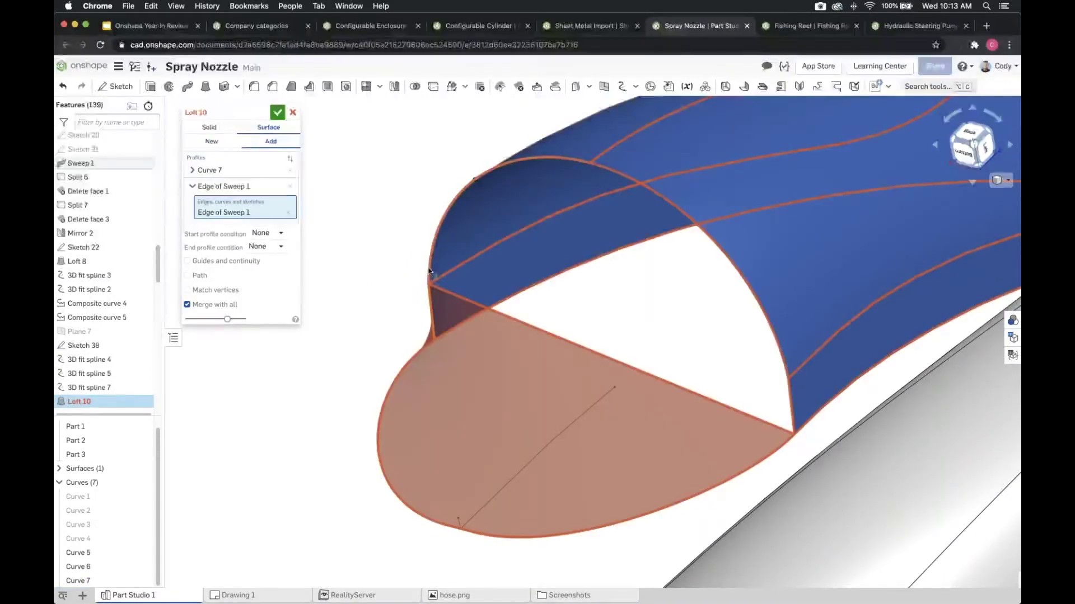
click(429, 271)
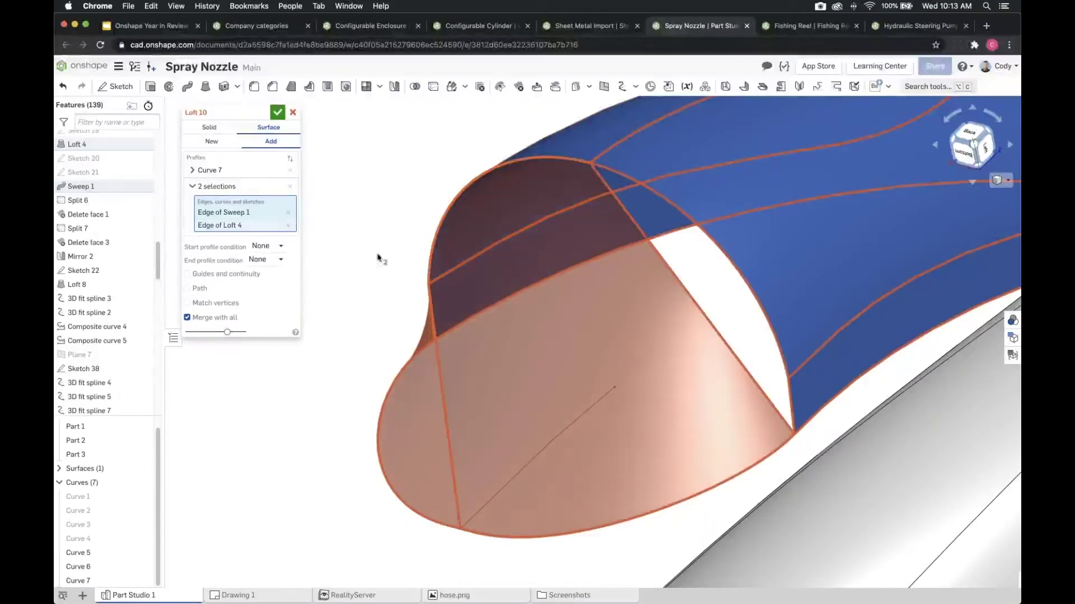
click(606, 172)
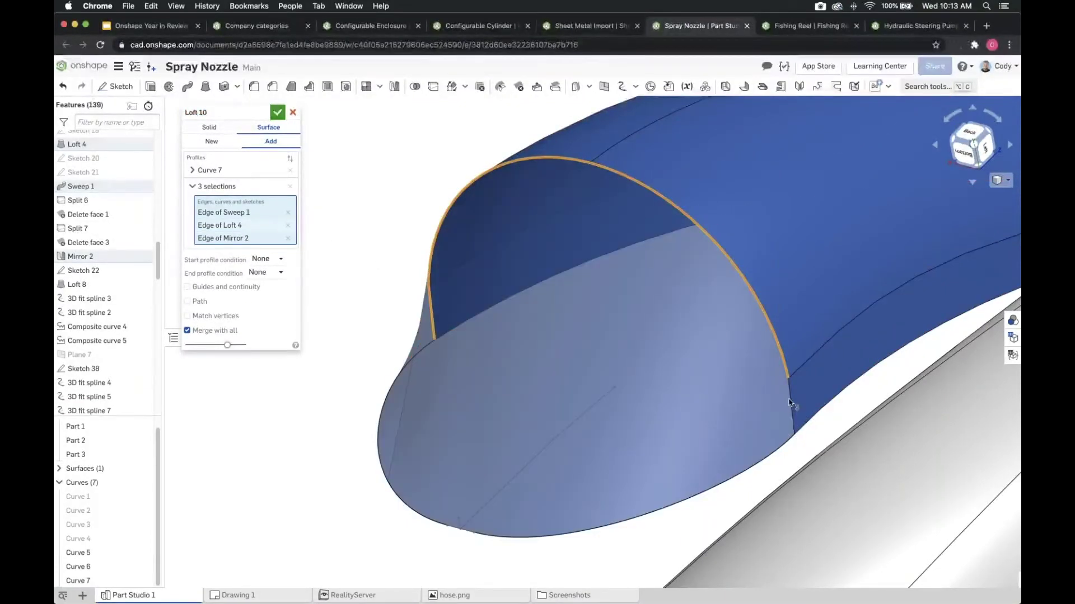
click(790, 403)
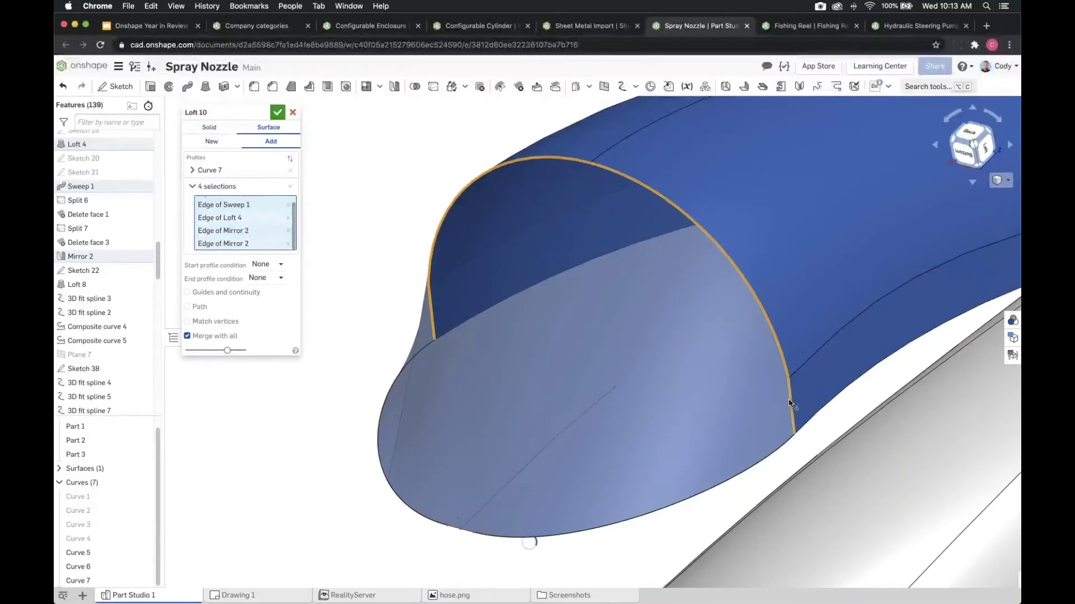
scroll(639, 322, down, 3)
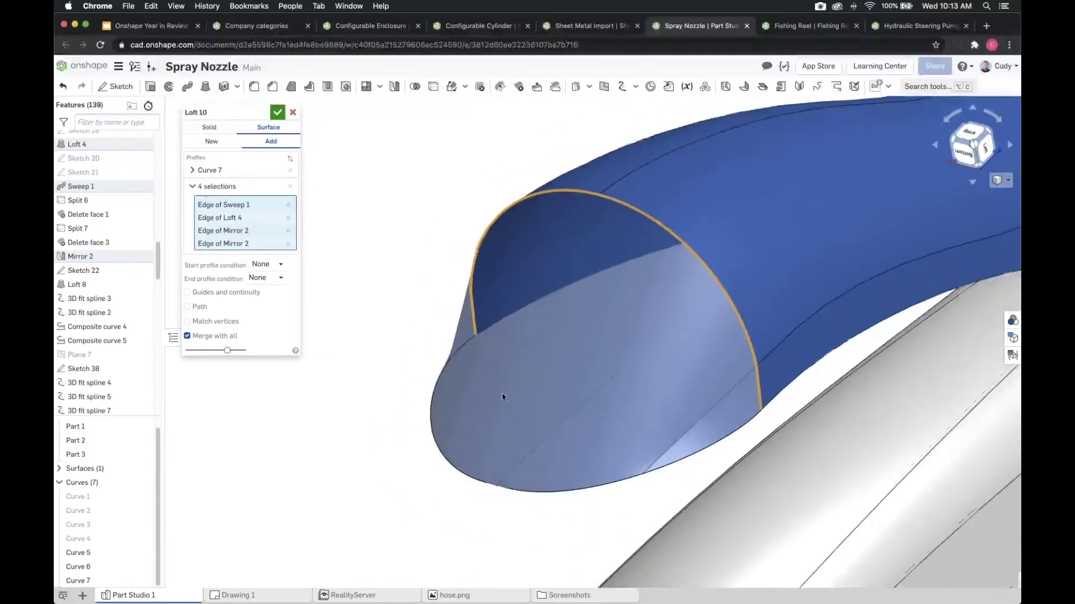
right_drag(512, 390, 526, 385)
scroll(544, 456, up, 5)
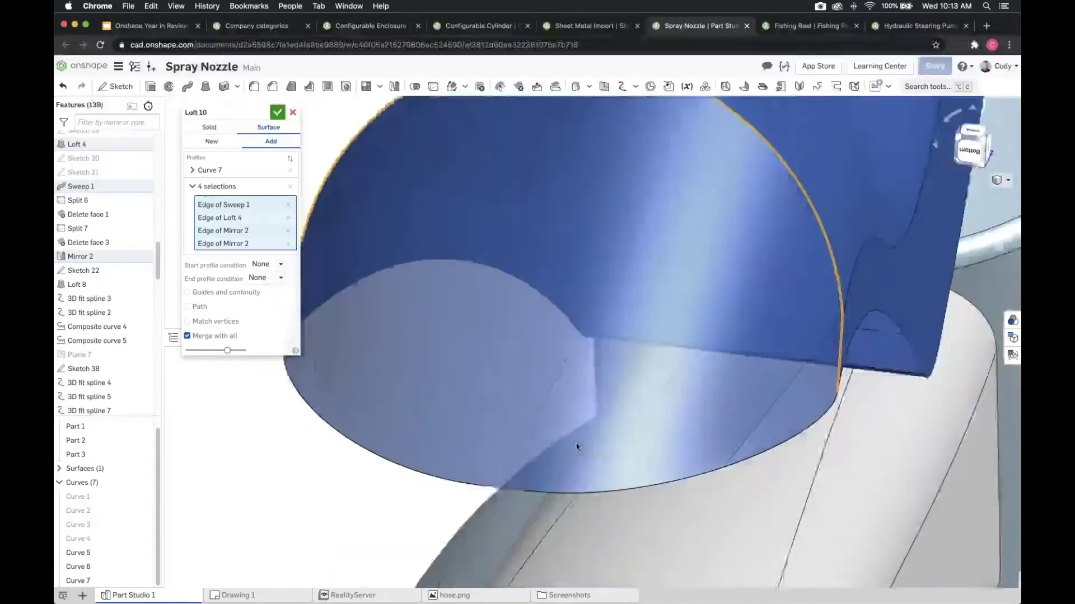
scroll(579, 374, down, 5)
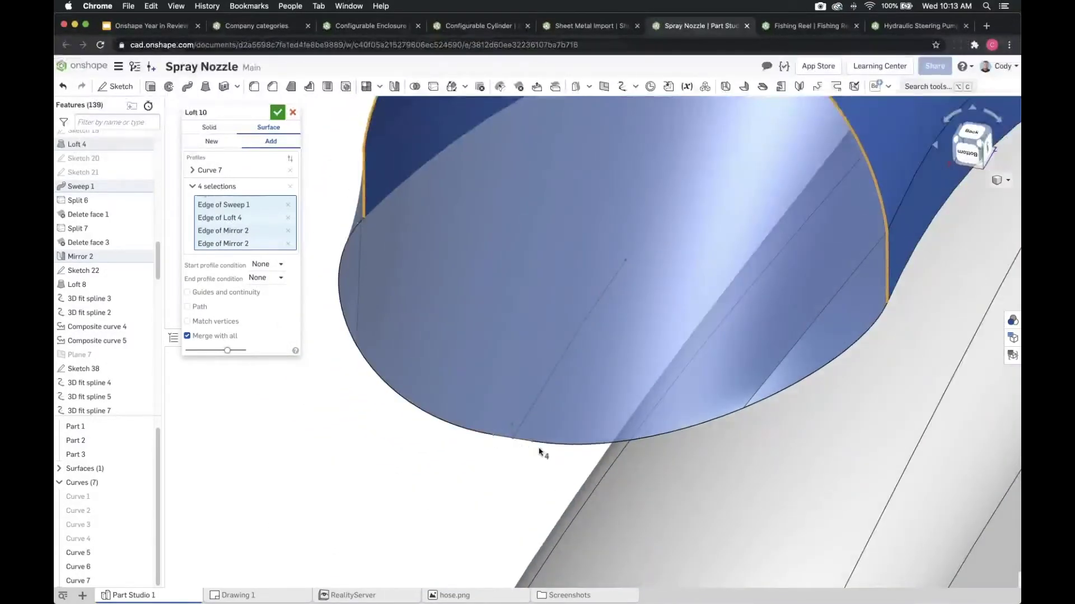
right_drag(655, 405, 596, 377)
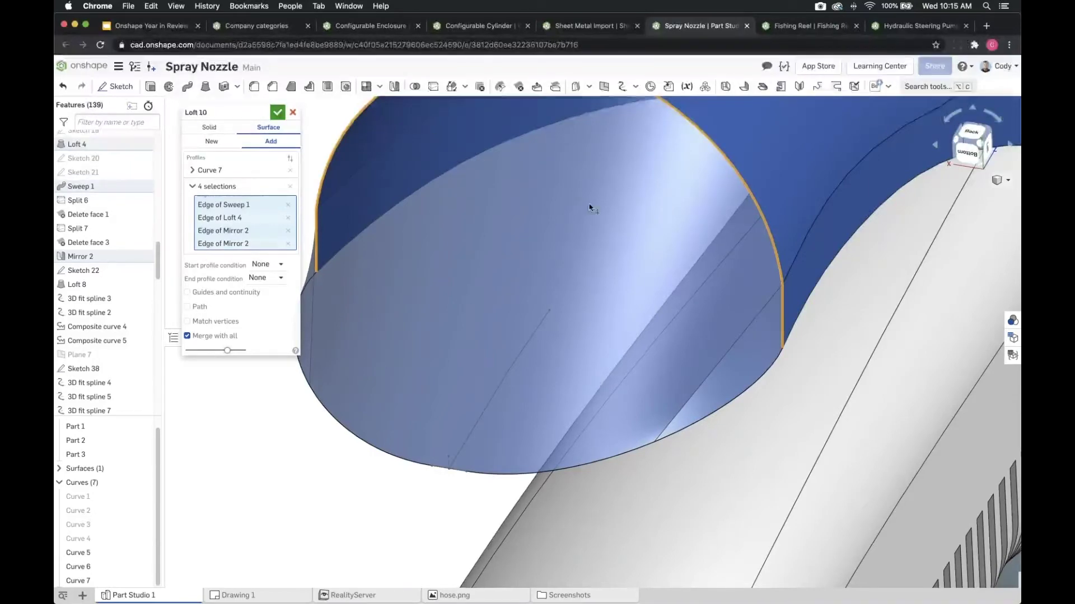
right_drag(590, 206, 571, 279)
scroll(571, 280, up, 3)
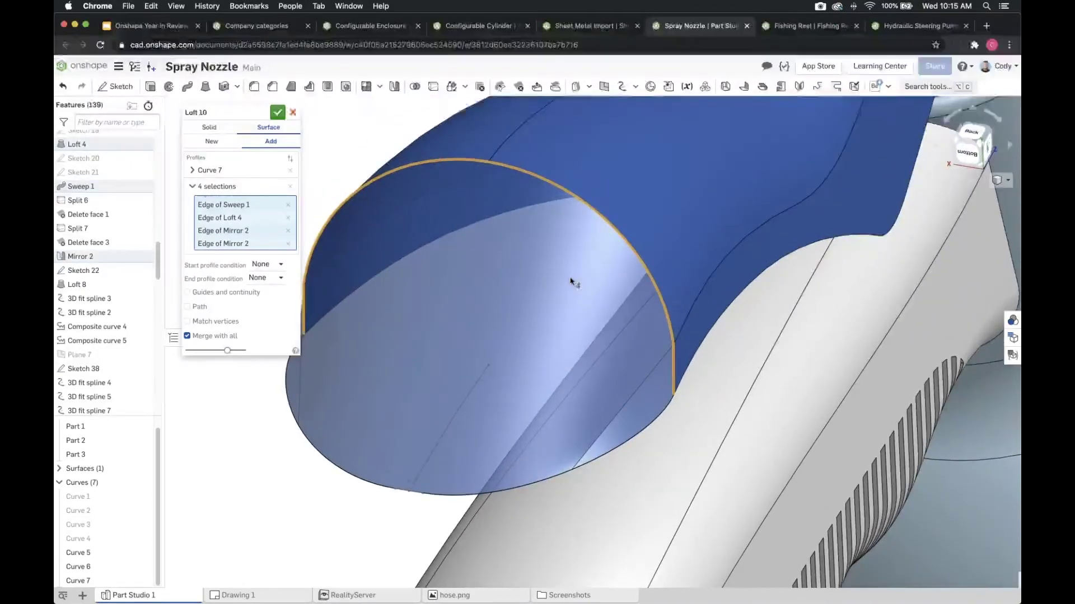
- Cancel the loft and start 3D fit spline 8, set to build from edges
click(292, 112)
click(919, 88)
text(3d fit)
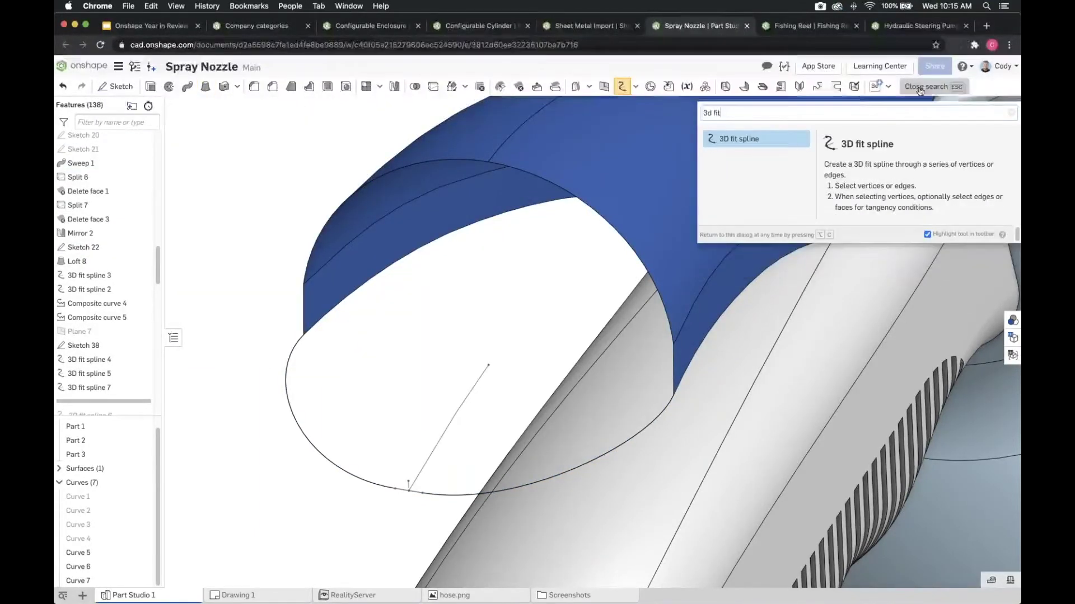
click(771, 140)
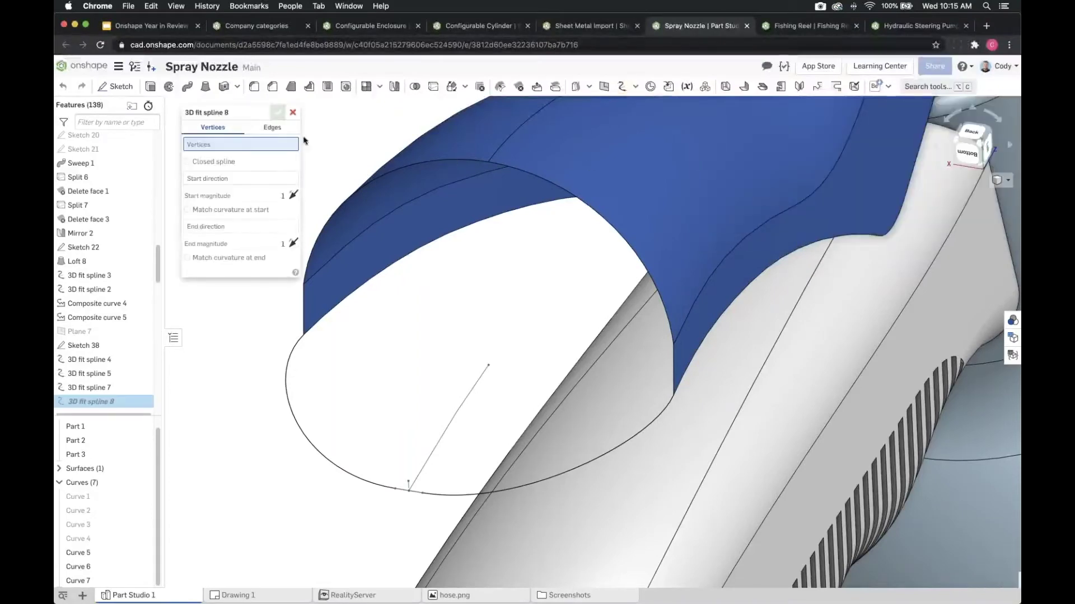
click(273, 128)
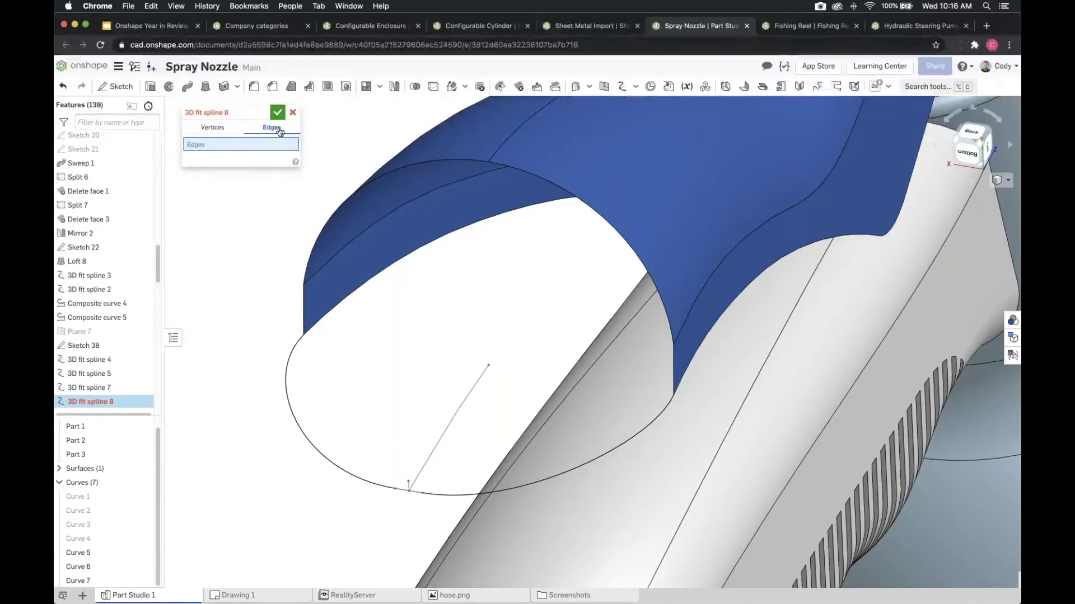
- Present slide 7, Configurations, full screen in Google Slides, then exit back to the editor
click(168, 26)
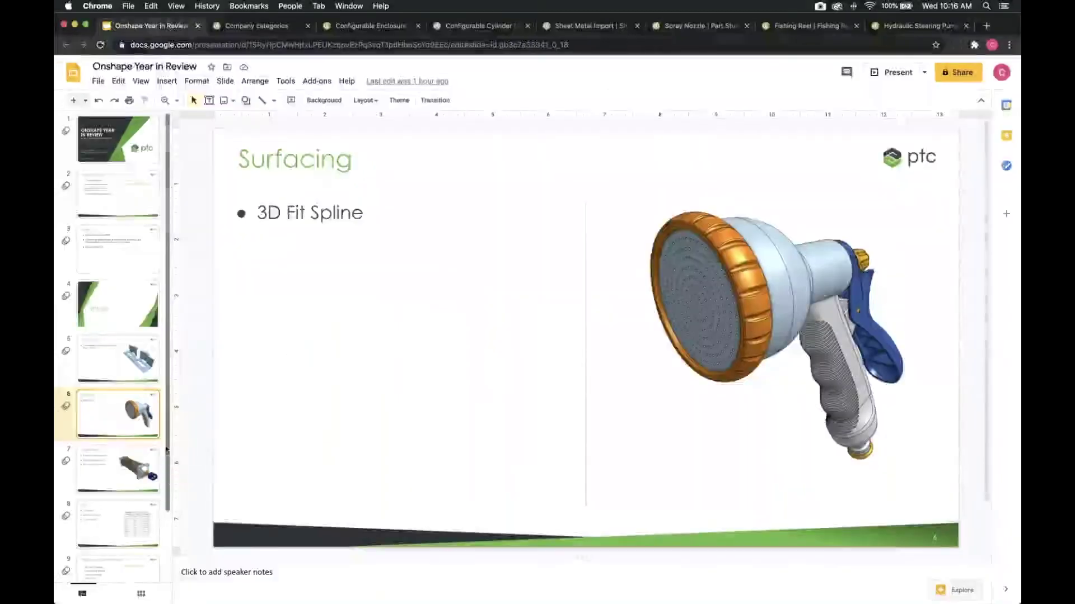
click(135, 468)
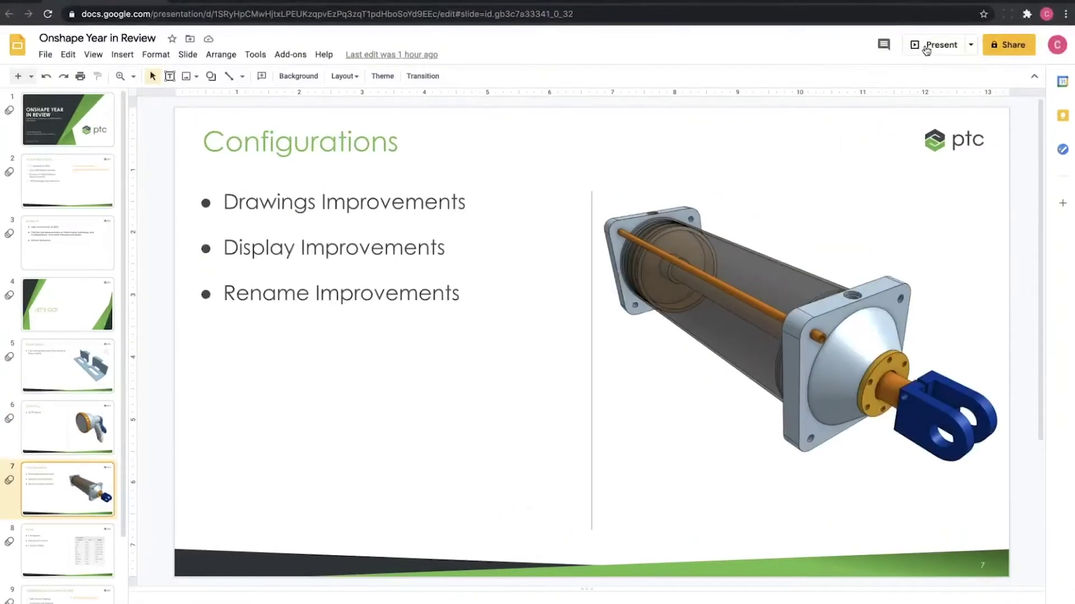
click(926, 48)
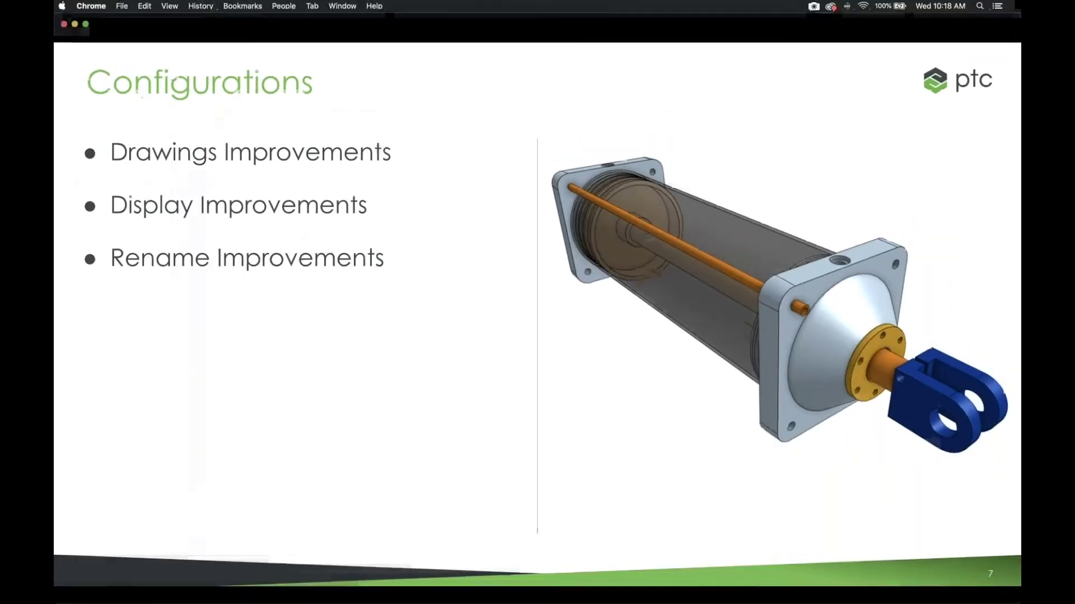
key(Escape)
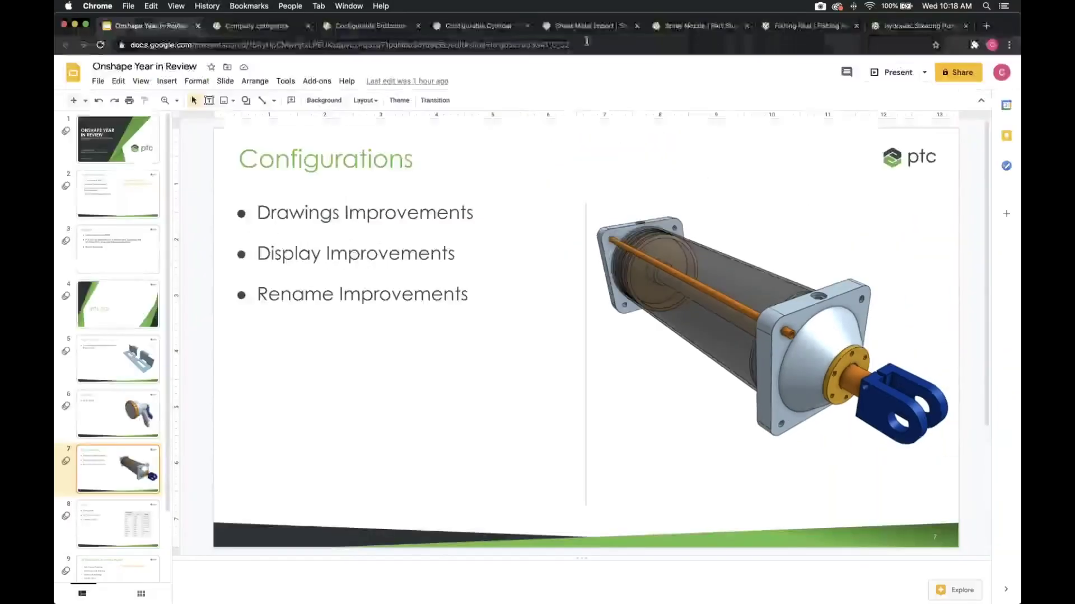
- Reload the Configurable Enclosure document and open its Drawing 2 tab
click(361, 27)
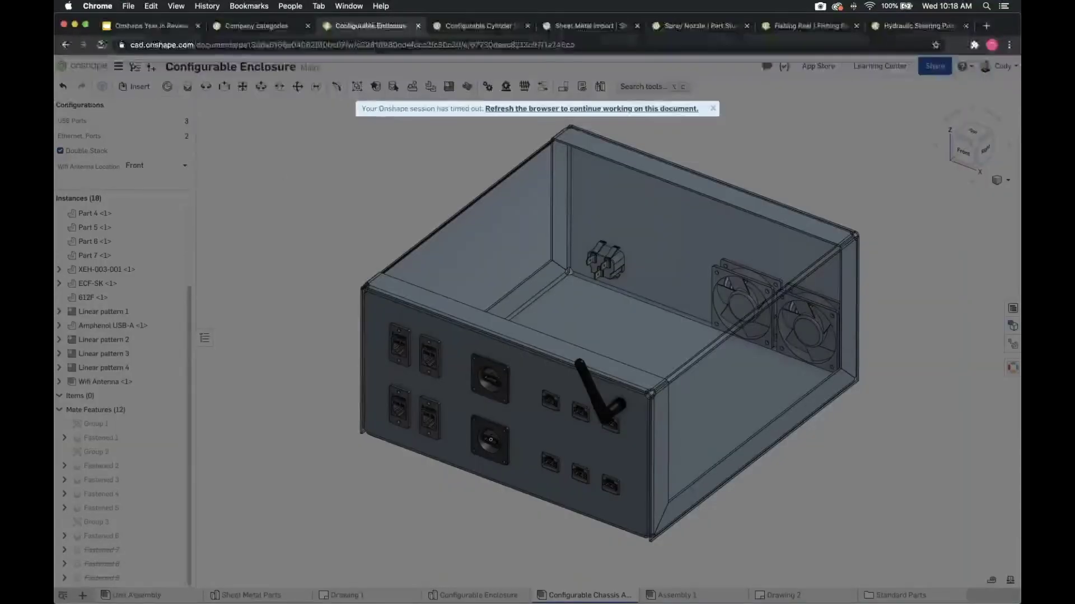
key(super+r)
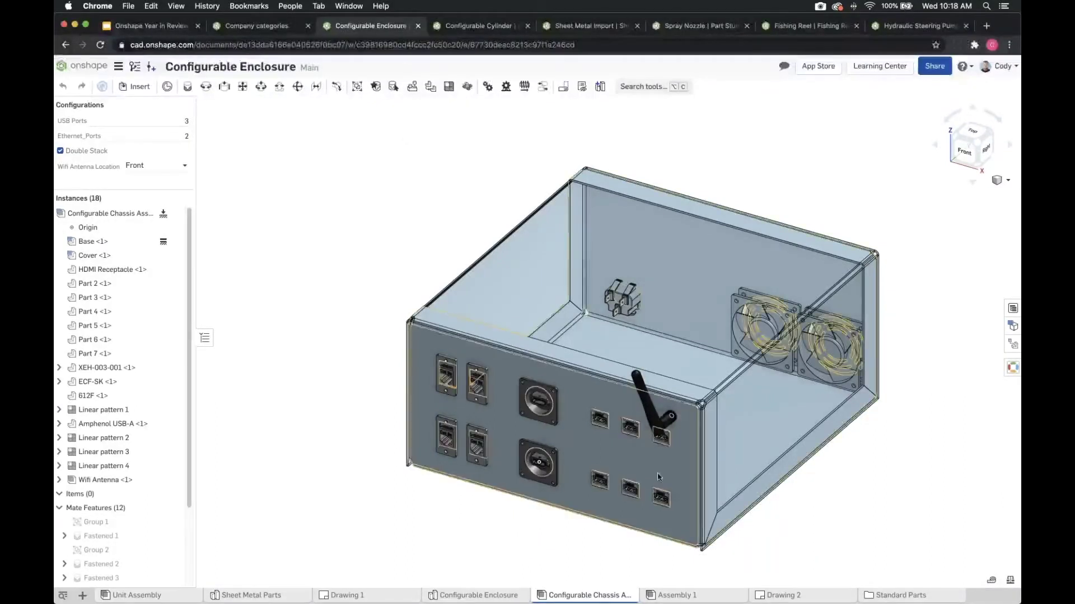
mouse_move(361, 599)
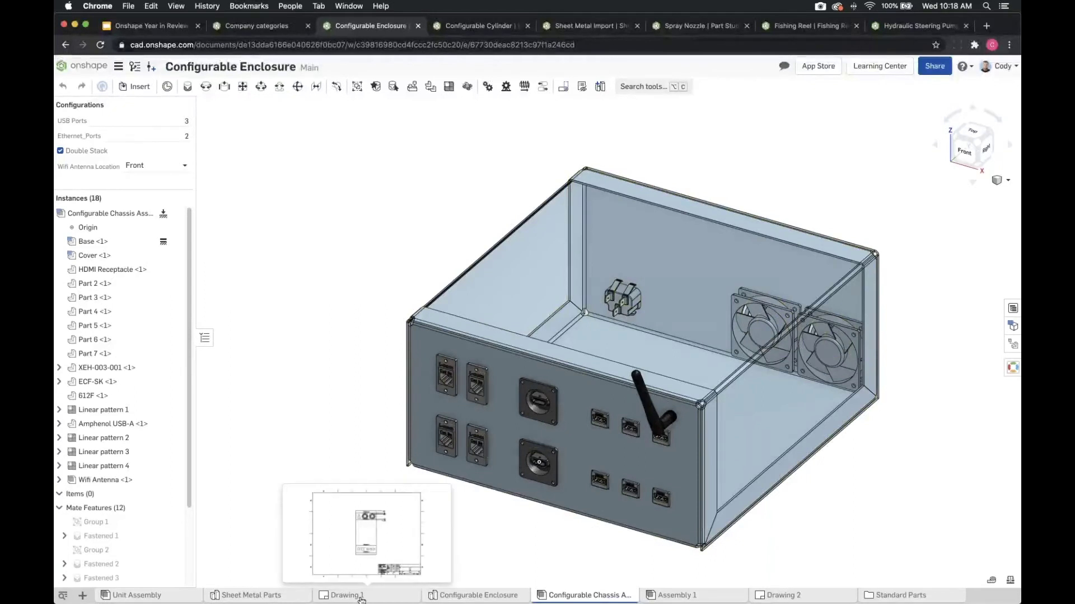
click(765, 595)
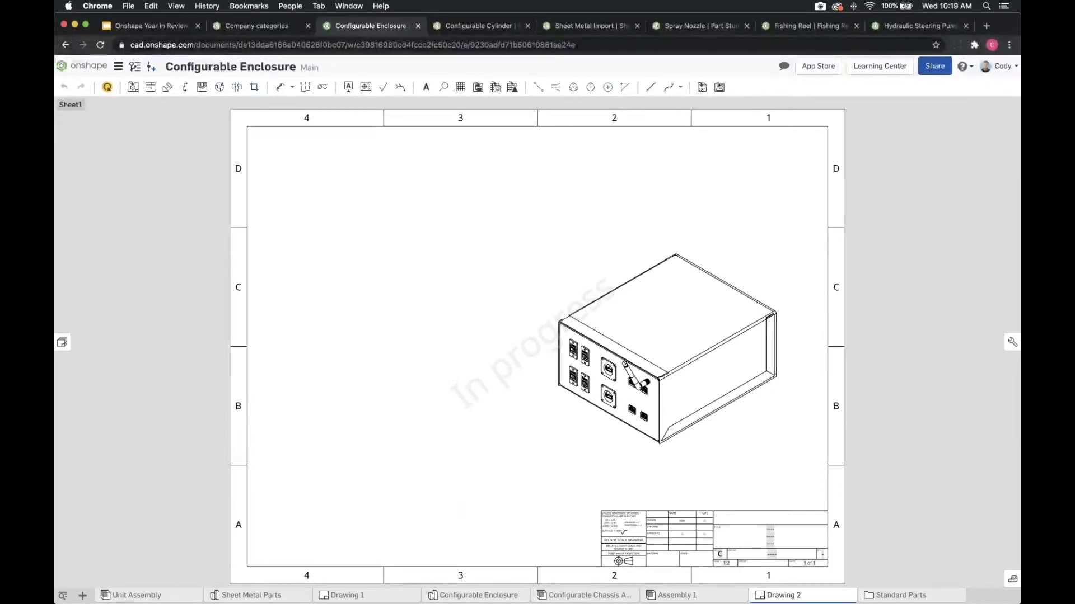
- Show Drawing 2's list of sheets and views for the isometric enclosure view
click(62, 342)
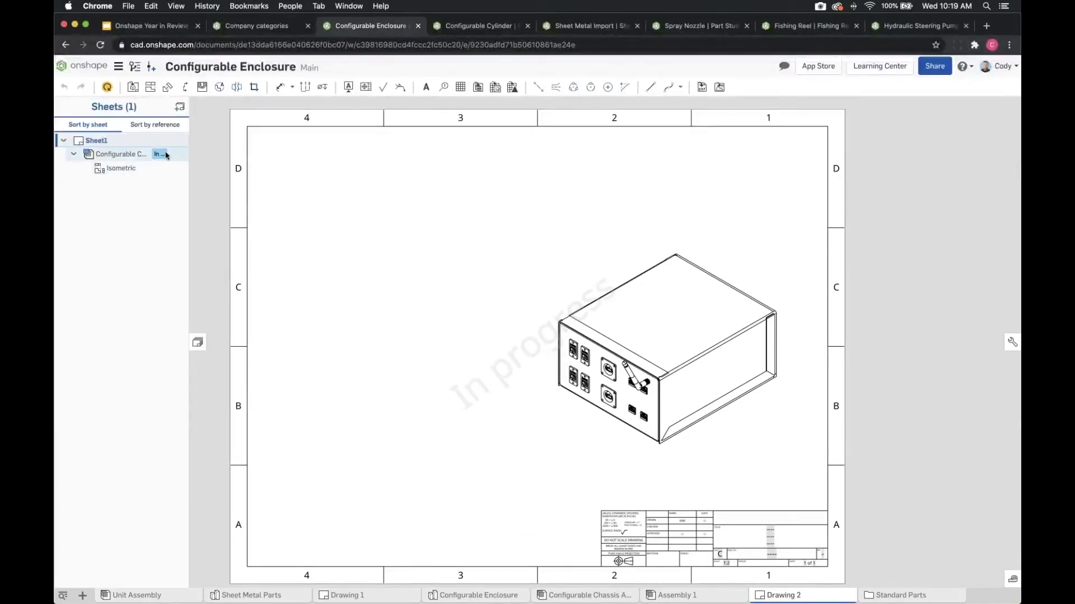
mouse_move(166, 155)
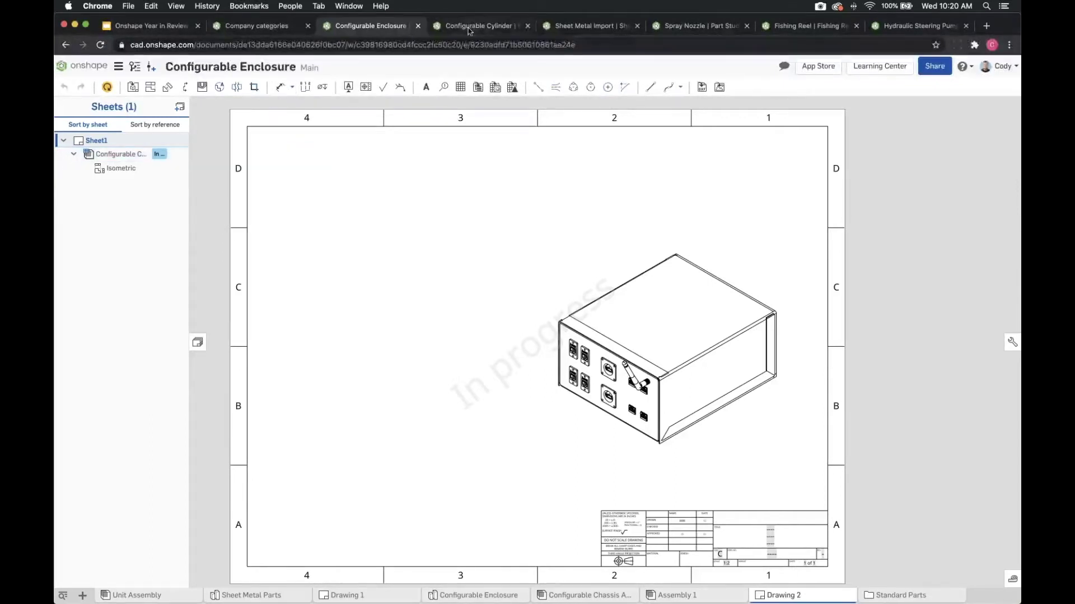
- Check the chassis instance in Assembly 1: 3 USB ports, 2 Ethernet ports, double stack, Front antenna
click(664, 597)
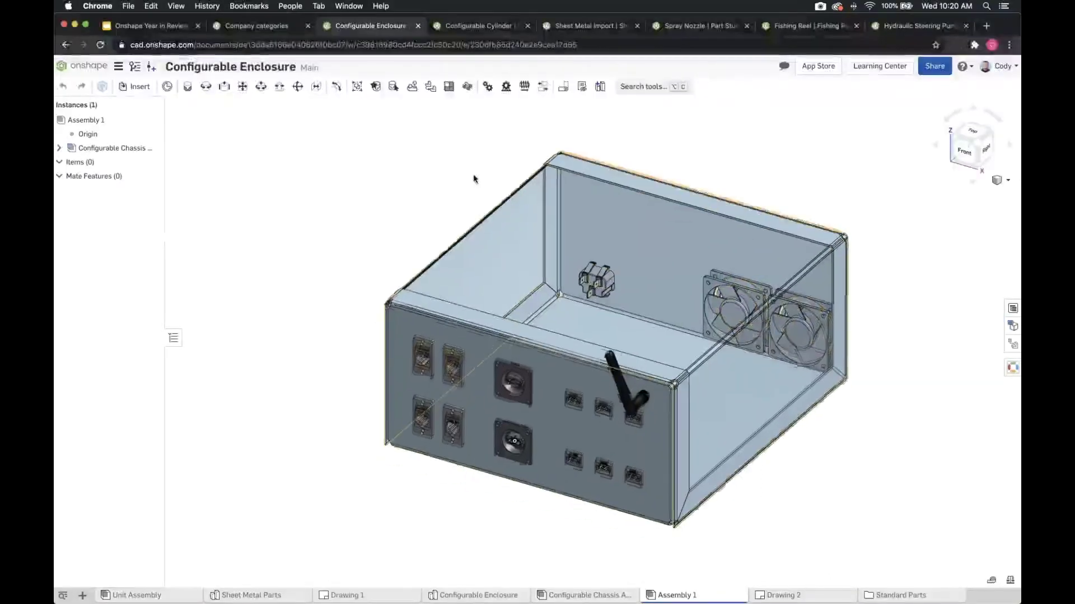
mouse_move(137, 153)
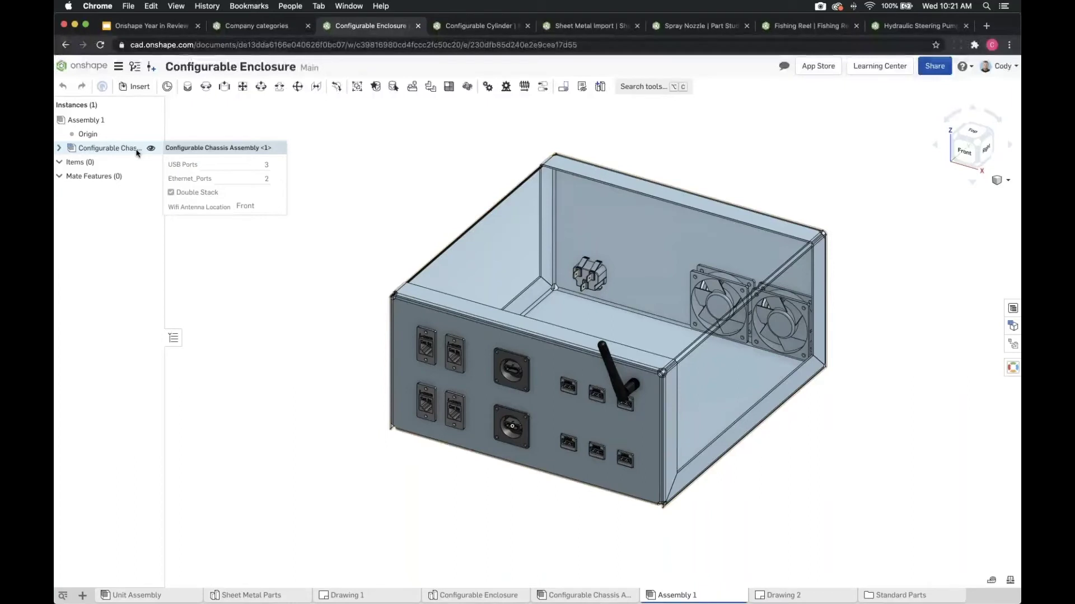
scroll(389, 156, up, 2)
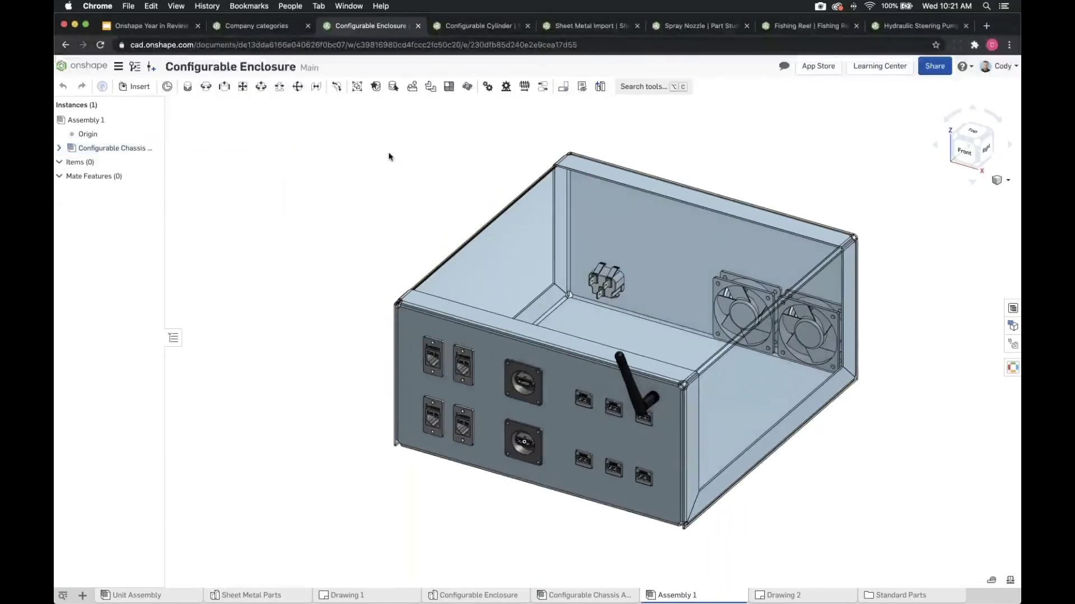
scroll(372, 157, right, 2)
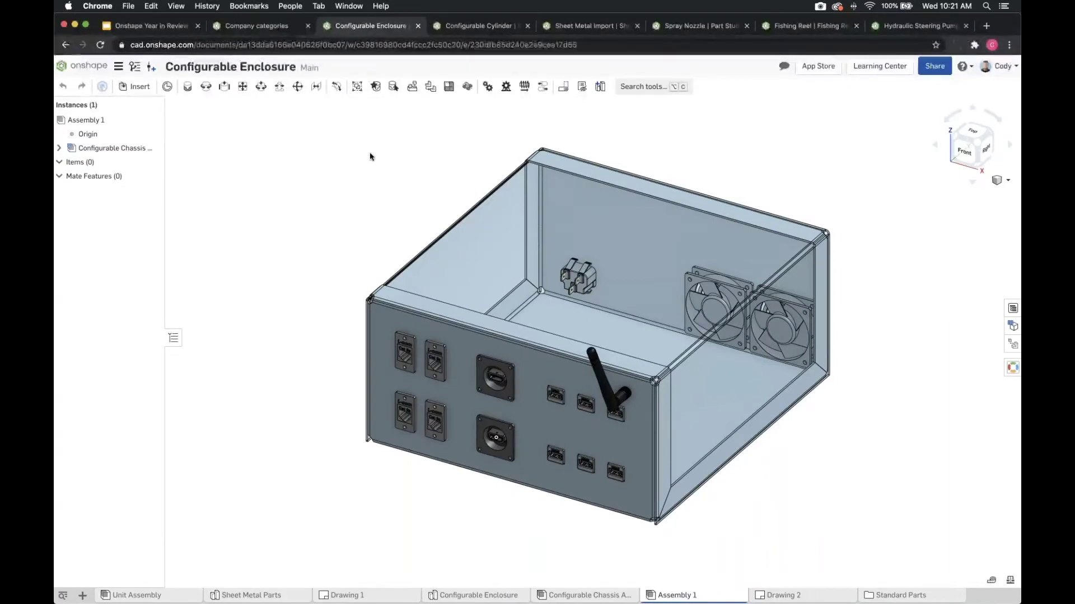
- Review the chassis assembly's inputs, keeping USB Ports 3, Ethernet_Ports 2 and Wifi Antenna Location Front
click(584, 595)
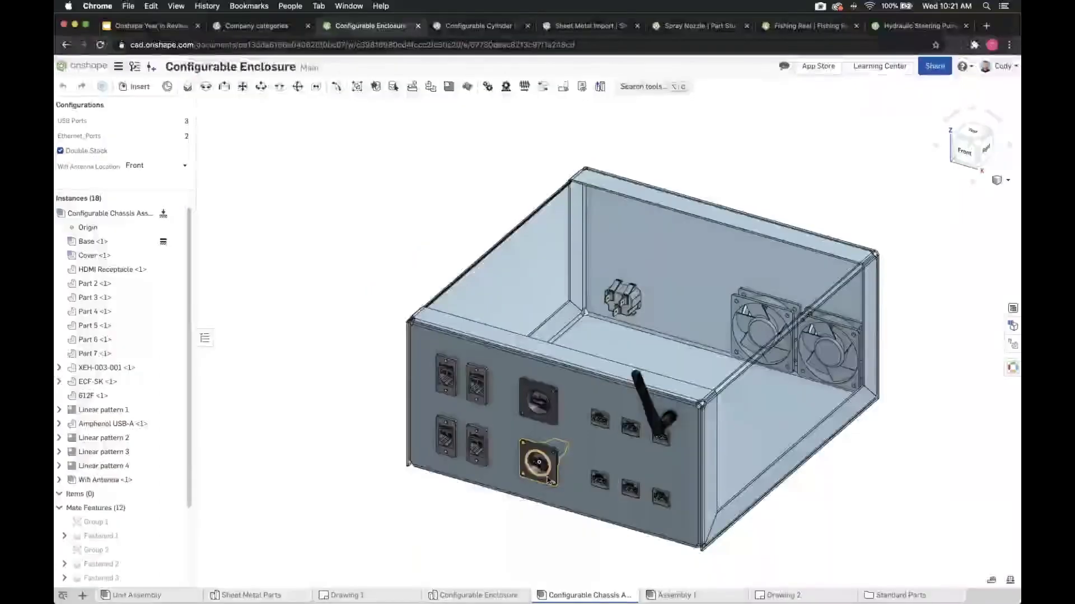
click(163, 118)
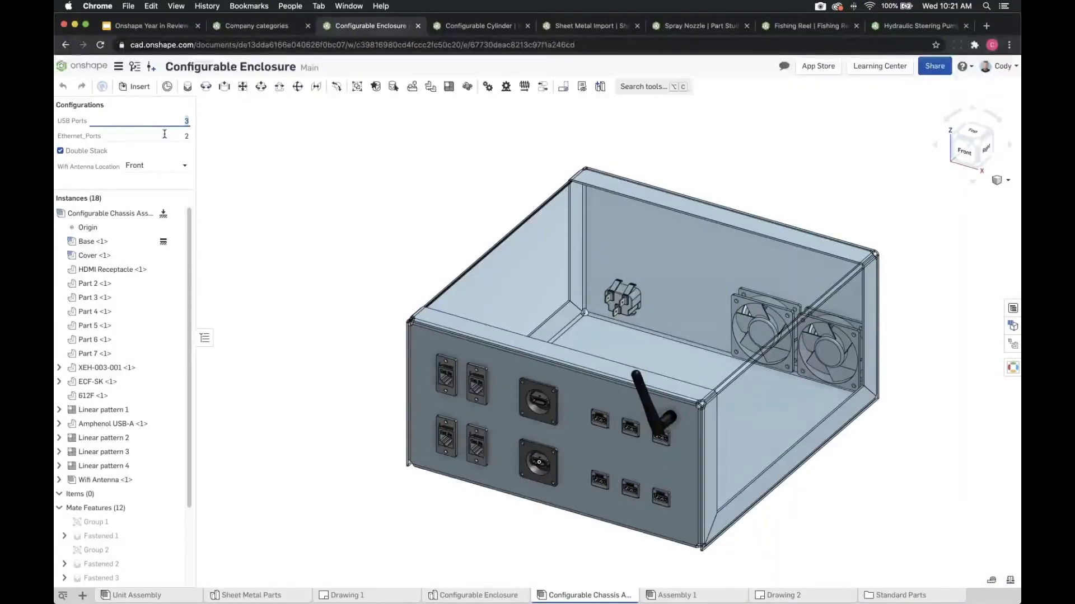
click(165, 134)
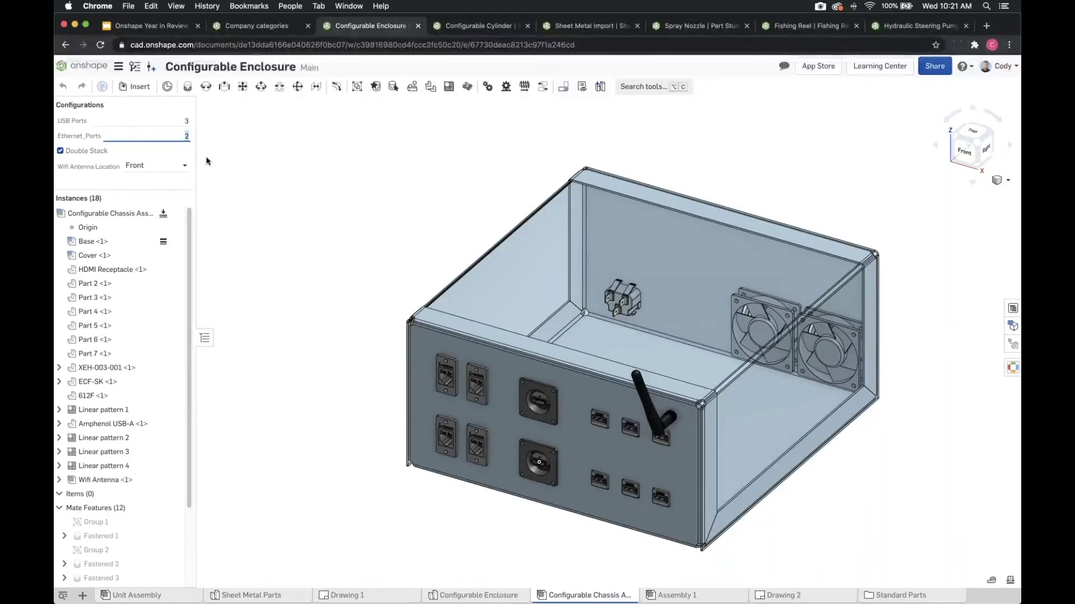
click(164, 168)
click(284, 166)
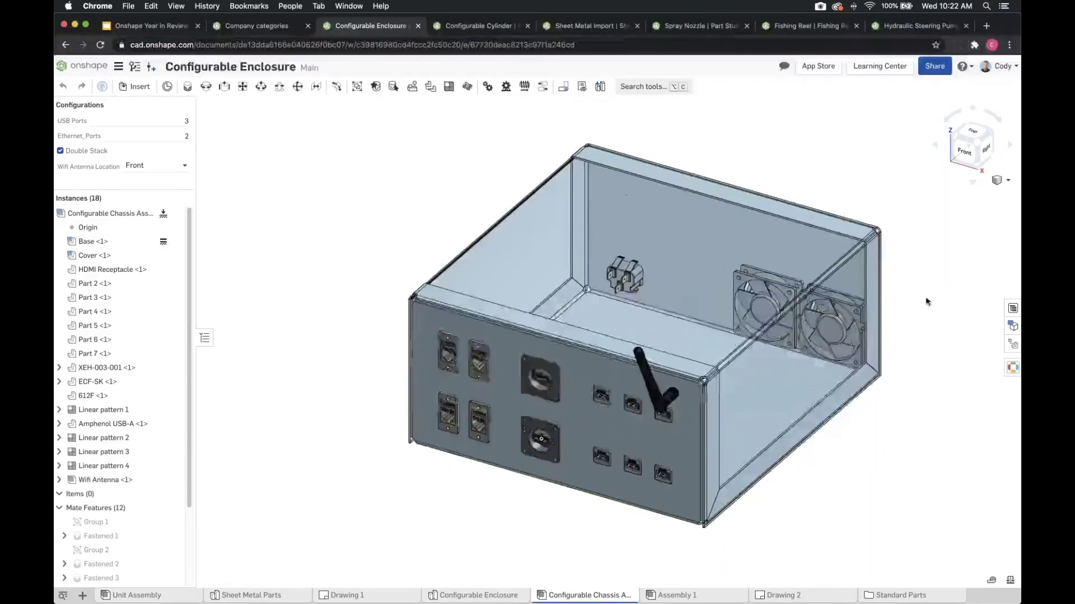
- In the configuration tables, rename the Ethernet_Ports input to 'Ethernet Ports'
click(1009, 328)
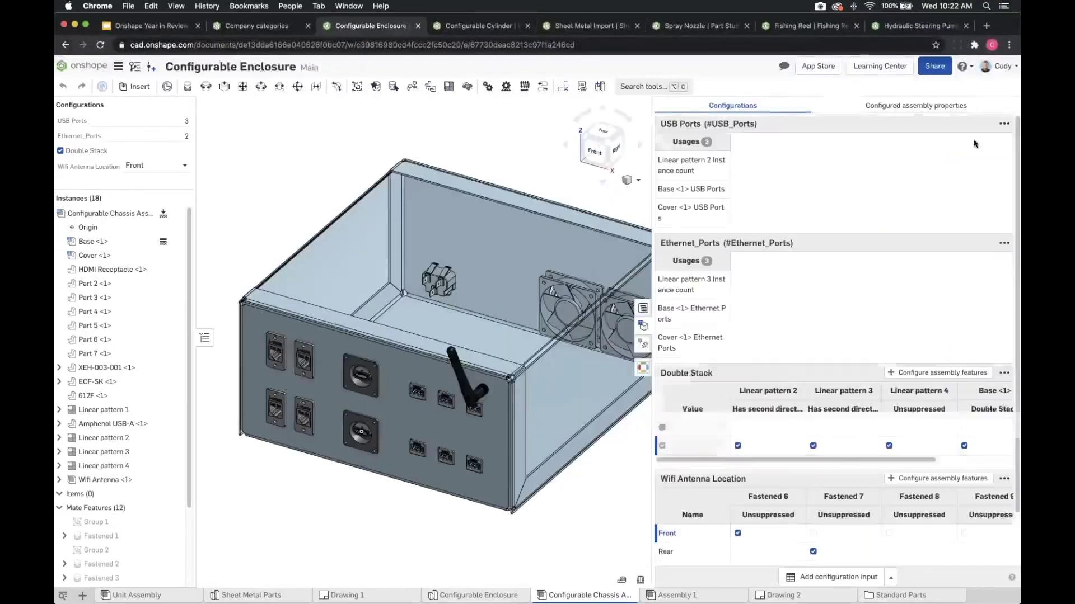
click(1004, 243)
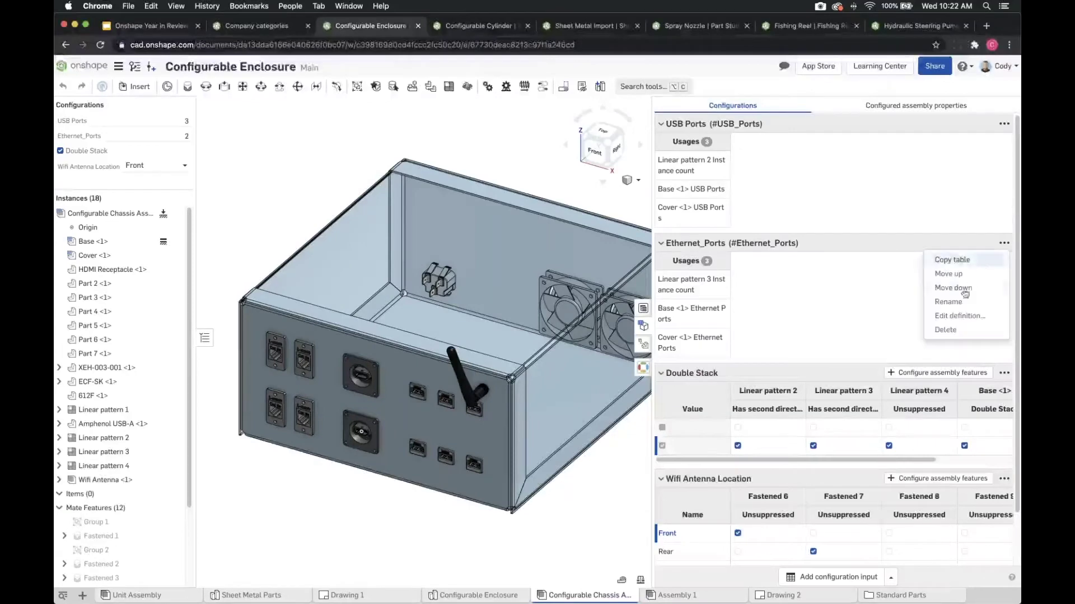
click(959, 303)
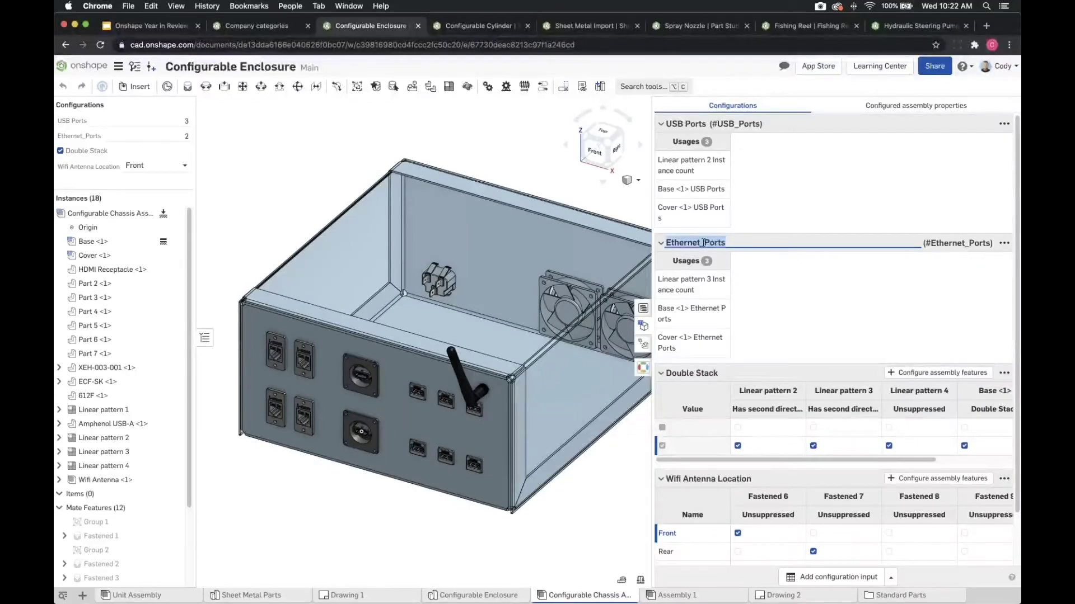
click(704, 241)
key(BackSpace)
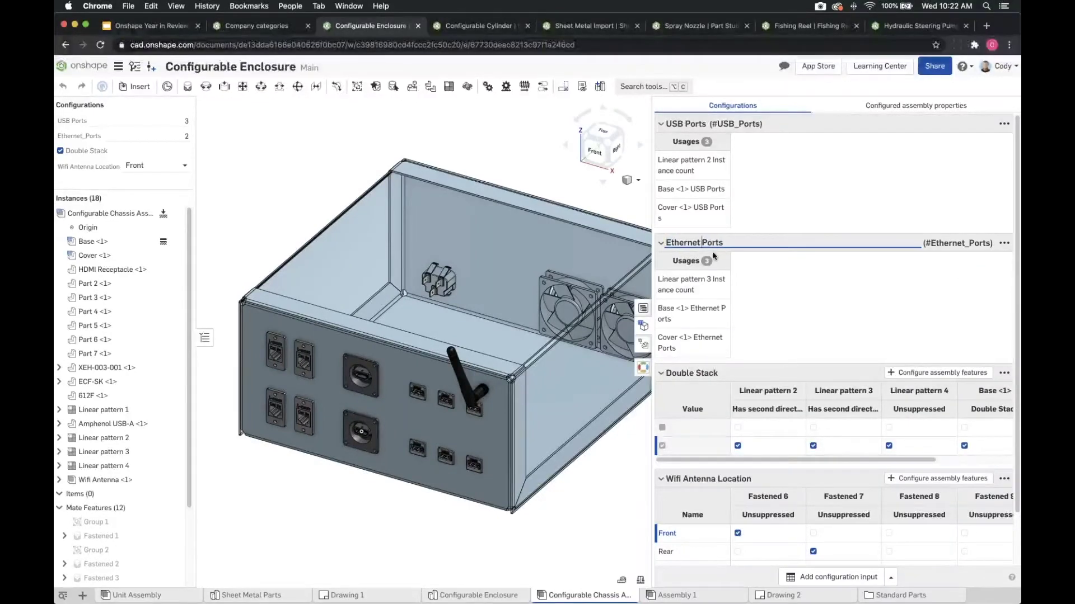
key(Return)
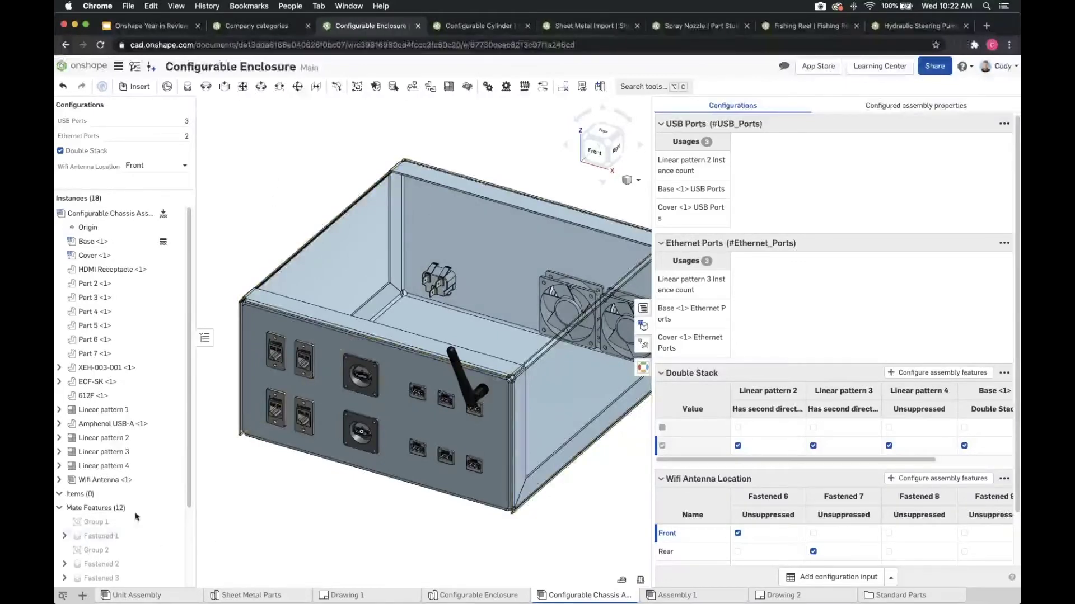
scroll(127, 459, down, 1)
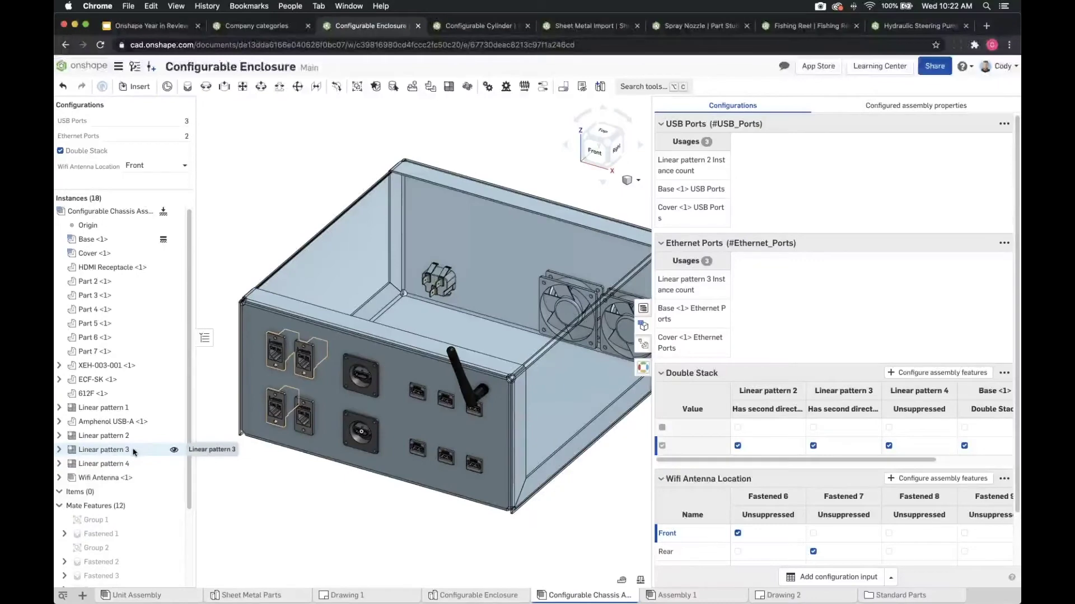
right_click(135, 452)
click(162, 475)
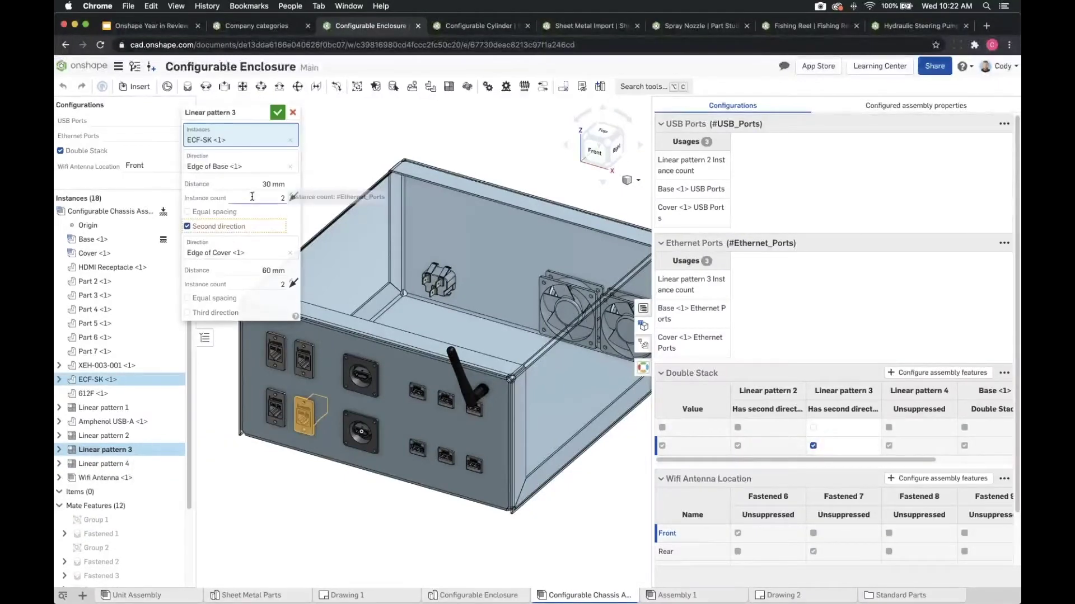
click(252, 197)
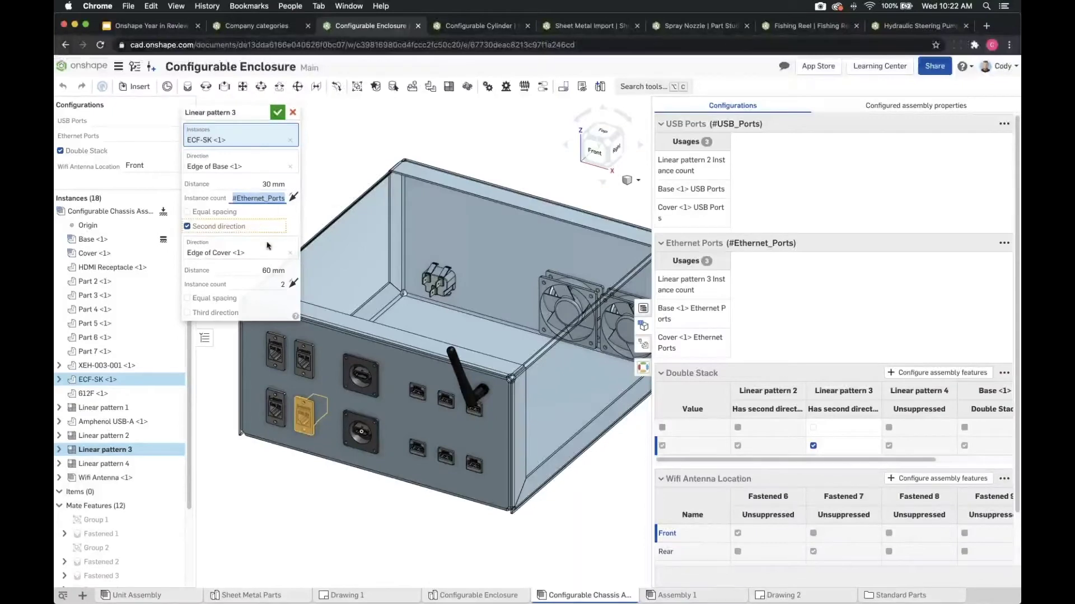
click(279, 213)
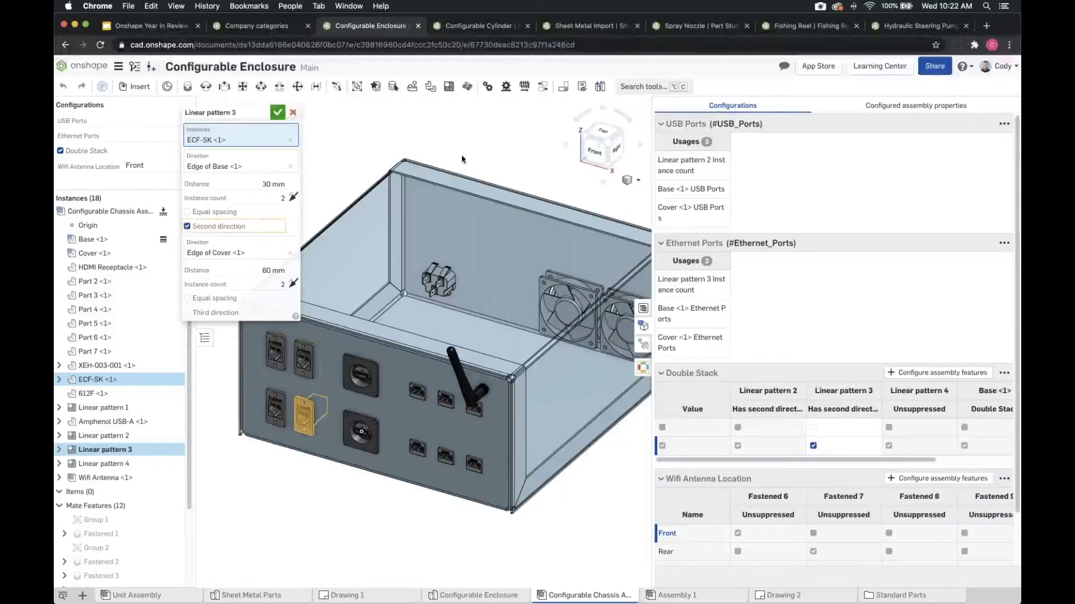
key(Return)
click(1003, 242)
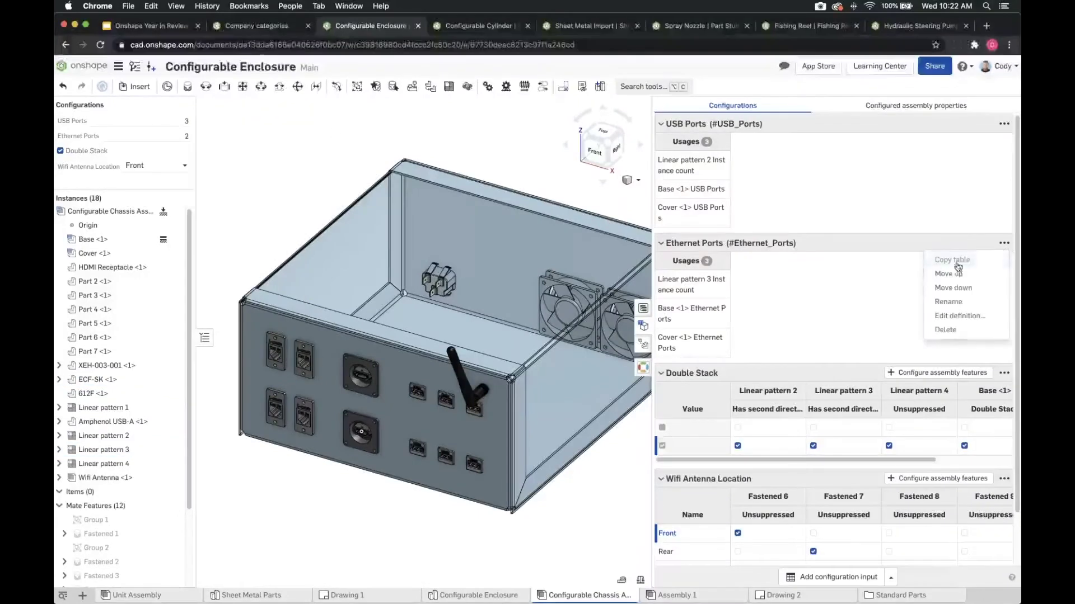
click(951, 301)
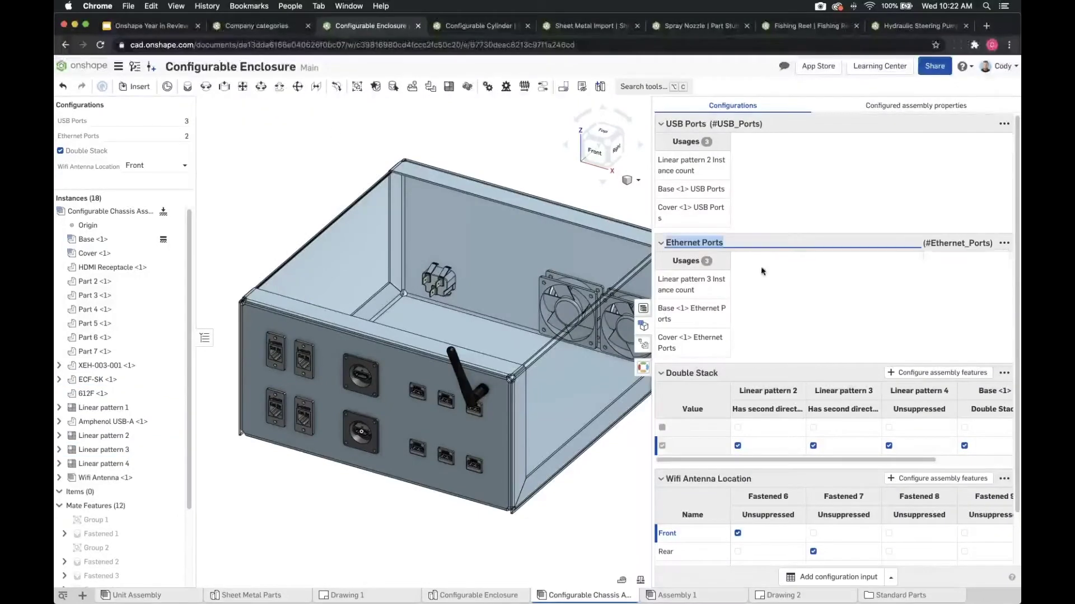
click(704, 243)
key(BackSpace)
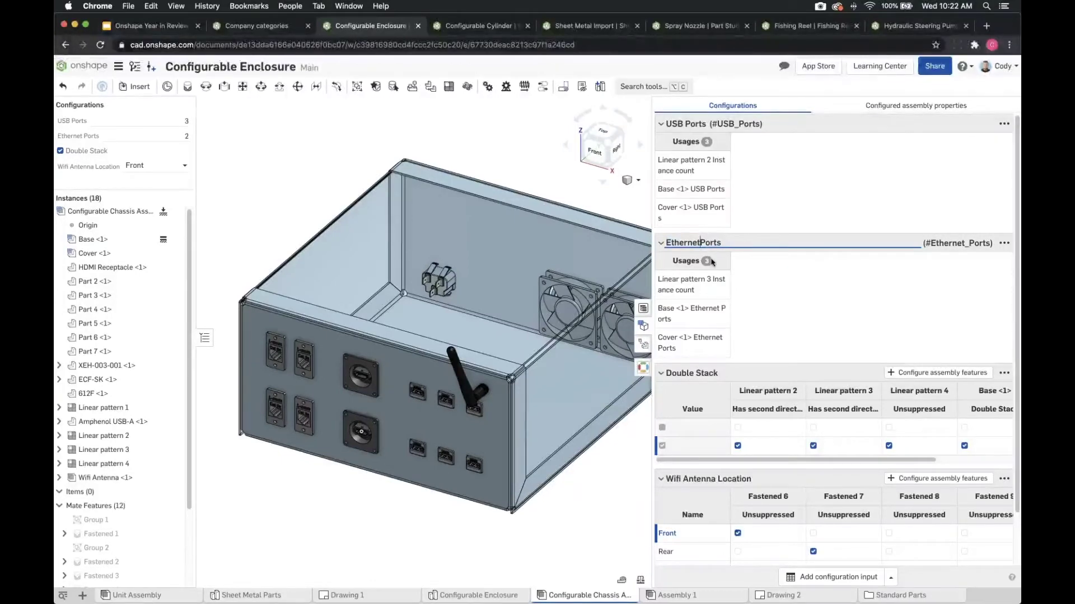
key(Return)
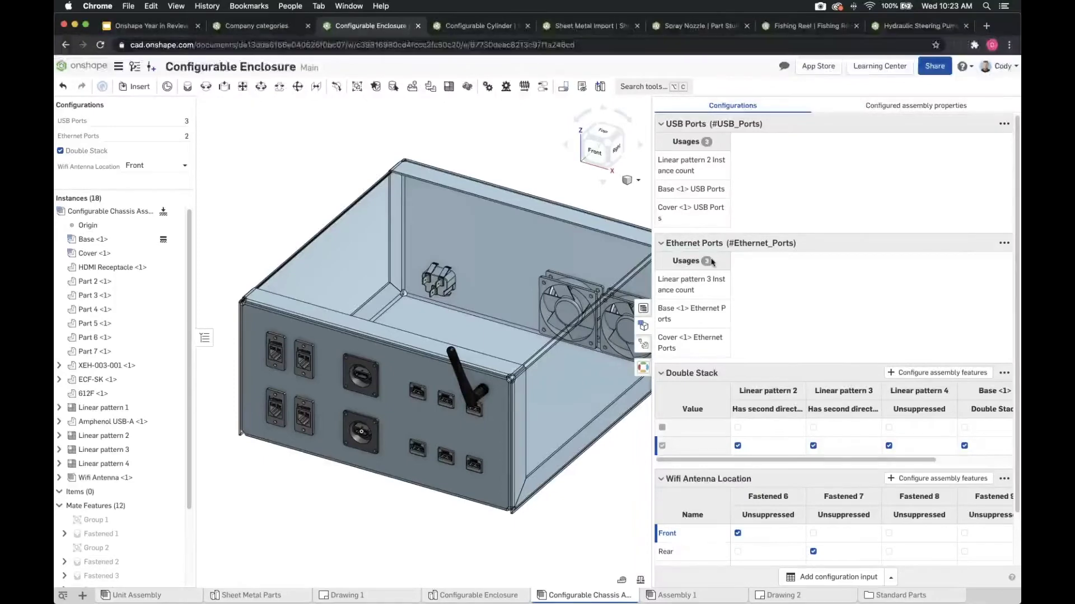
click(1003, 243)
click(948, 302)
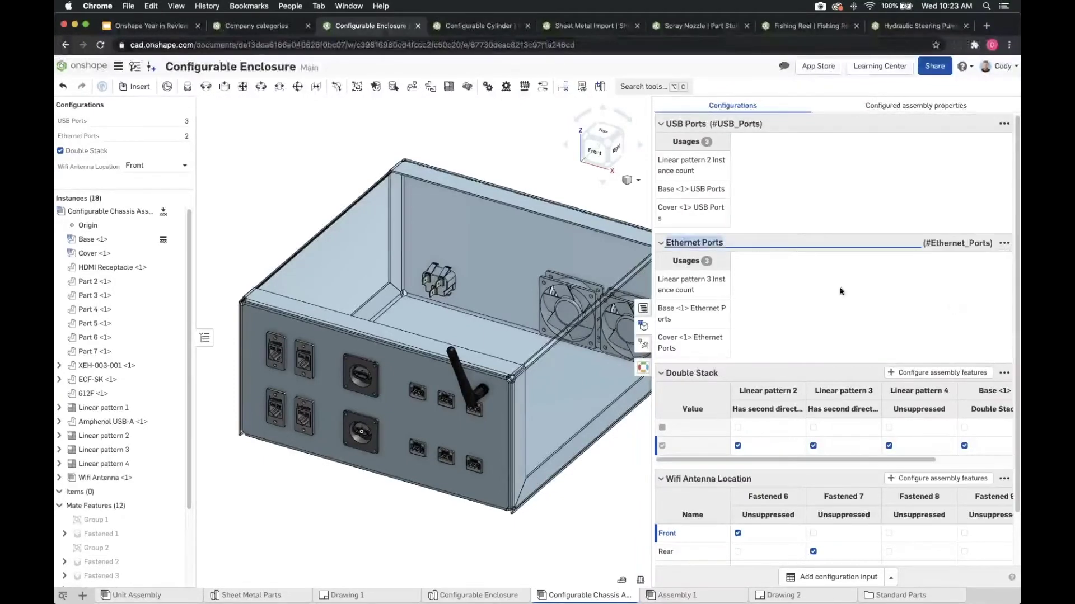
click(841, 291)
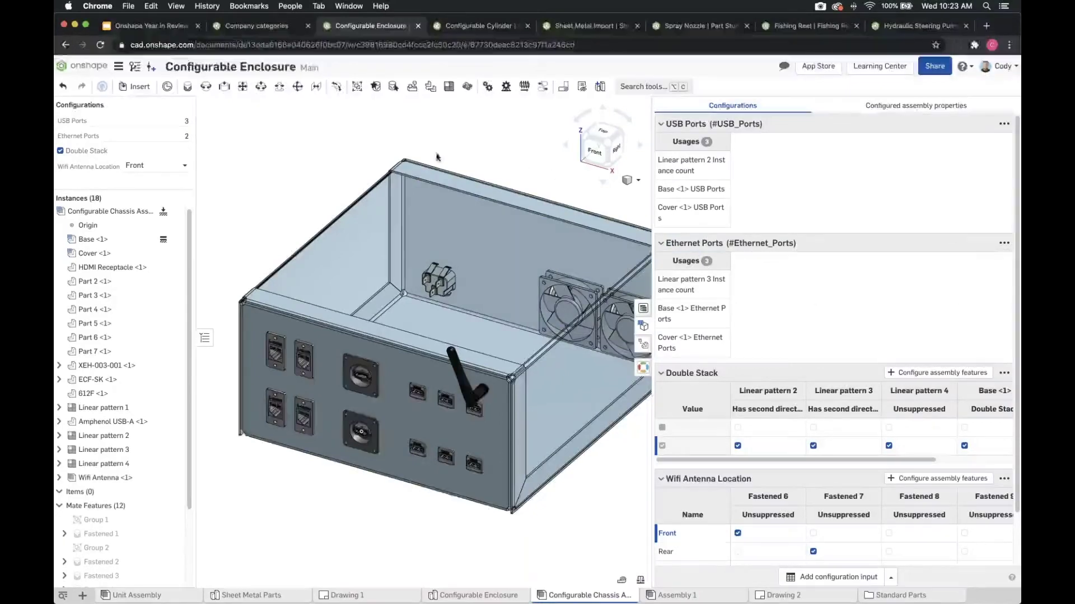
right_click(128, 451)
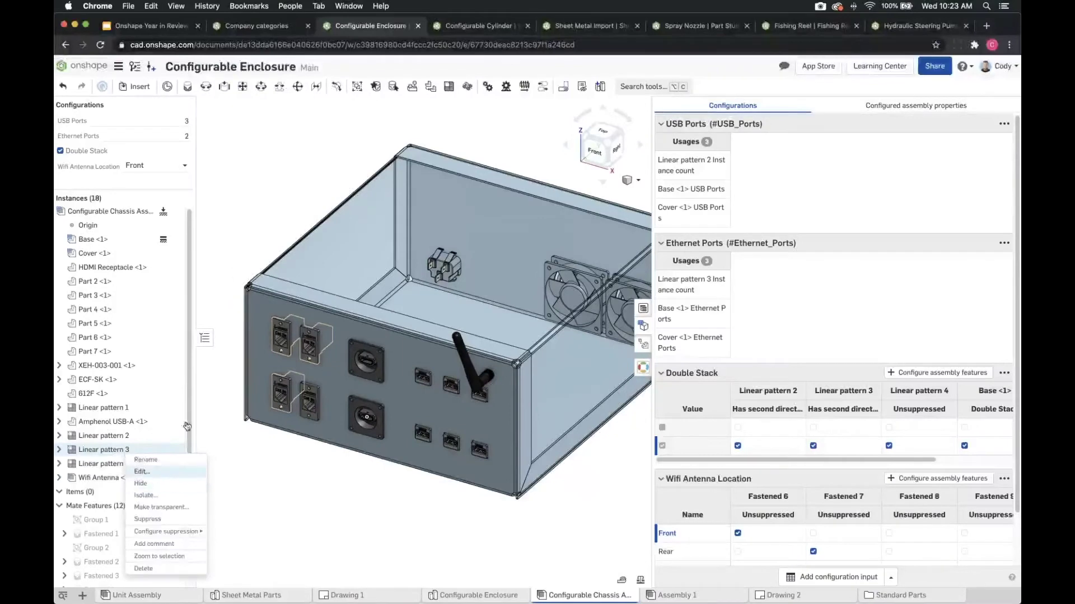
click(141, 471)
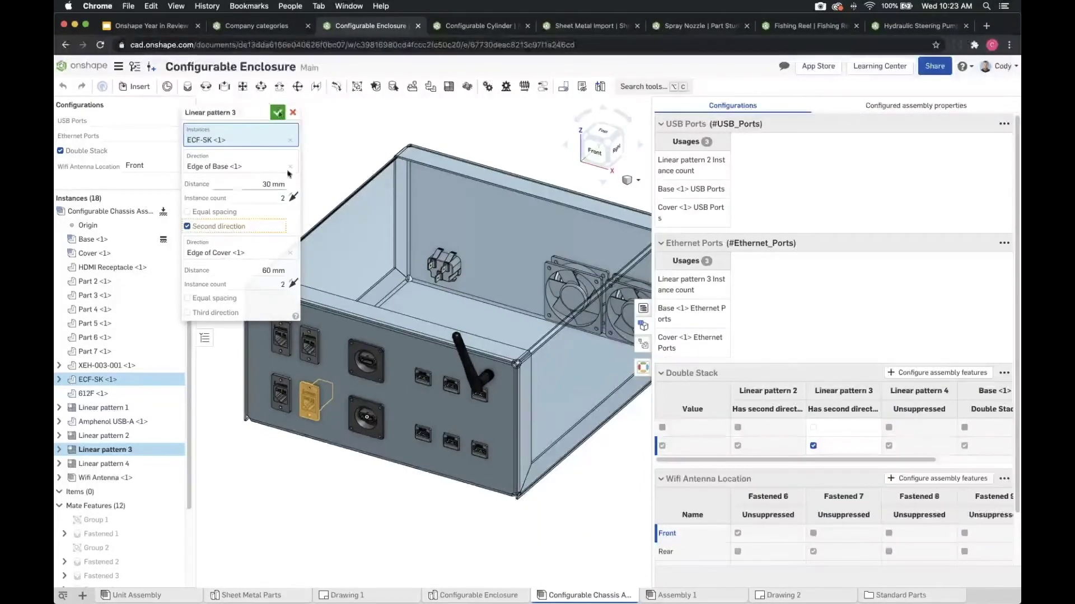
click(278, 113)
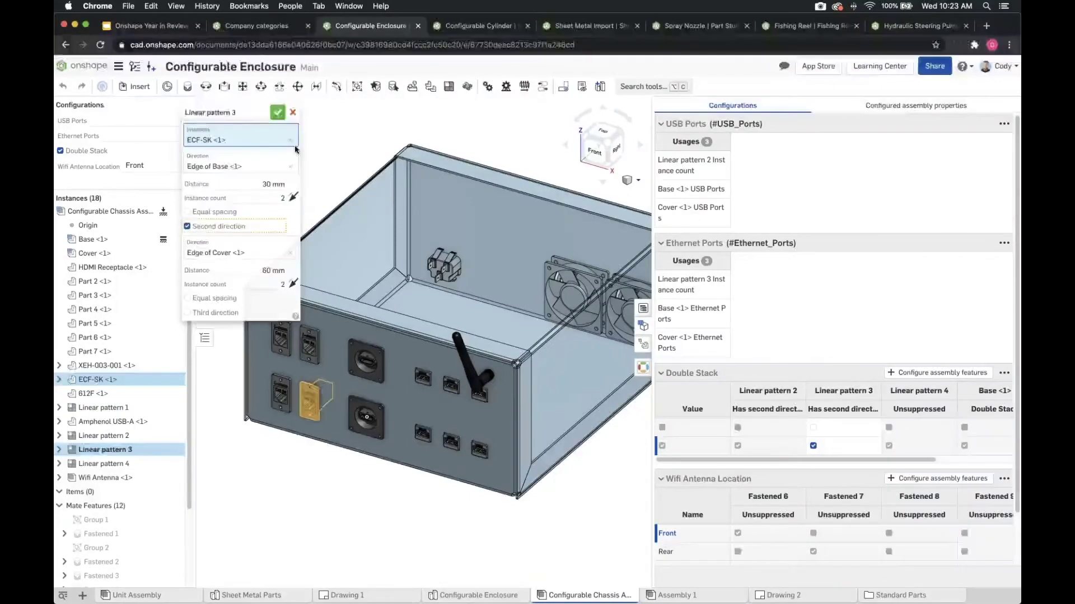
- Switch to the Sheet Metal Parts Part Studio holding the enclosure's Base sheet-metal part
click(273, 596)
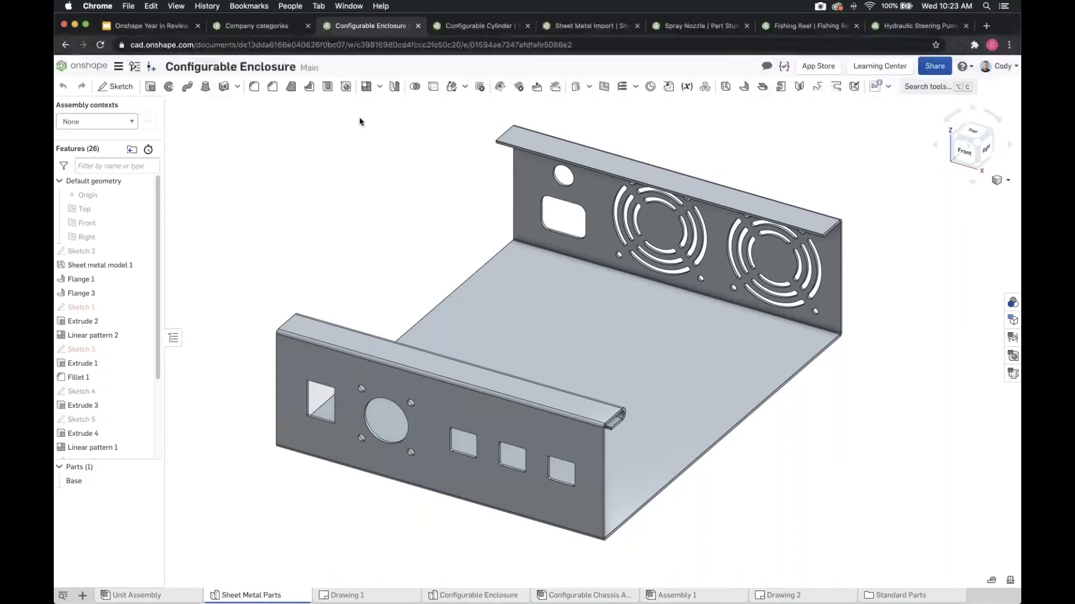
- Present slide 8 'More' full screen, revealing the Categories and Standard Content bullets
click(164, 28)
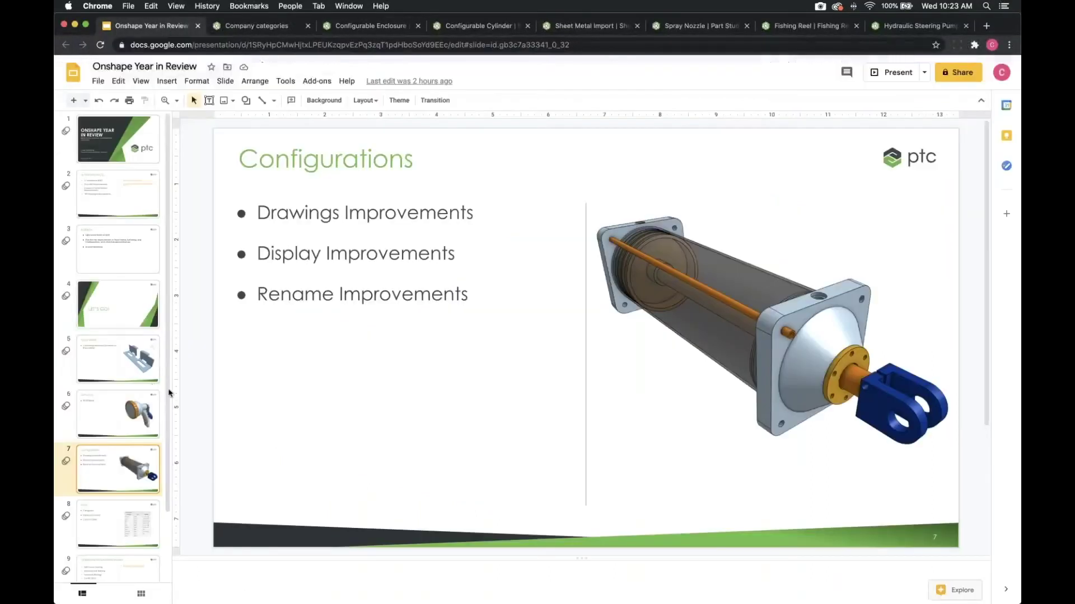
scroll(171, 445, down, 3)
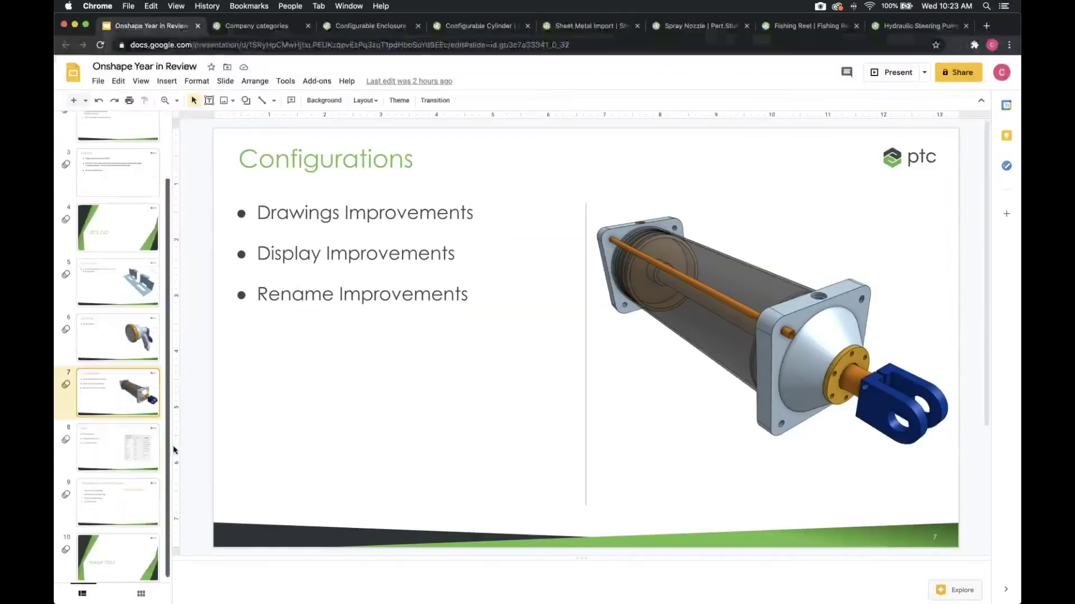
click(129, 445)
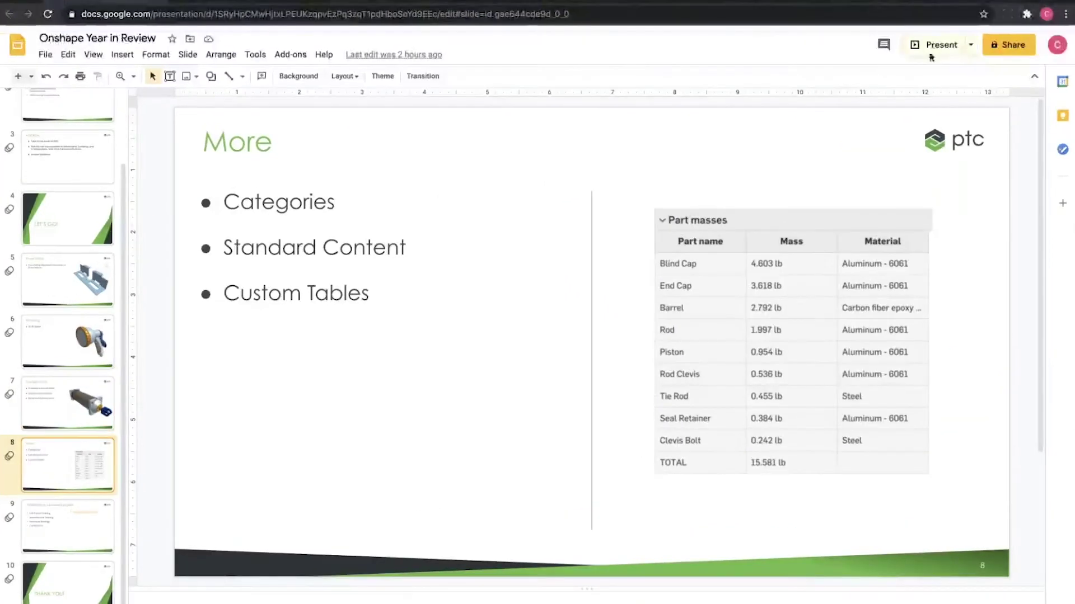
click(930, 55)
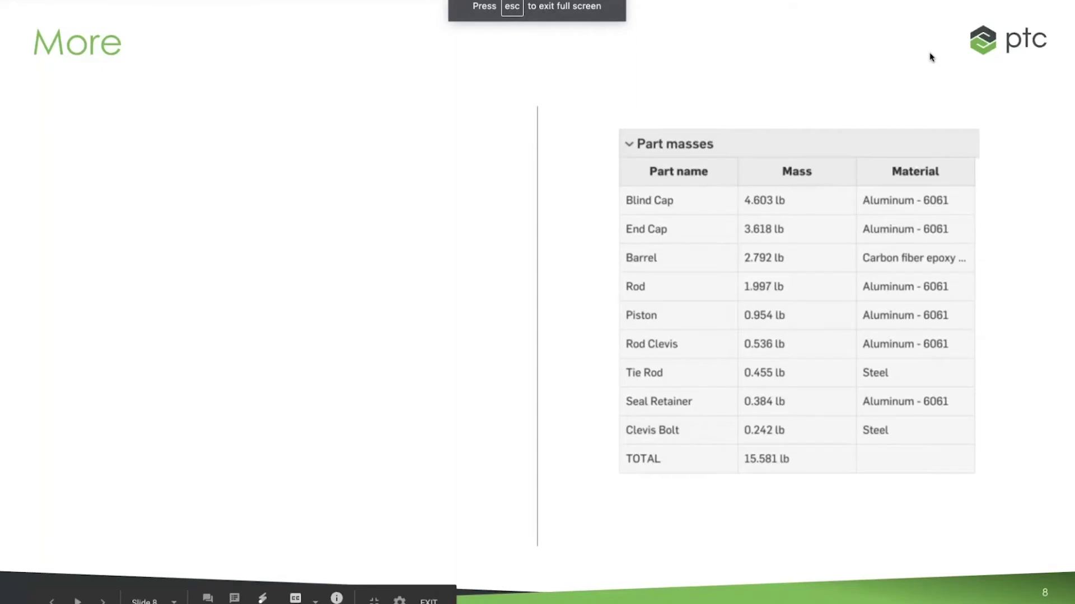
click(931, 56)
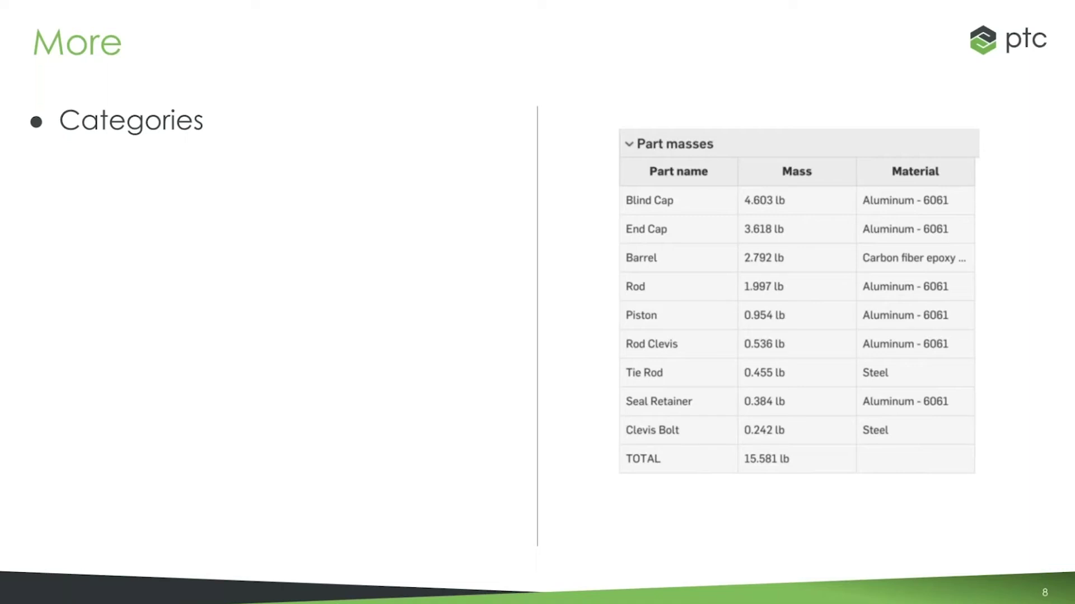
key(Right)
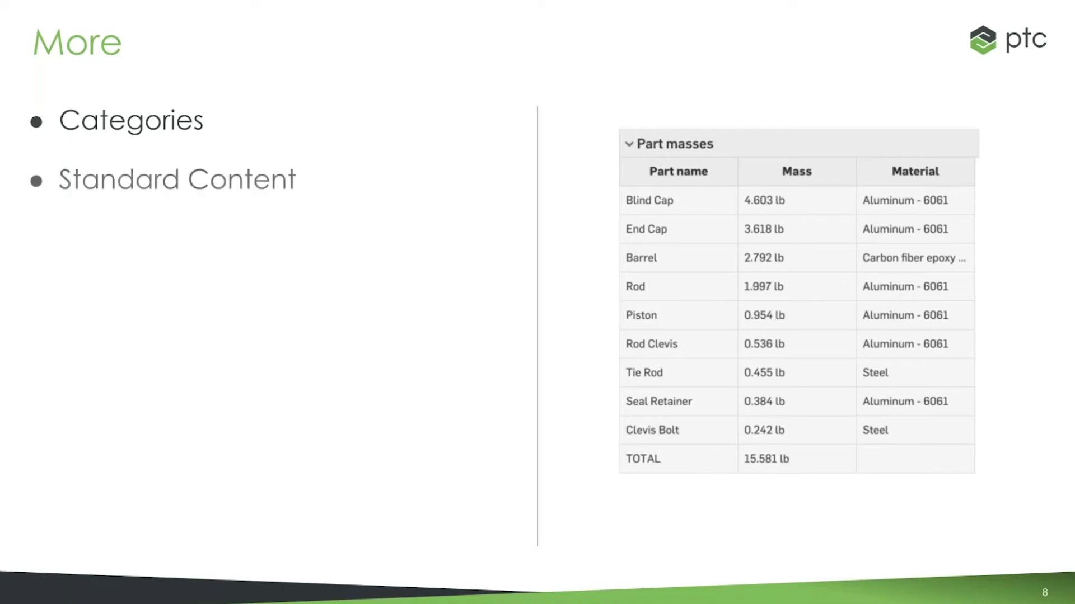
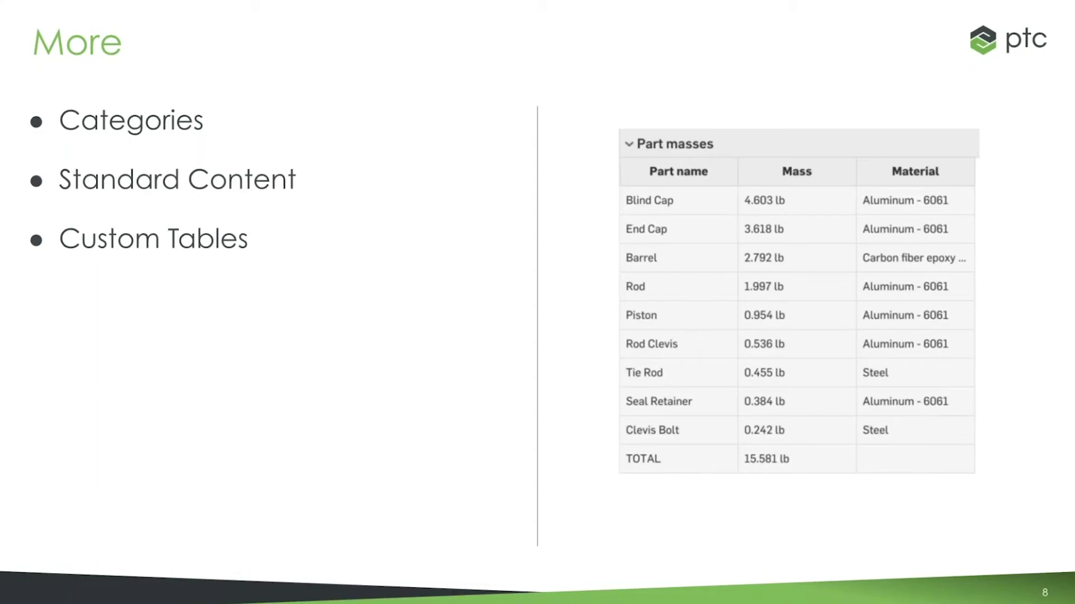
- Exit the Google Slides slideshow and switch to the Fishing Reel assembly tab in Onshape
key(Escape)
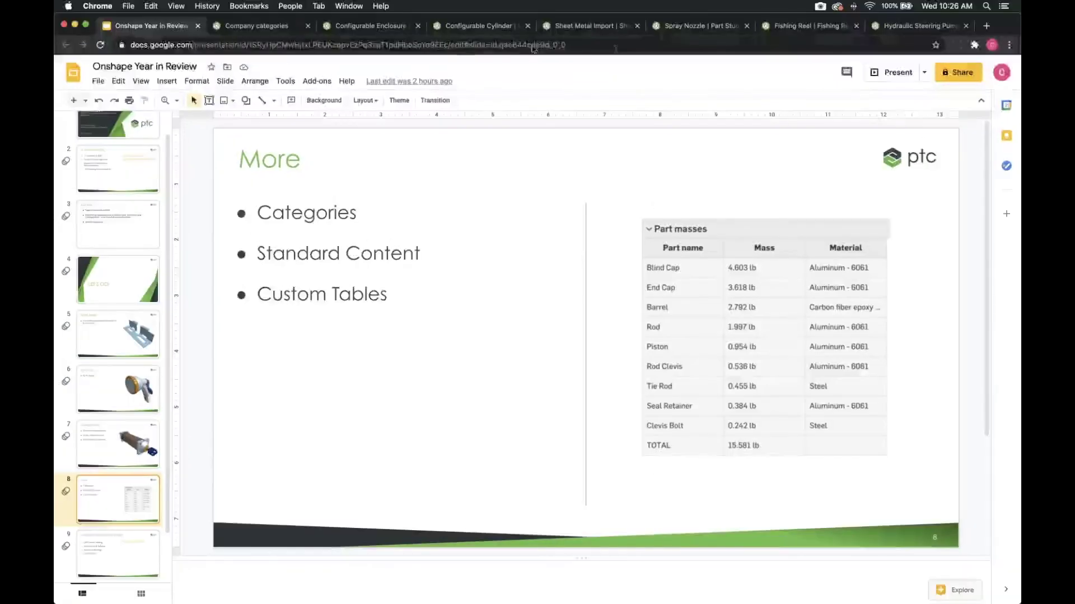
click(778, 26)
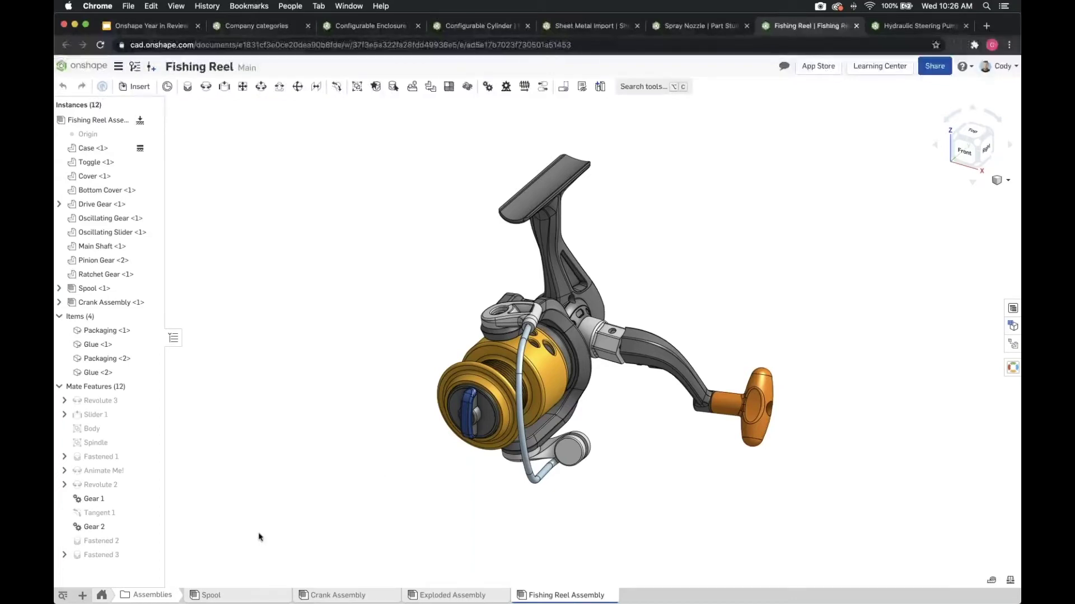
- Collapse the Assemblies folder, open the Spool part studio and orbit its model
click(150, 595)
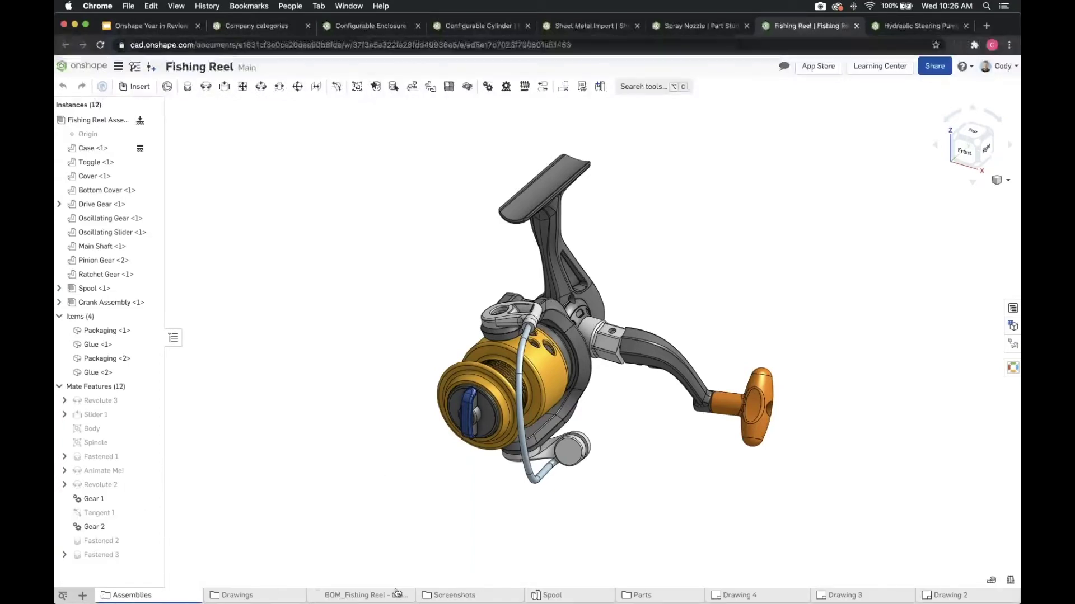
click(582, 598)
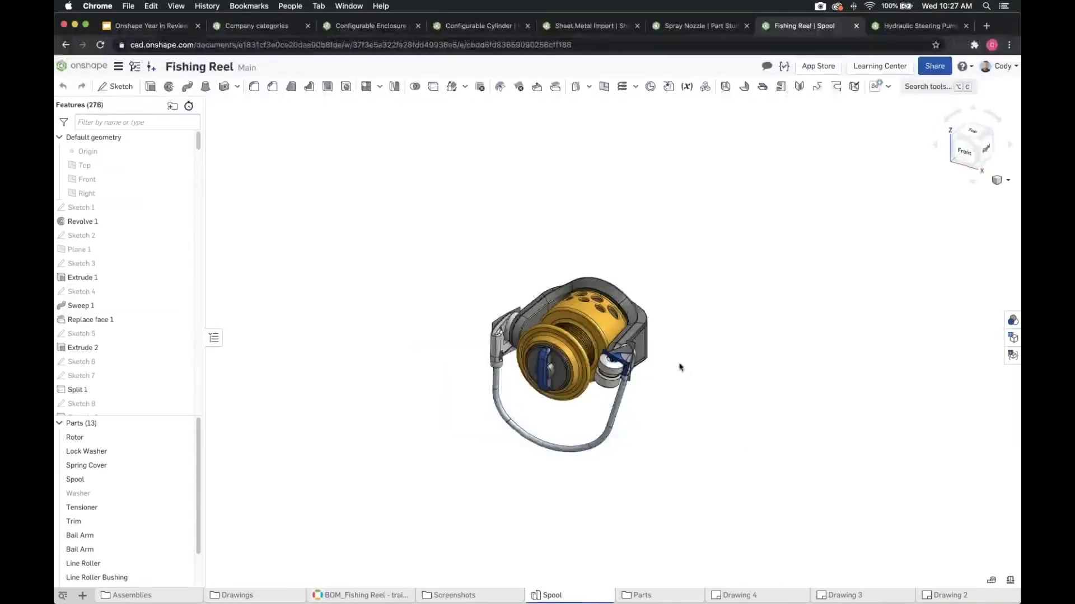
mouse_move(679, 367)
right_down()
mouse_move(739, 370)
mouse_move(700, 376)
mouse_move(687, 355)
right_up()
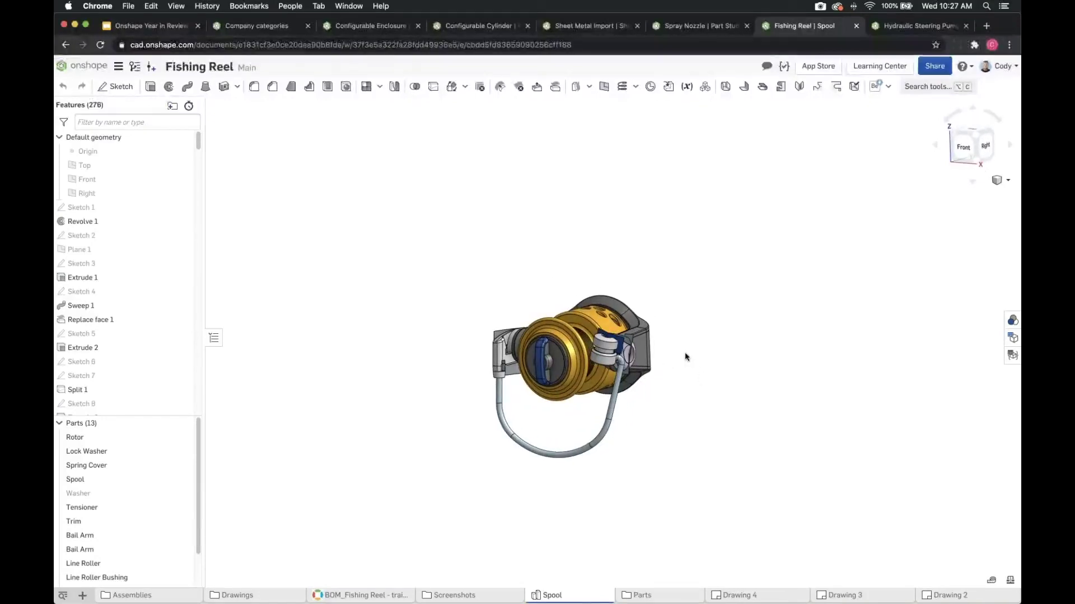
- Open the Spool part studio's Properties, expand Spool and view the Bail Arm part
right_click(581, 595)
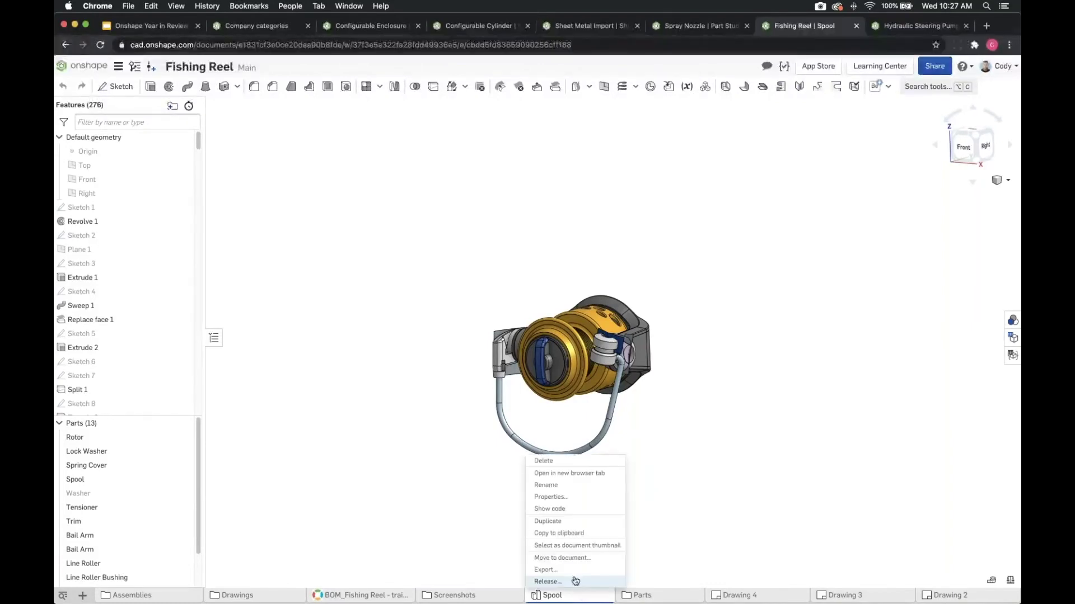
click(551, 497)
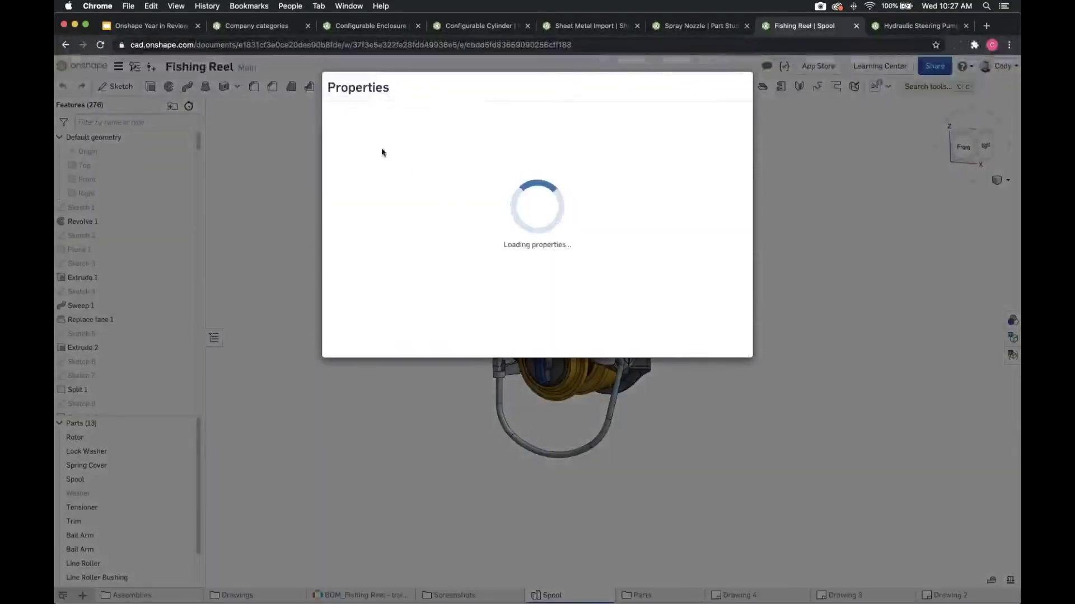
click(332, 116)
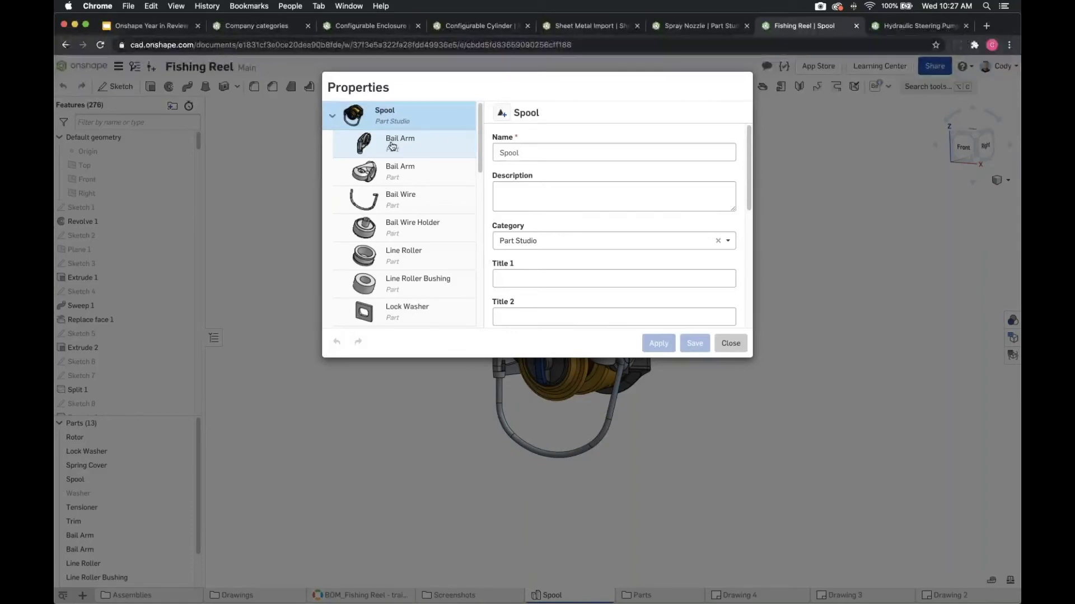
click(392, 146)
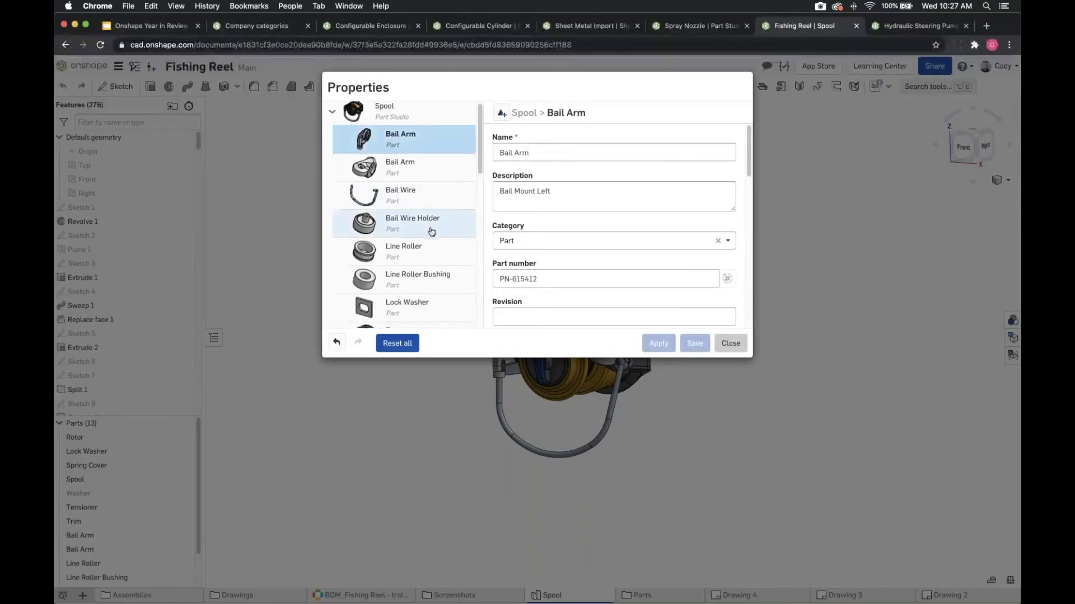
- Compare the Lock Washer's properties (description 'Rack Washer', category Part) against Bail Arm's
scroll(431, 231, down, 2)
scroll(432, 231, down, 1)
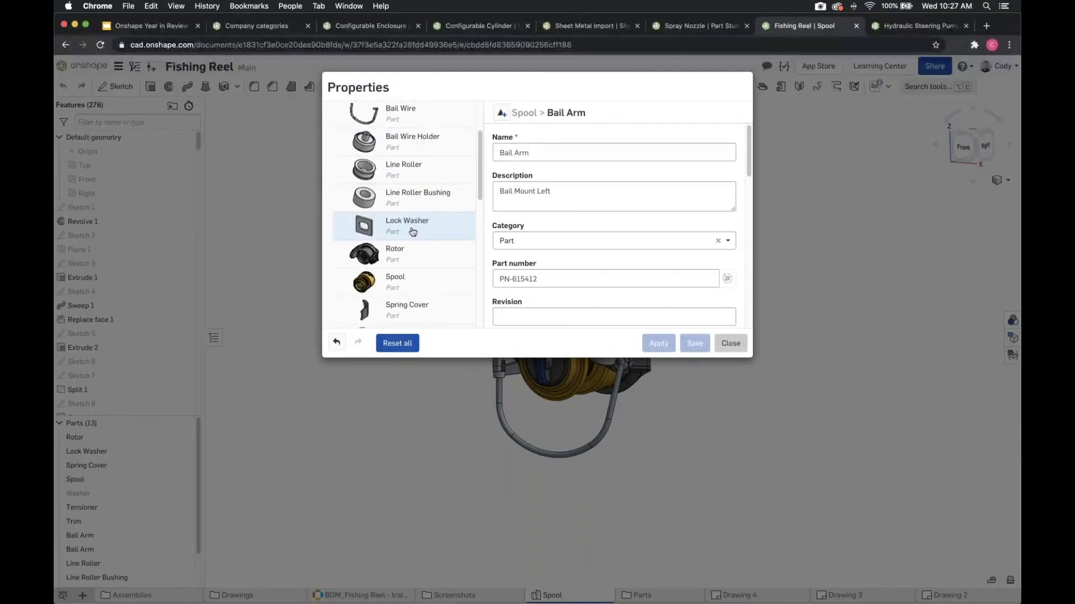
click(413, 231)
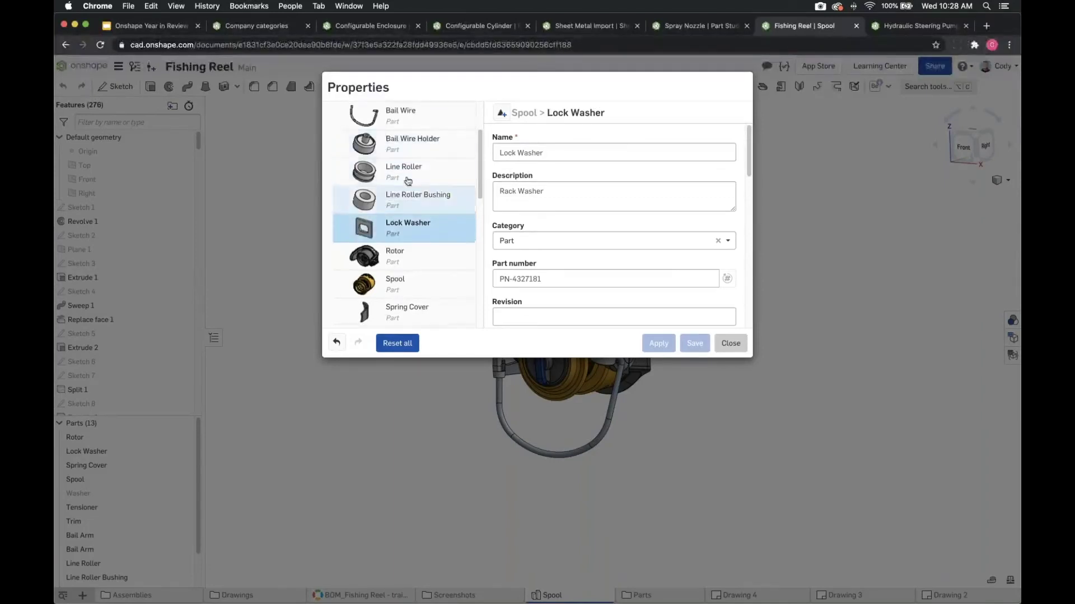
scroll(413, 139, up, 2)
click(413, 132)
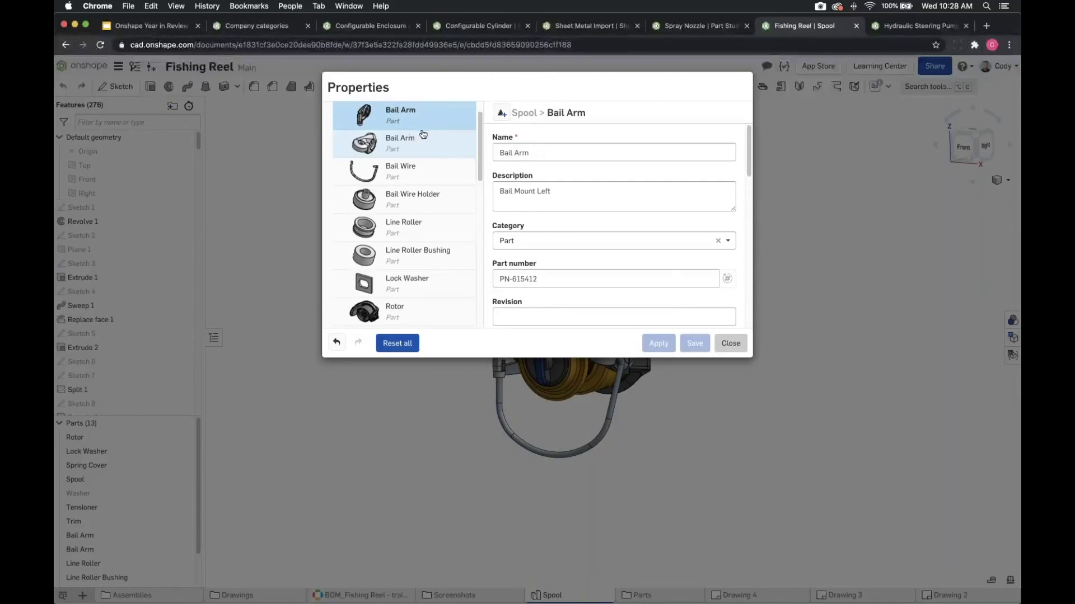
click(420, 279)
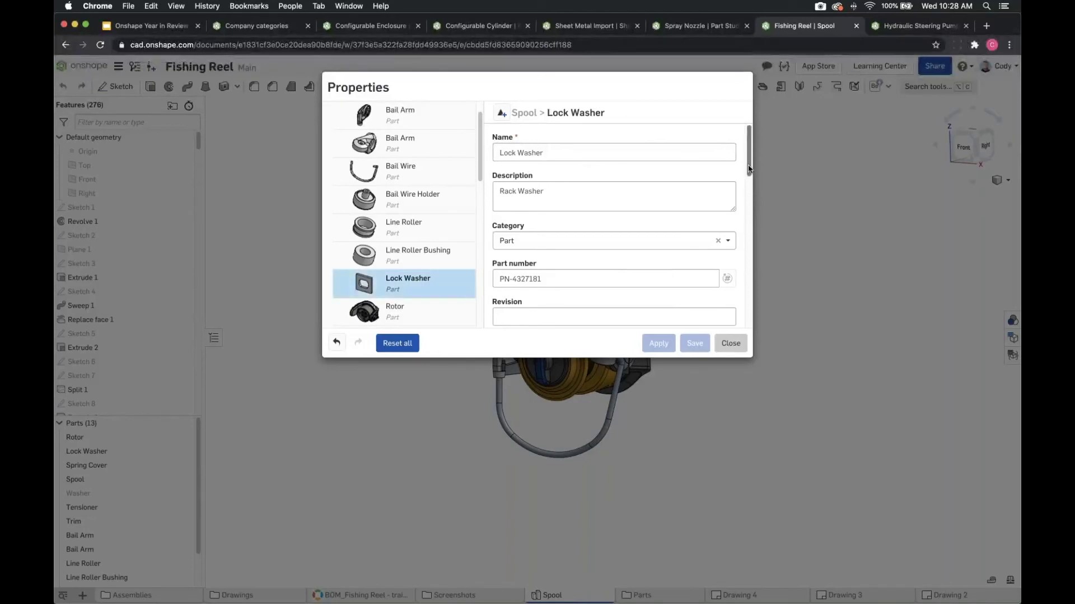
scroll(750, 233, down, 1)
scroll(756, 232, down, 10)
scroll(755, 184, up, 10)
click(639, 243)
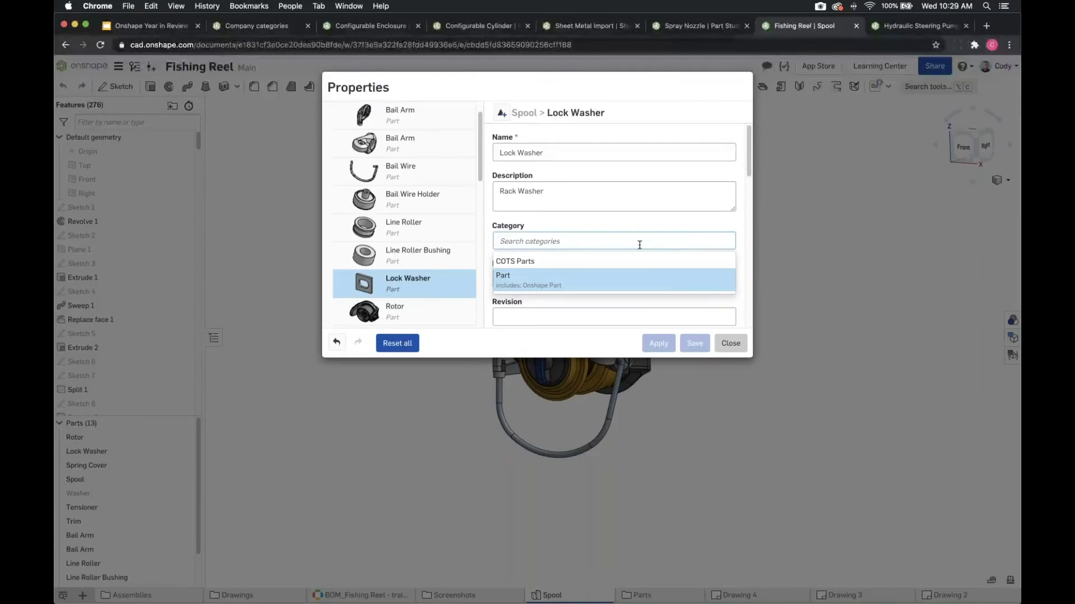
click(586, 263)
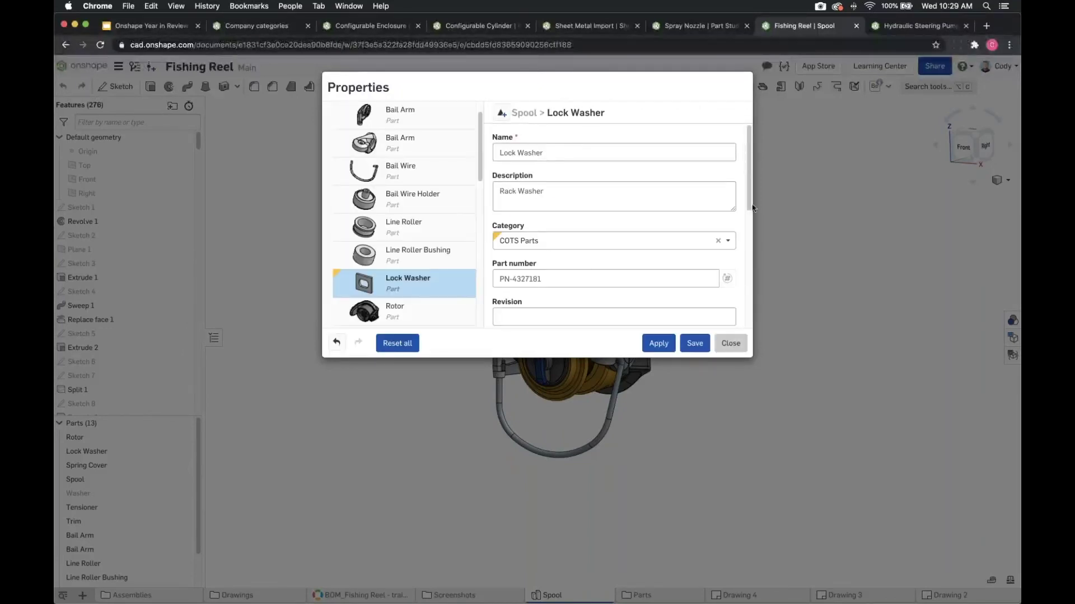
drag(750, 204, 758, 318)
scroll(644, 258, up, 1)
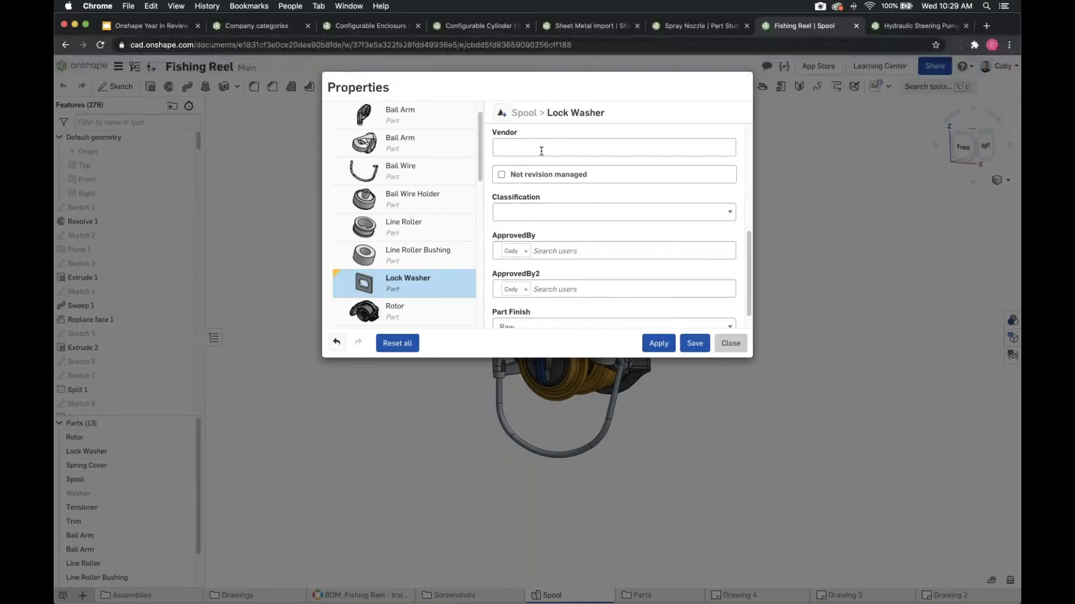
scroll(541, 149, up, 3)
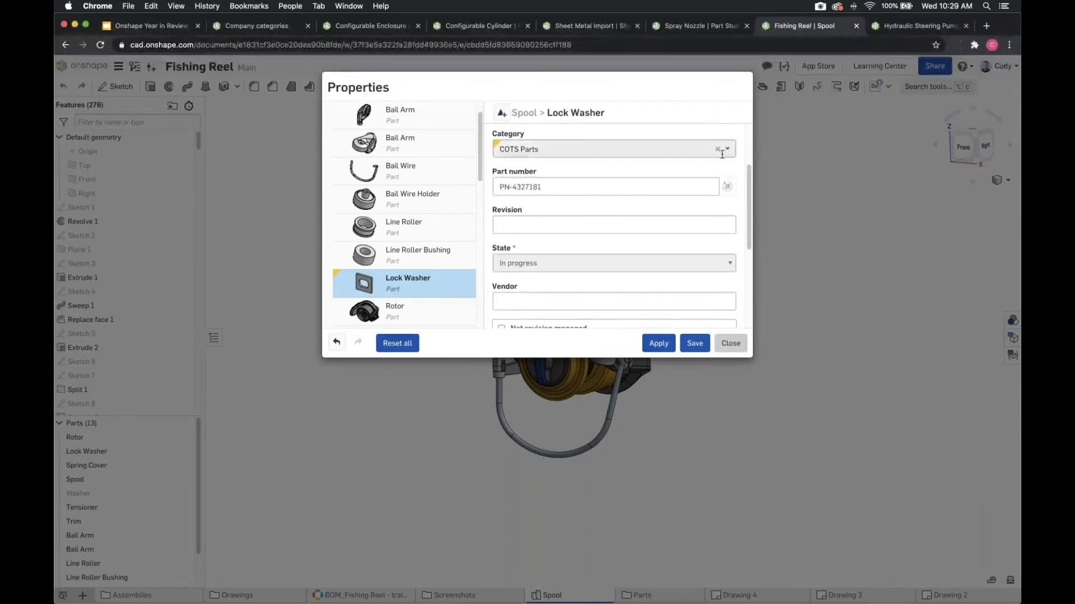
click(729, 148)
click(515, 187)
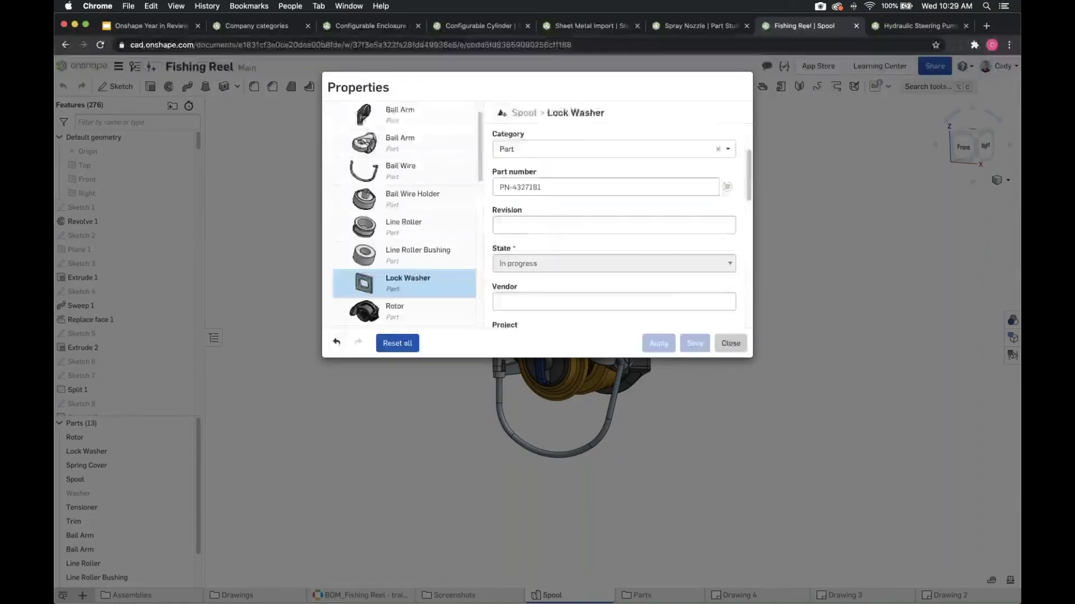
- Scroll through the Lock Washer's custom property fields
drag(748, 184, 754, 271)
scroll(753, 272, down, 3)
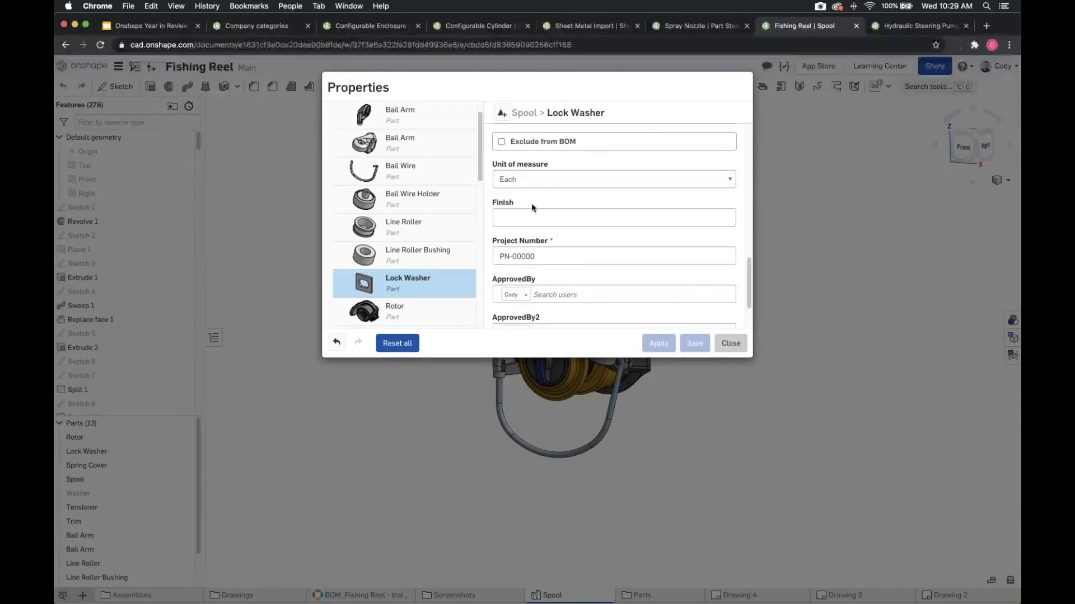
scroll(752, 265, down, 2)
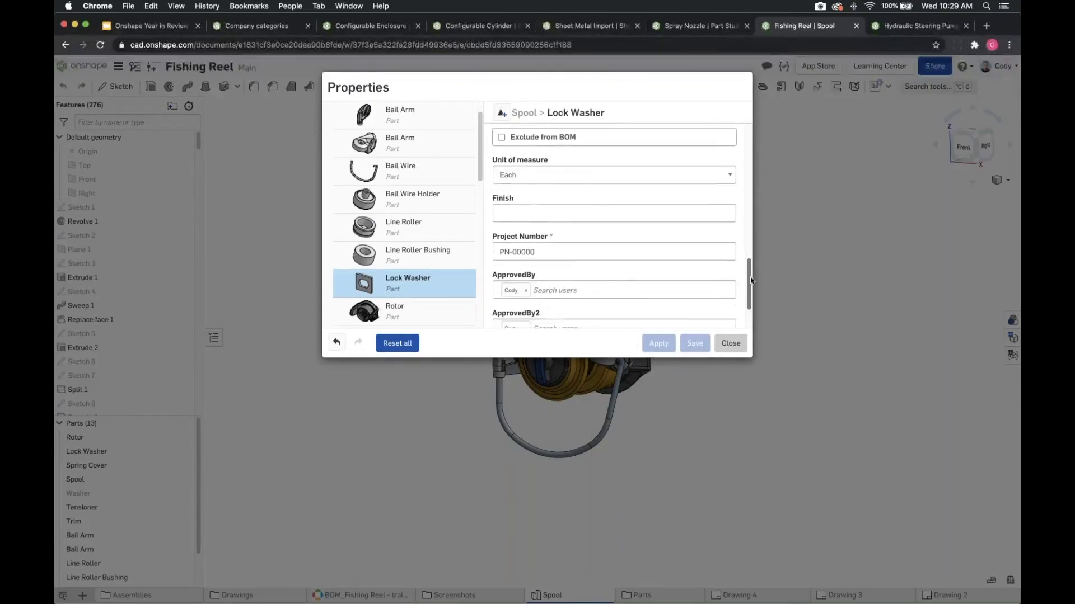
scroll(753, 272, up, 3)
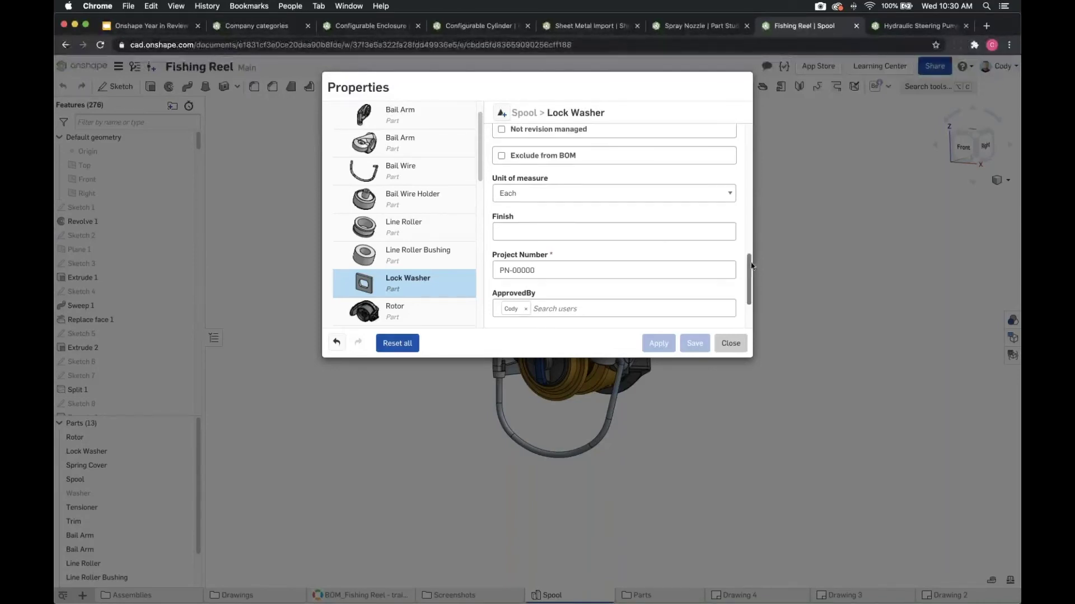
drag(751, 263, 748, 147)
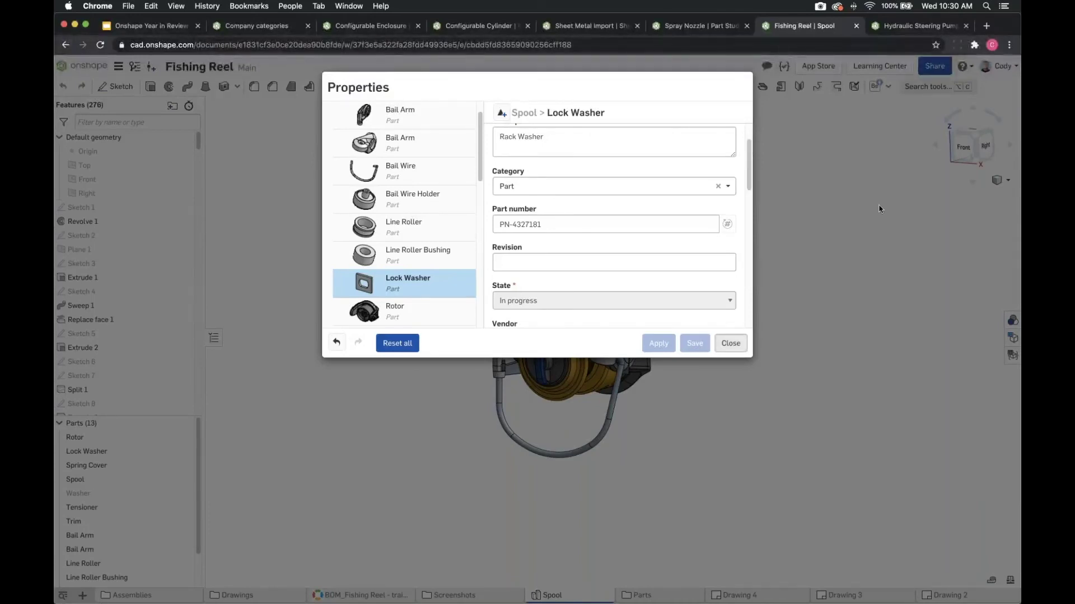
- Close Properties without saving and go to company settings from the account menu
key(Escape)
click(1000, 66)
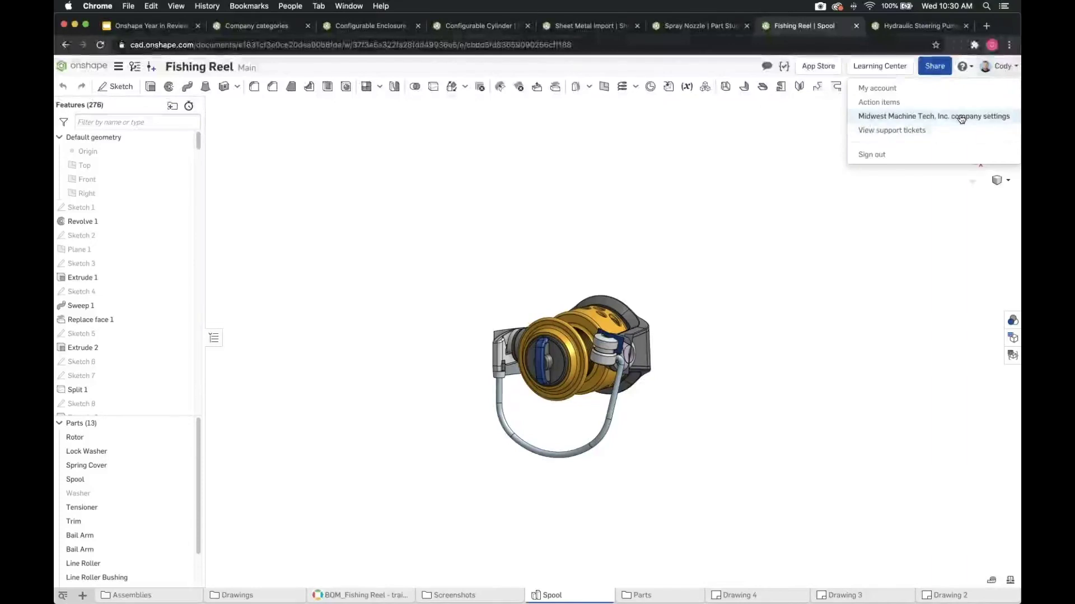
click(961, 116)
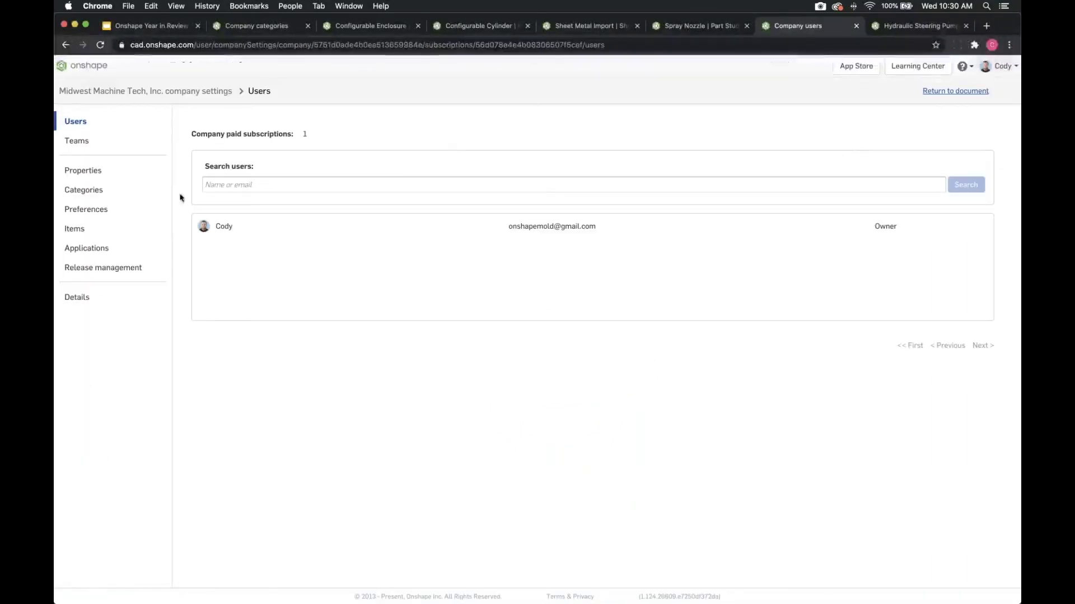
- Create a new company category applying to Part, Assembly and Drawing
click(84, 190)
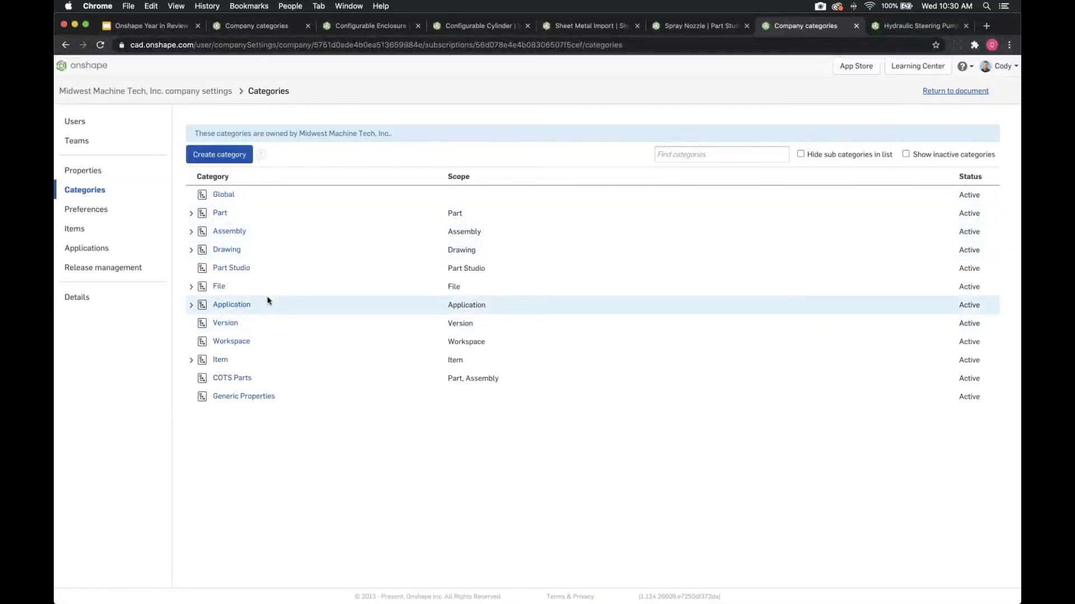
click(229, 158)
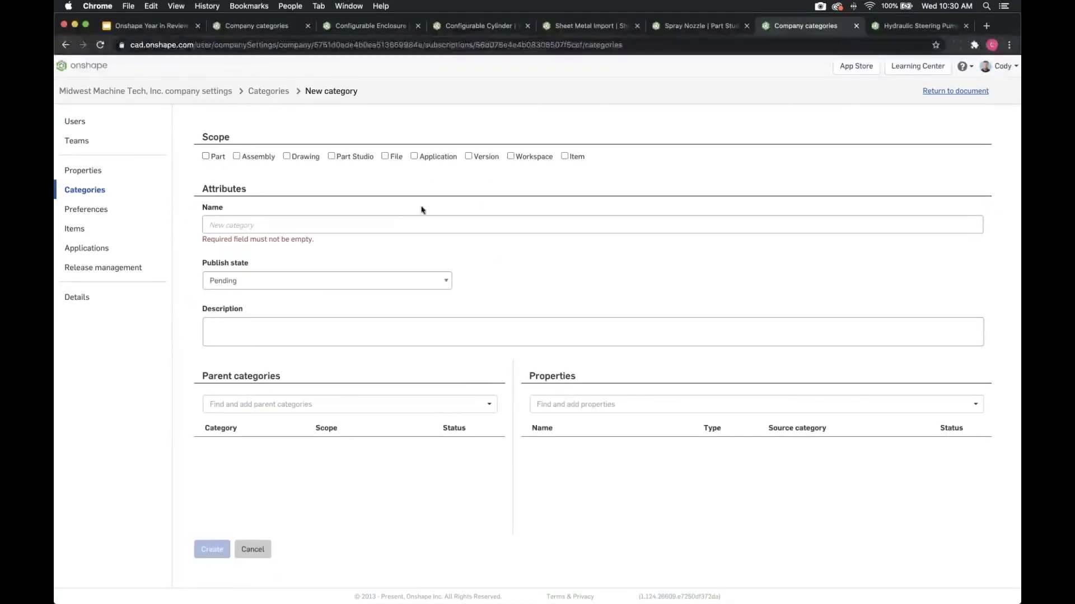
click(222, 159)
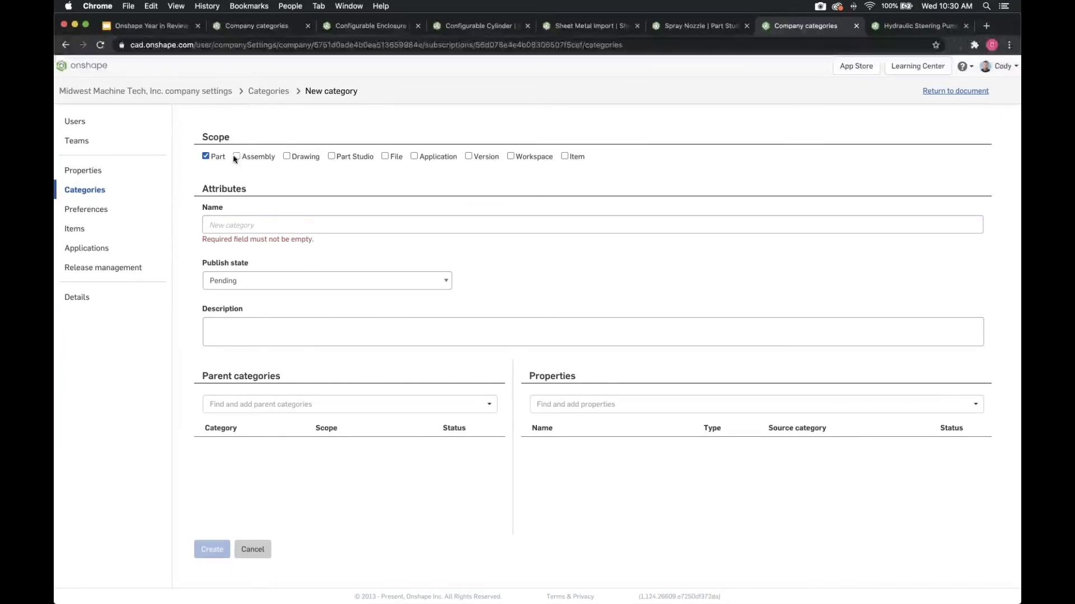
click(237, 156)
click(287, 156)
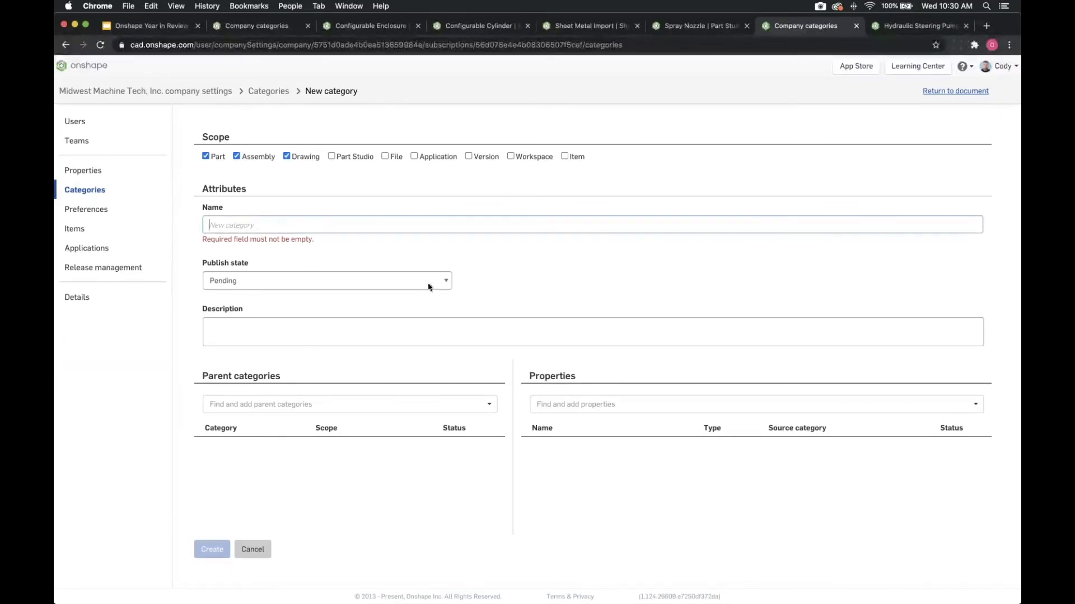
- Add the Classification and Vendor properties to the new category
click(379, 409)
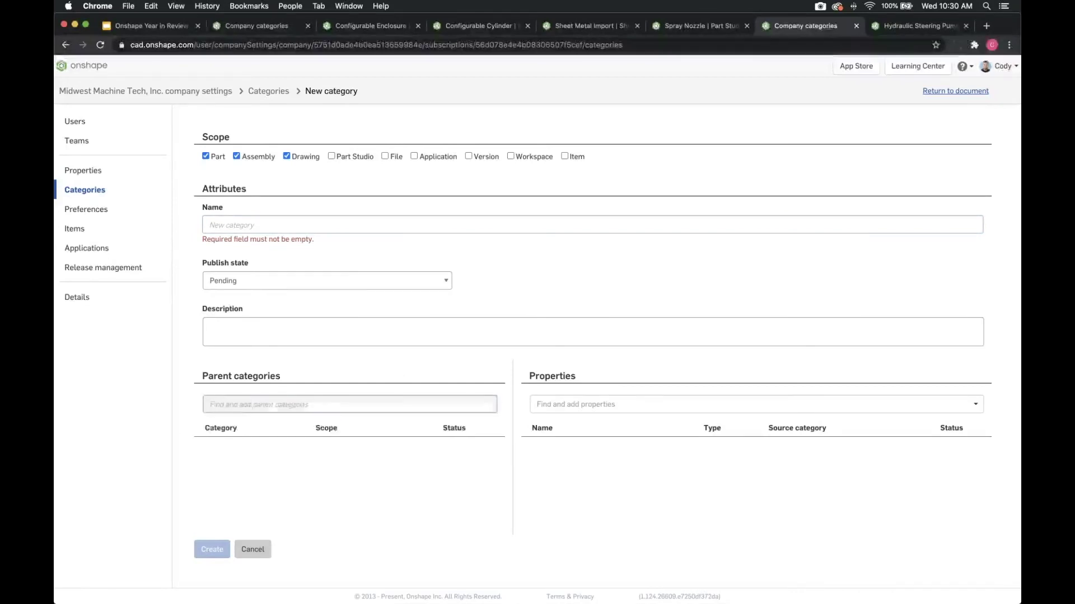
click(570, 407)
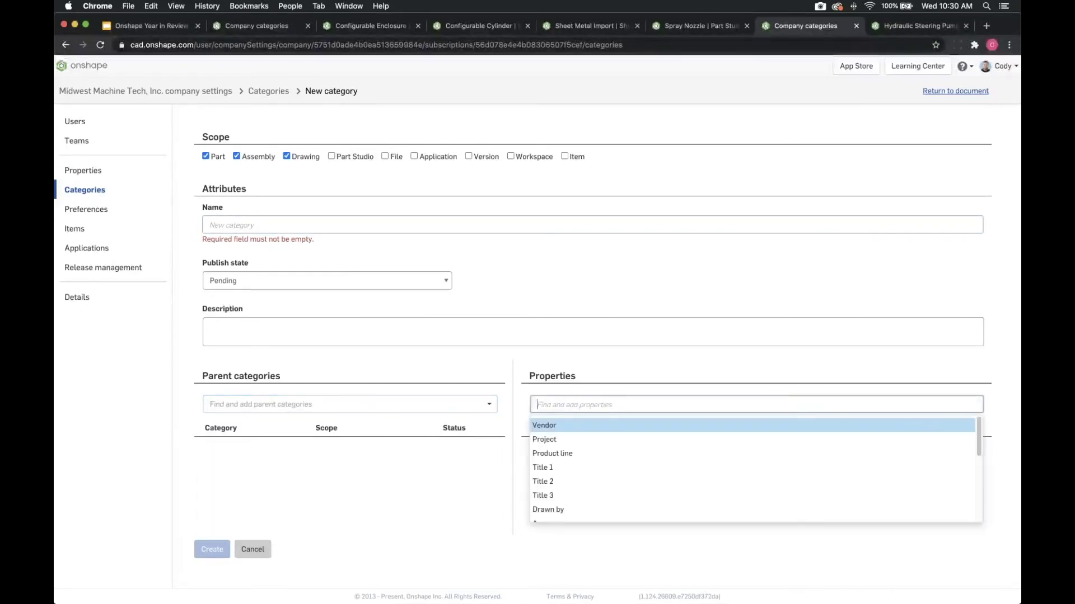
click(585, 404)
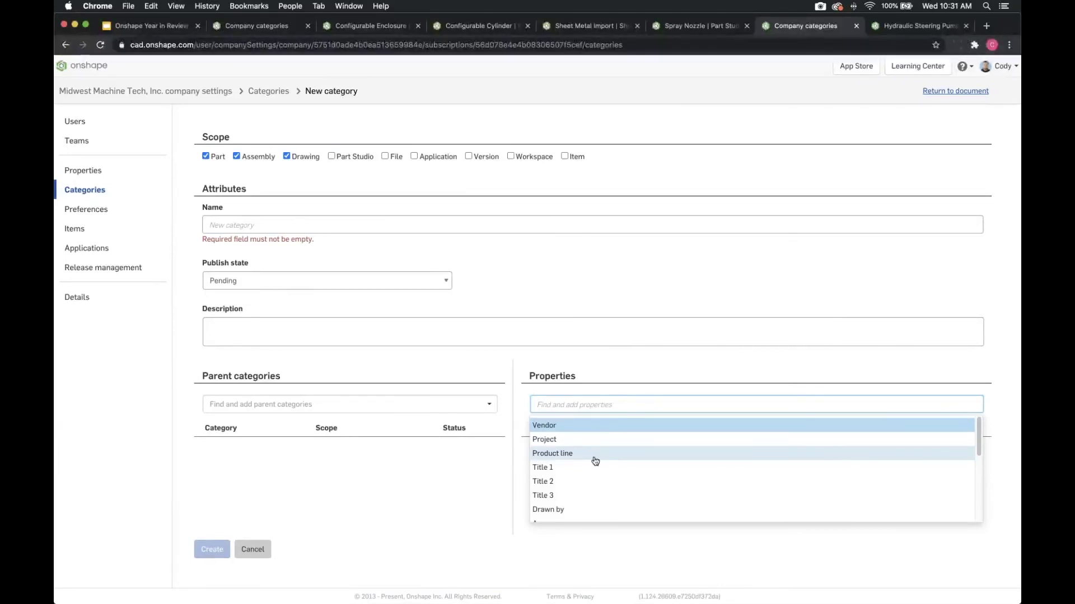
scroll(595, 461, down, 5)
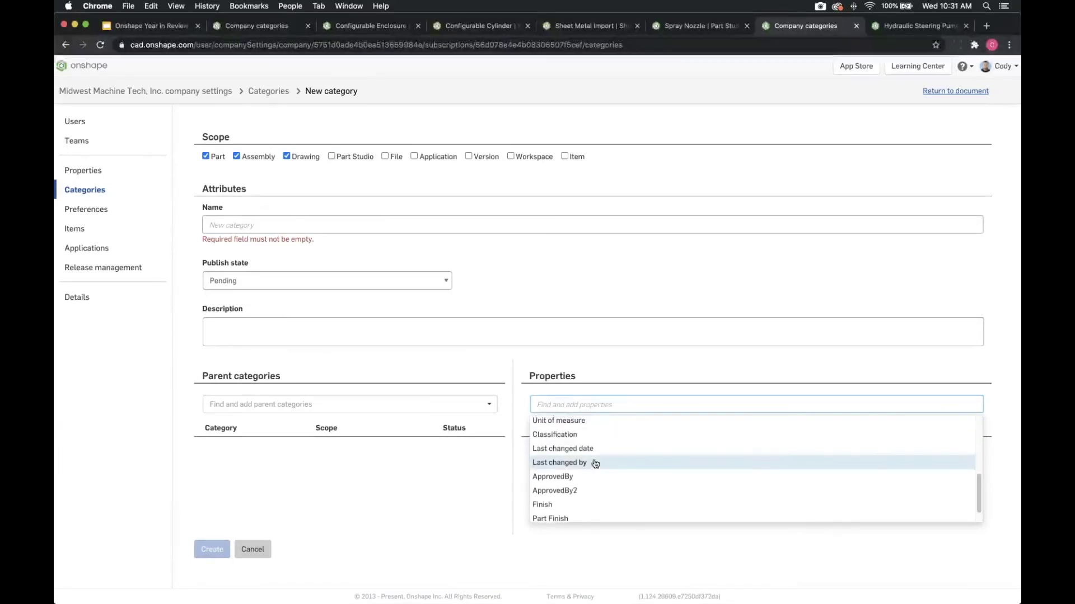
click(554, 434)
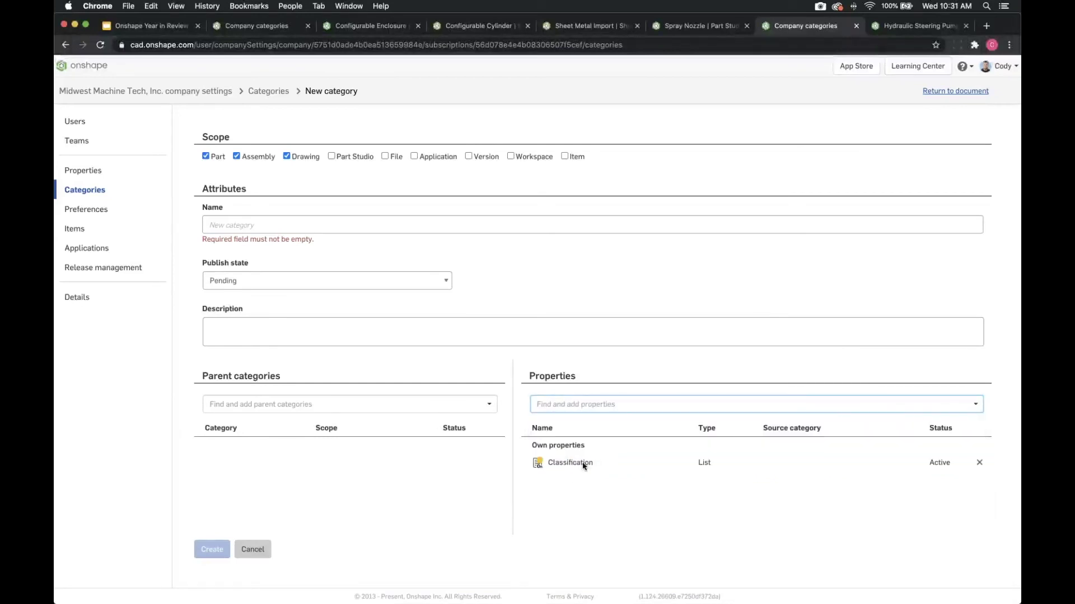
click(595, 405)
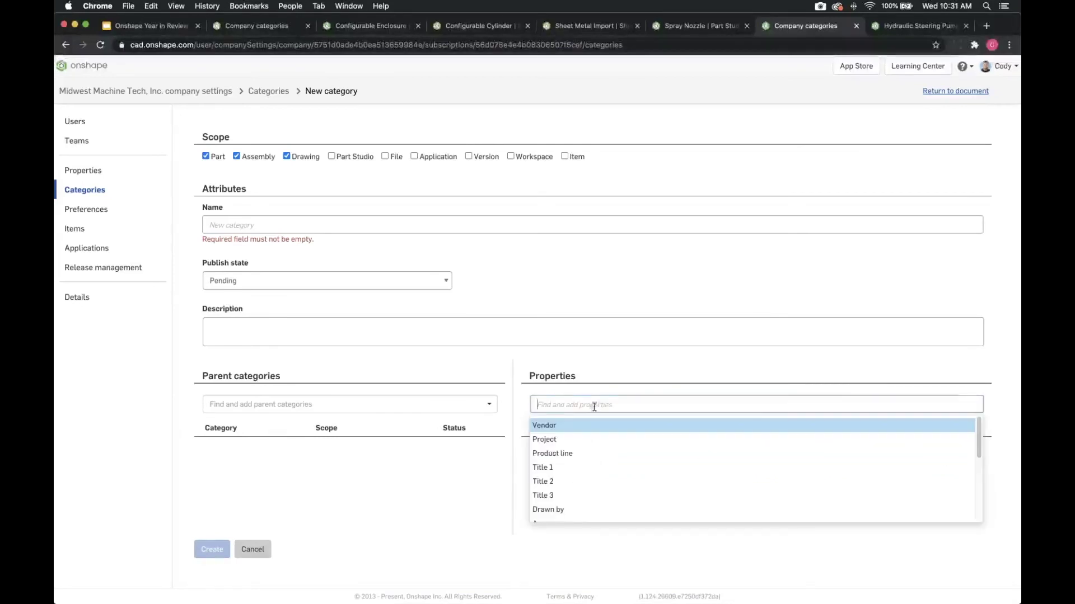
click(548, 422)
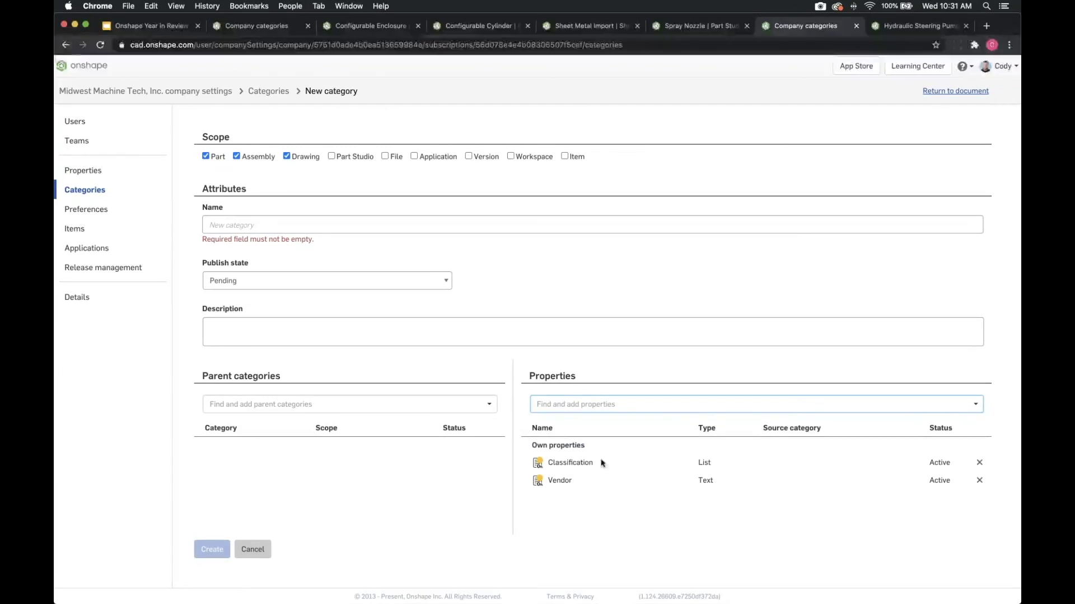
click(244, 223)
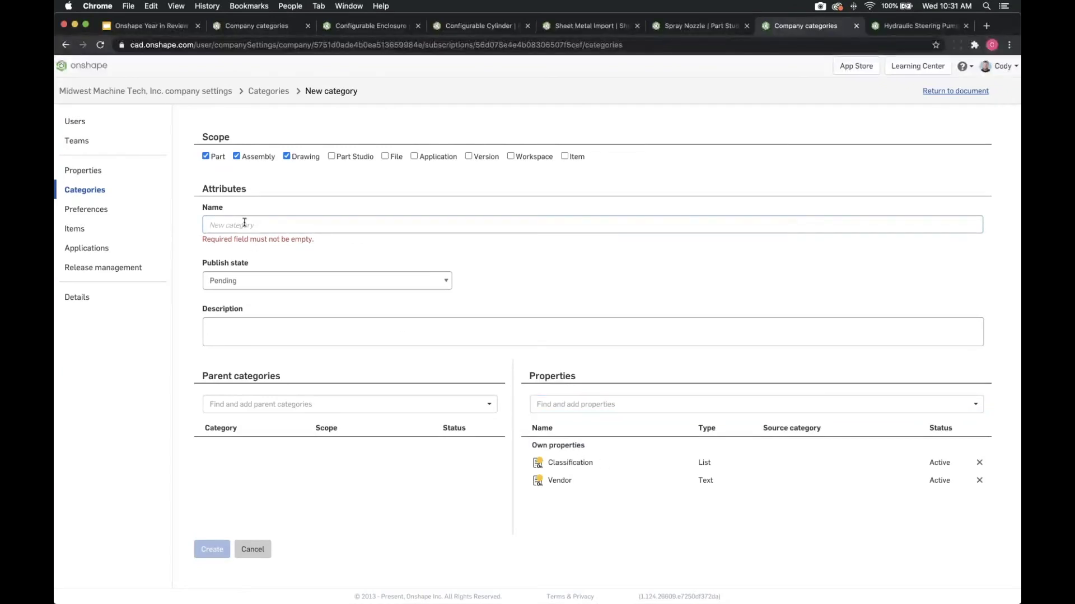
- Enter COTS in the New category form's Name field
text(COTS)
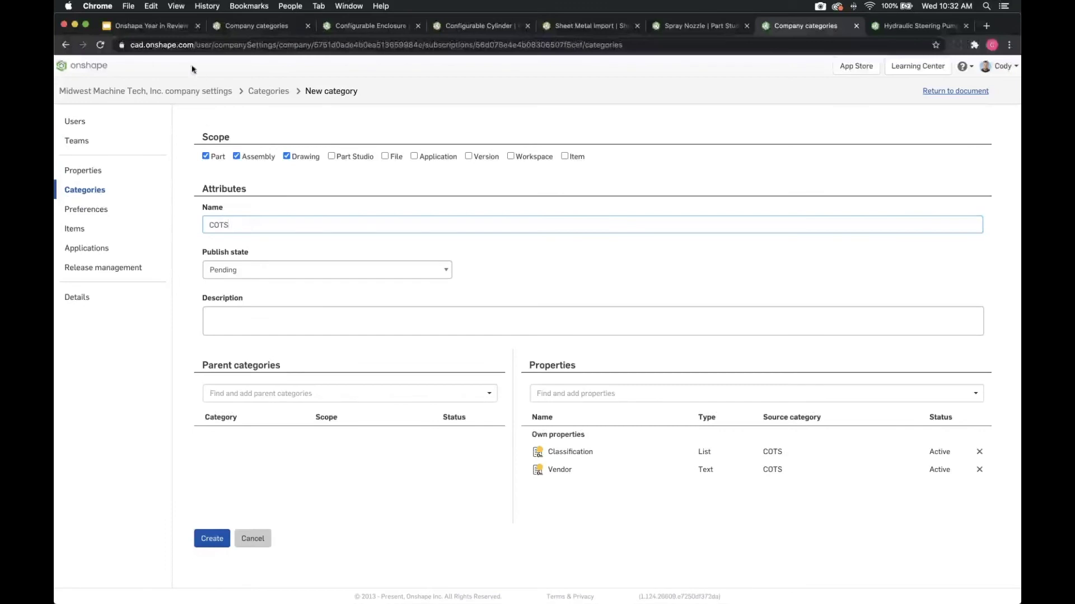
- Show slide 8 'More' of the Onshape Year in Review deck
click(155, 26)
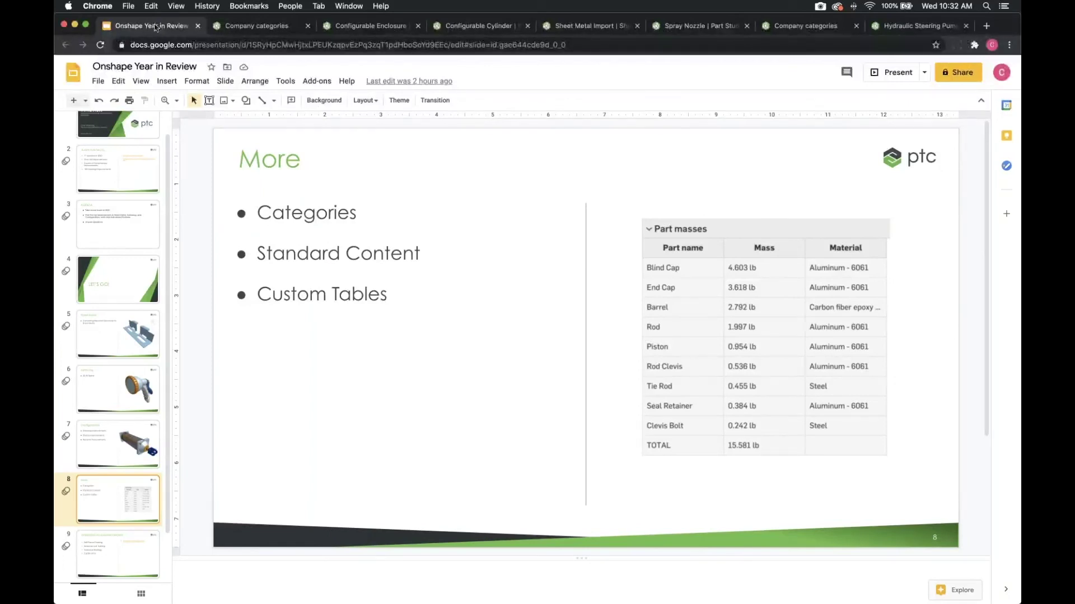
- In the Hydraulic Steering Pump document, choose an ANSI B17.1 parallel key from Standard content
click(908, 27)
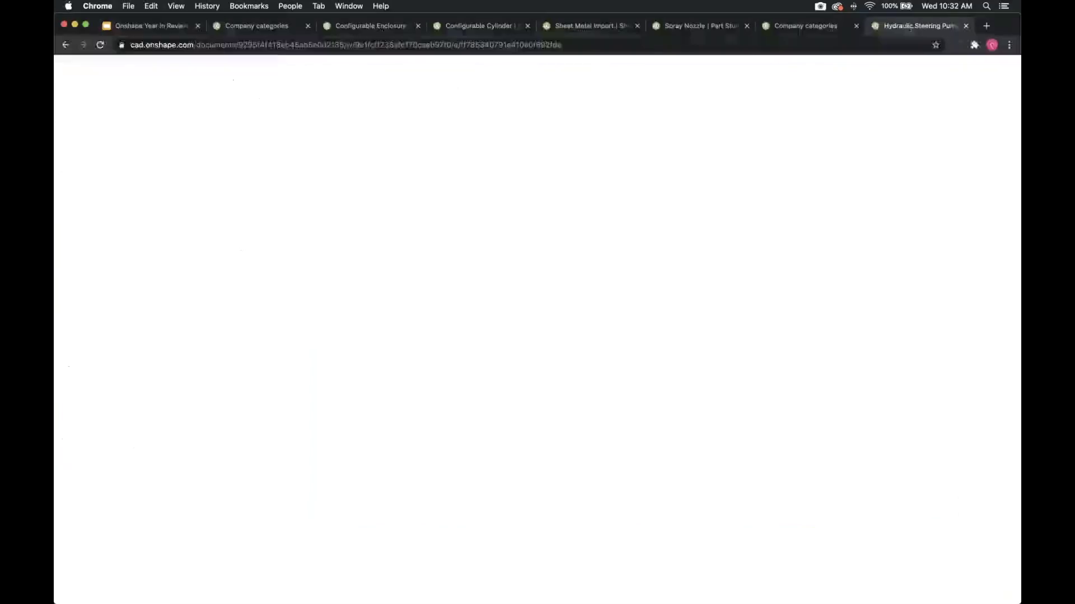
right_drag(482, 146, 496, 168)
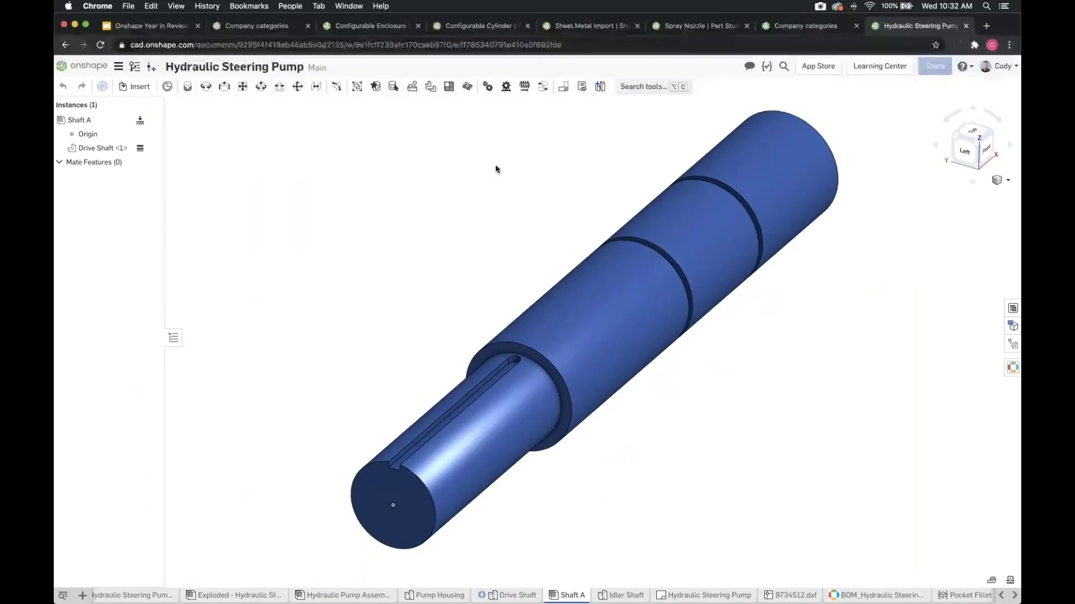
scroll(446, 172, down, 1)
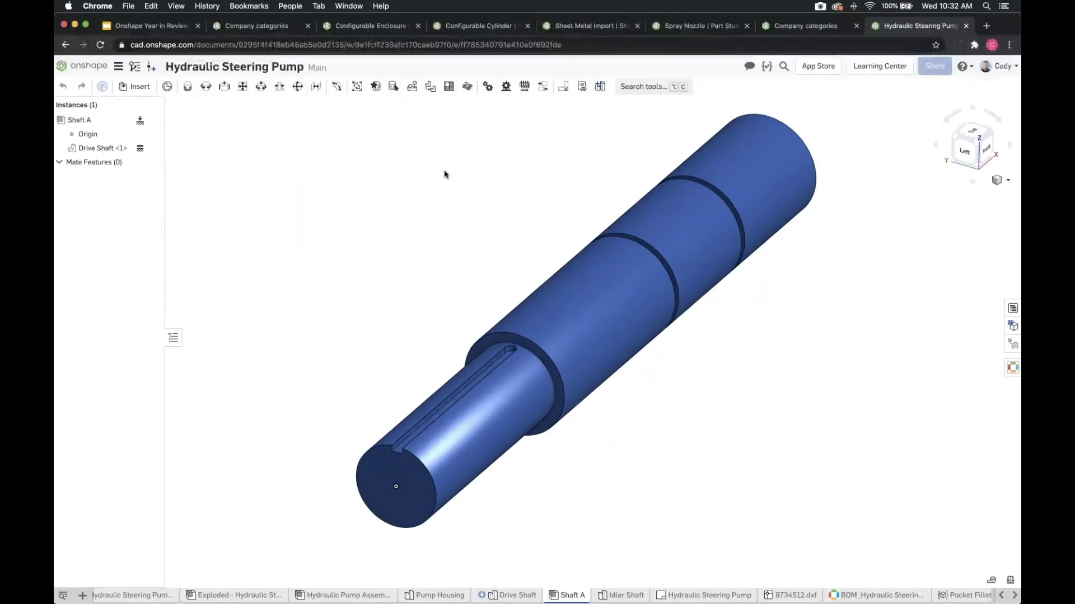
click(134, 87)
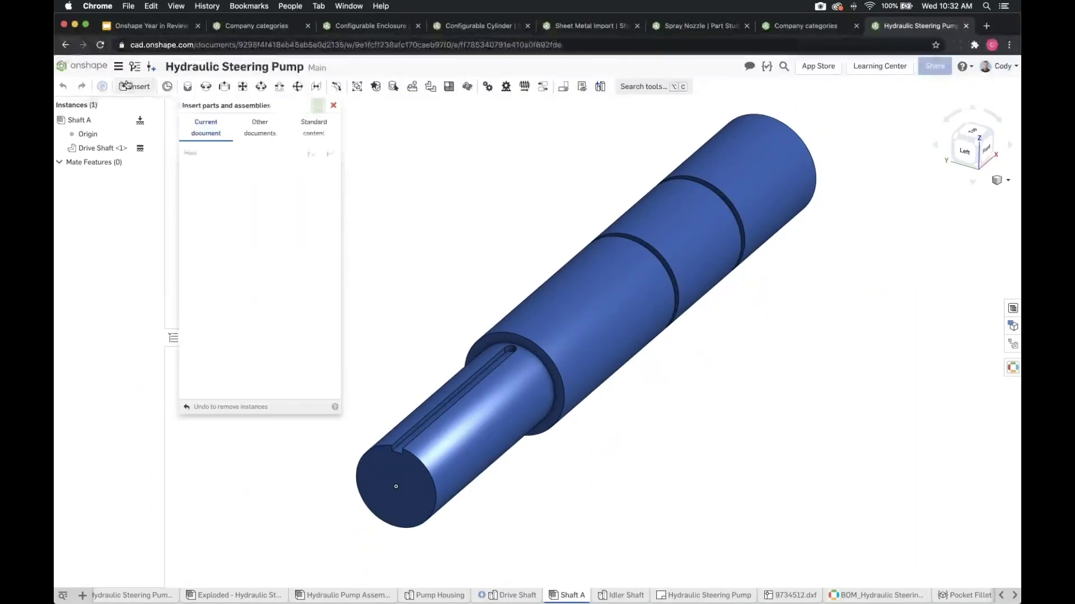
click(313, 128)
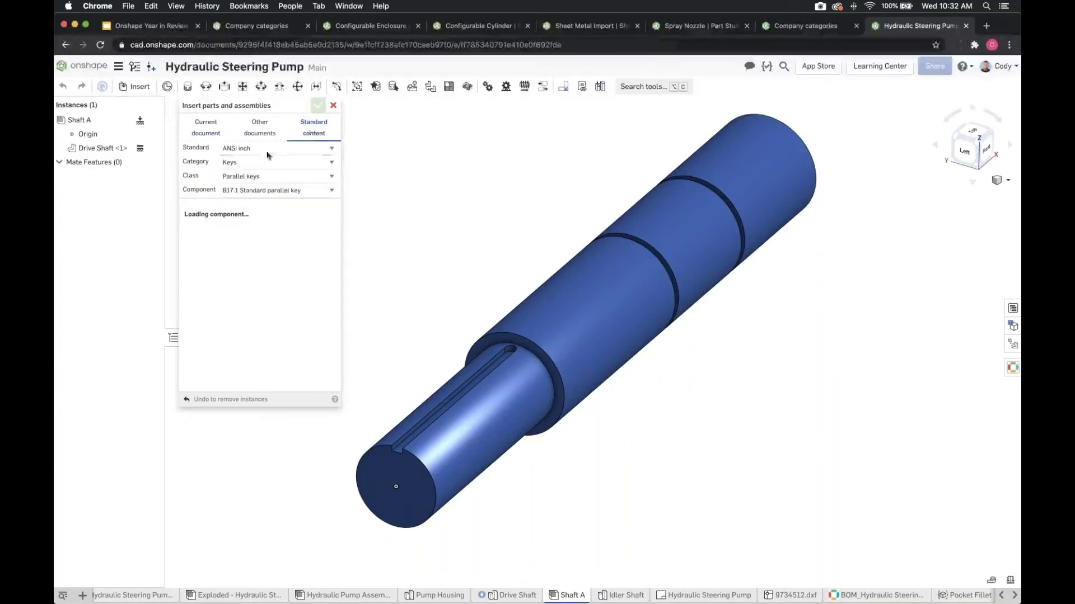
click(239, 165)
click(239, 165)
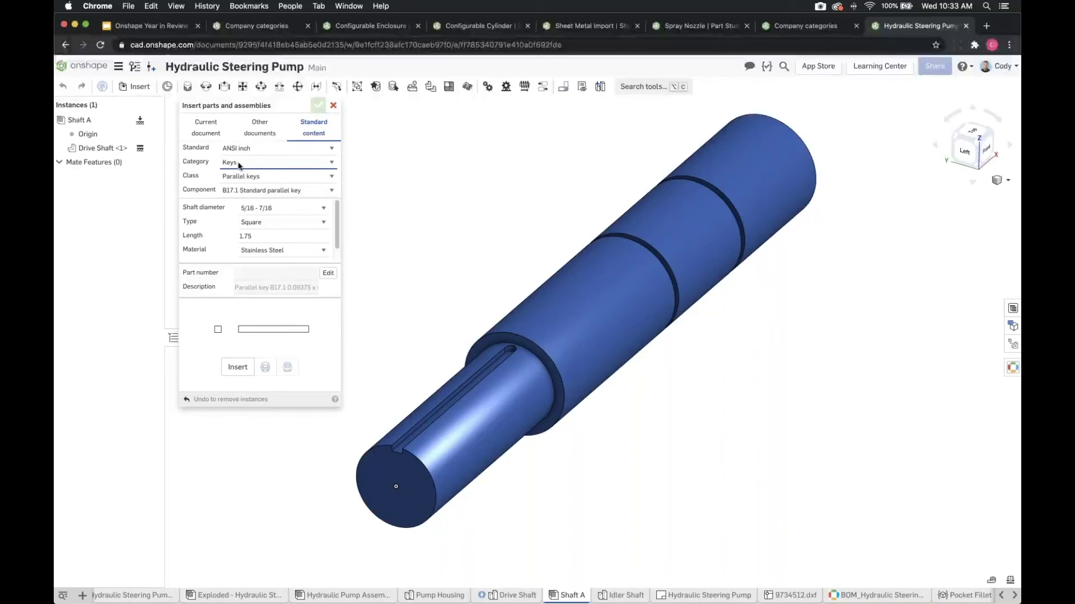
click(241, 177)
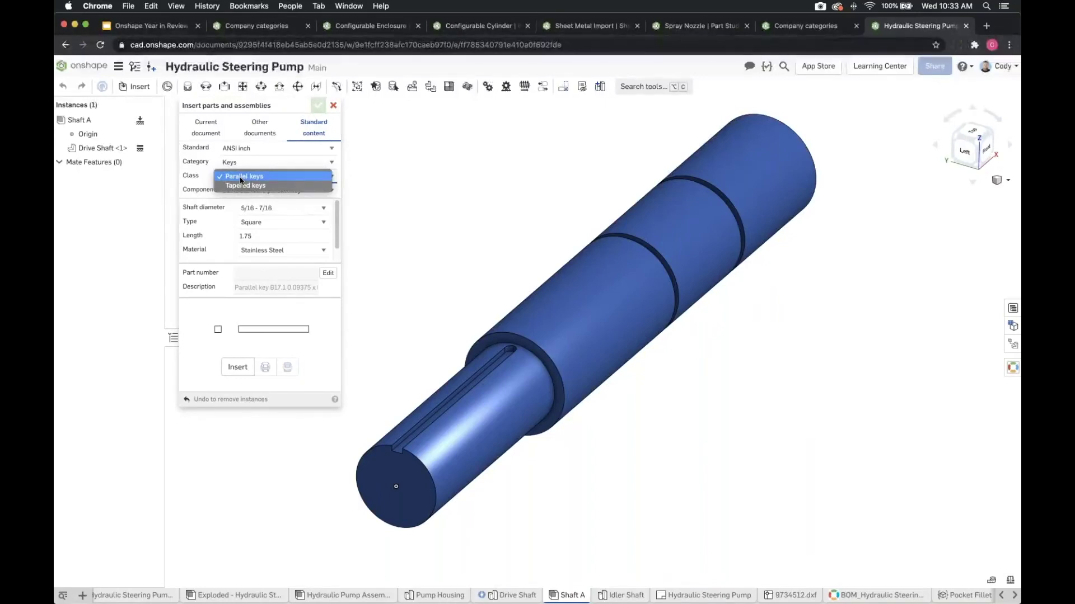
click(245, 157)
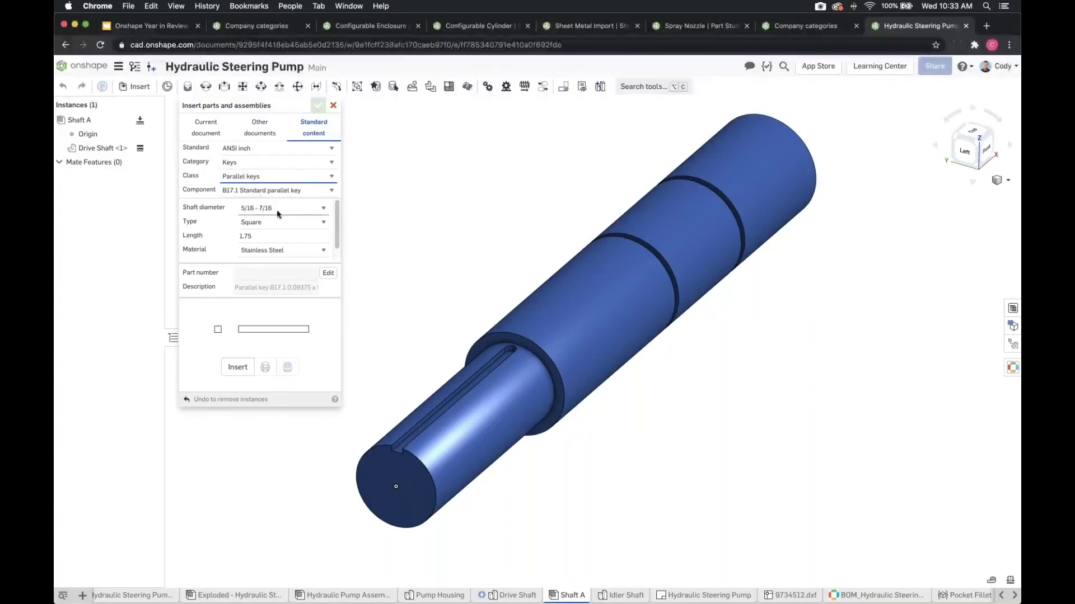
- Set the key length to 1.75, insert it and fasten it into Shaft A's keyway
click(245, 236)
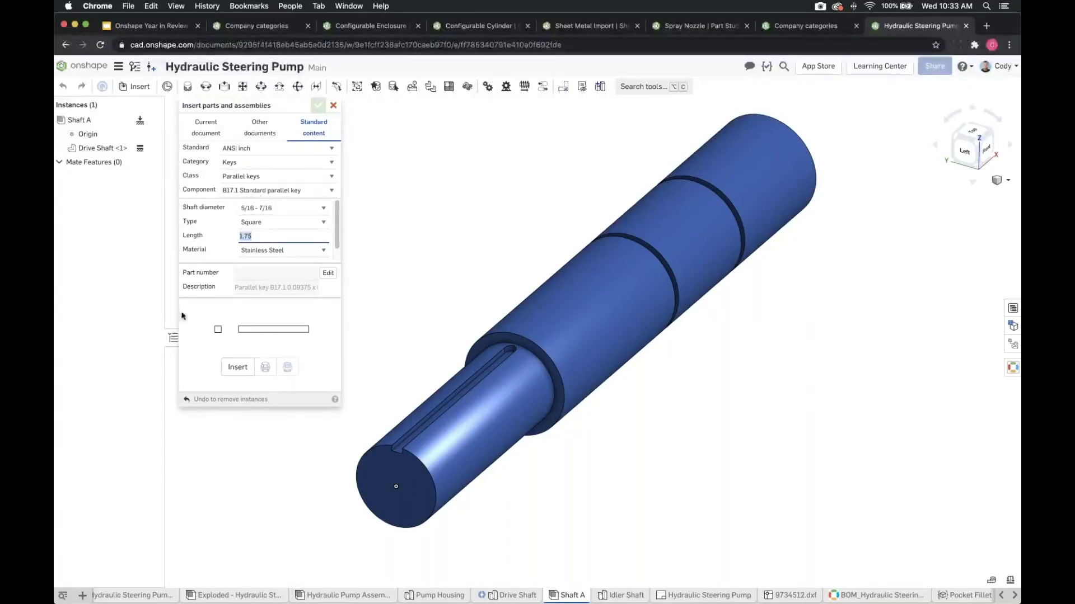
click(213, 241)
scroll(485, 221, up, 2)
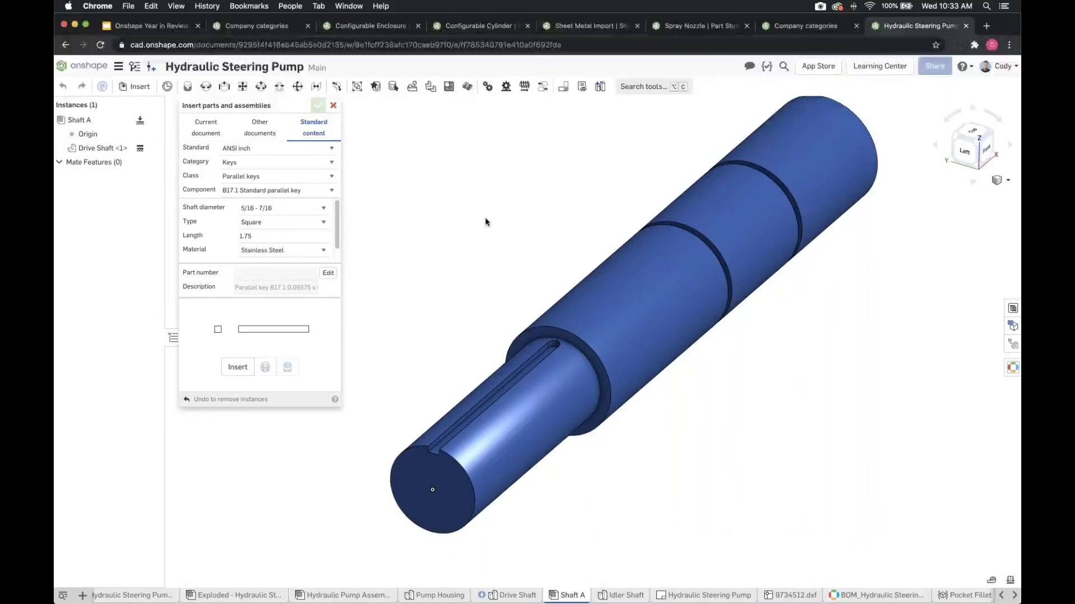
click(240, 368)
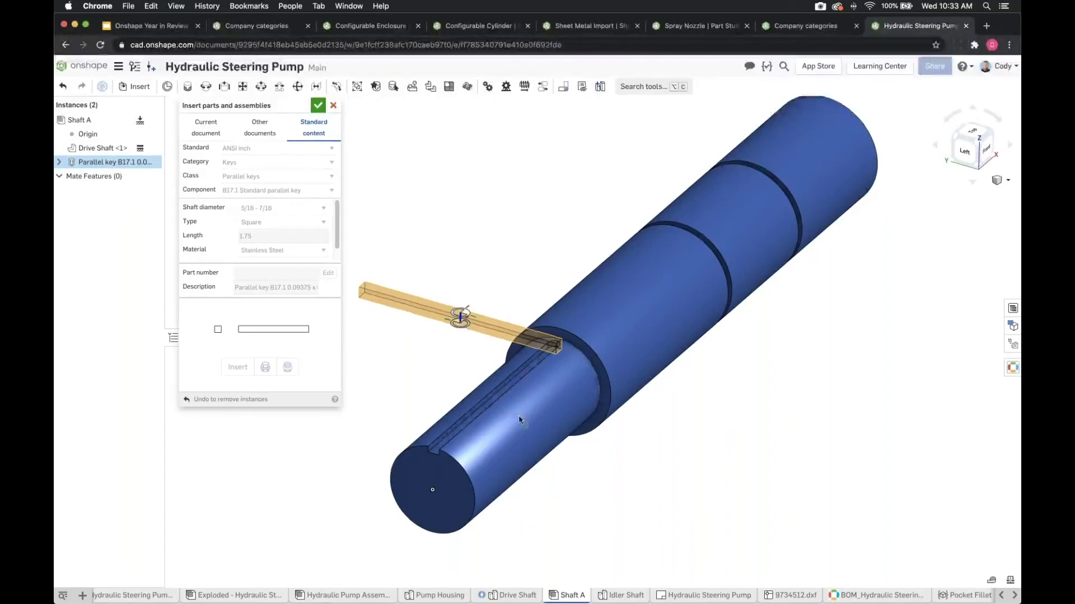
scroll(471, 424, up, 2)
scroll(476, 414, up, 5)
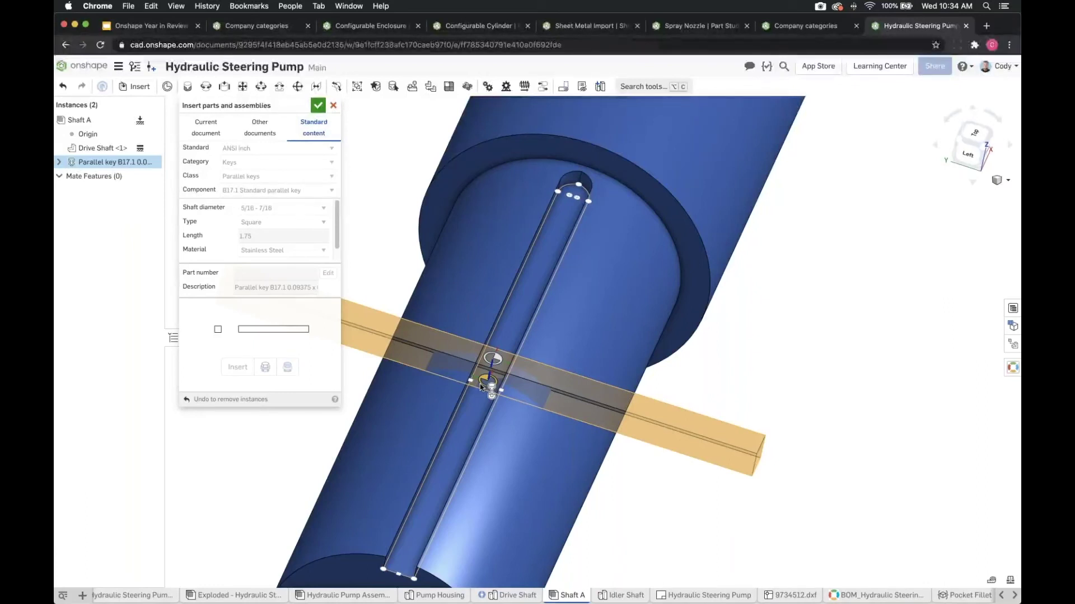
click(479, 384)
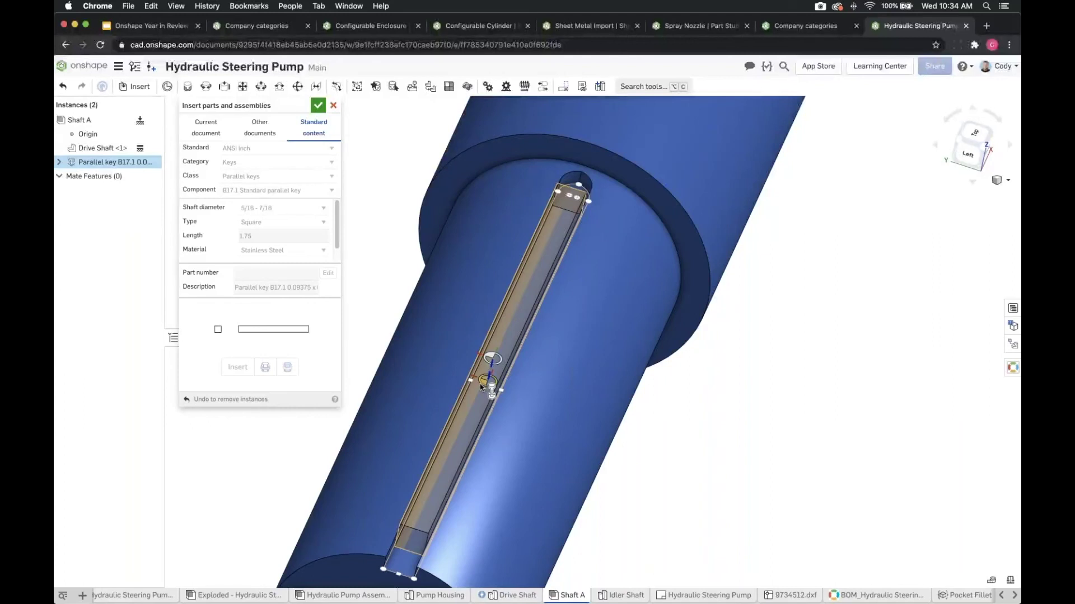
click(479, 384)
- Close the Insert parts dialog and zoom to fit Shaft A with its seated key
scroll(499, 372, down, 5)
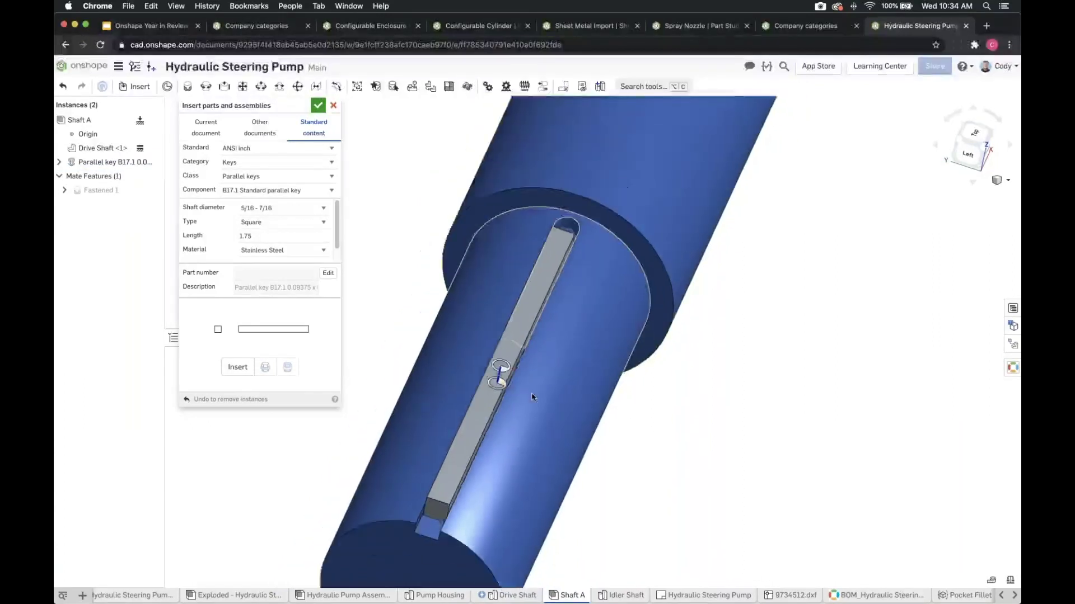
right_drag(511, 377, 417, 260)
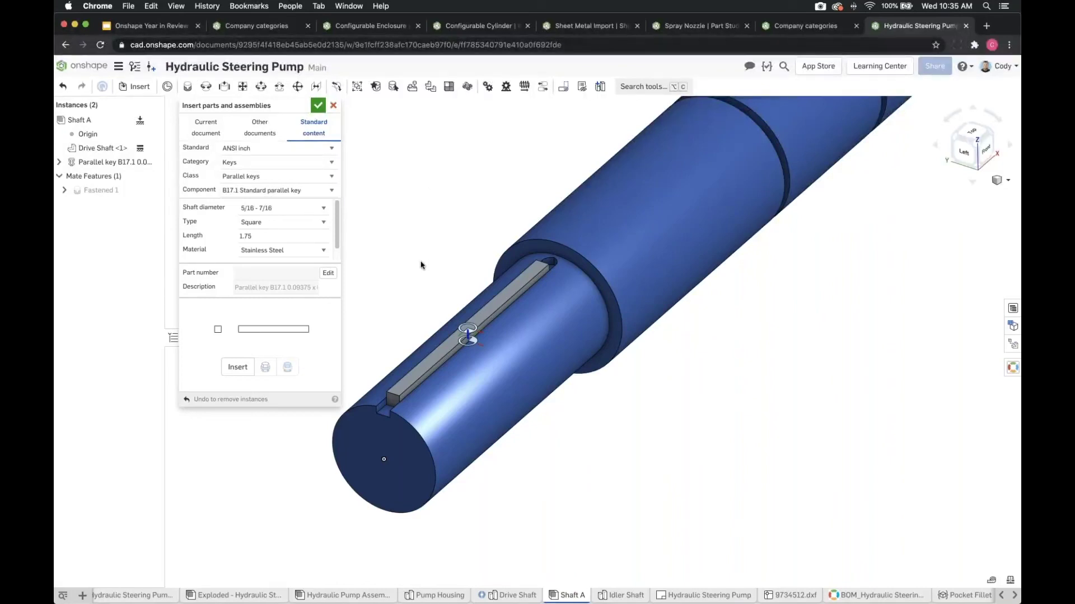
click(319, 106)
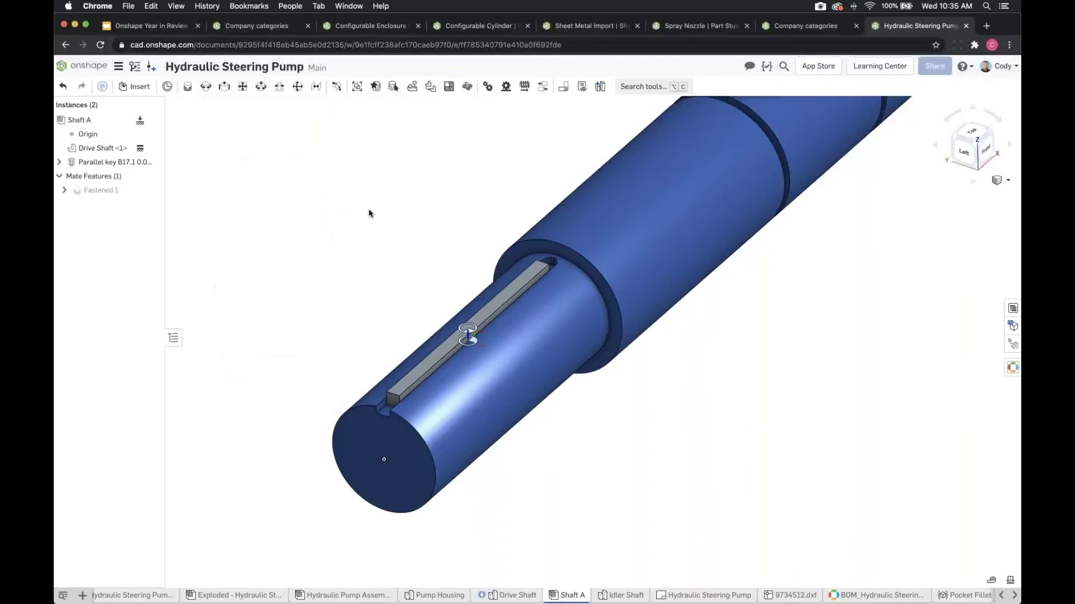
key(f)
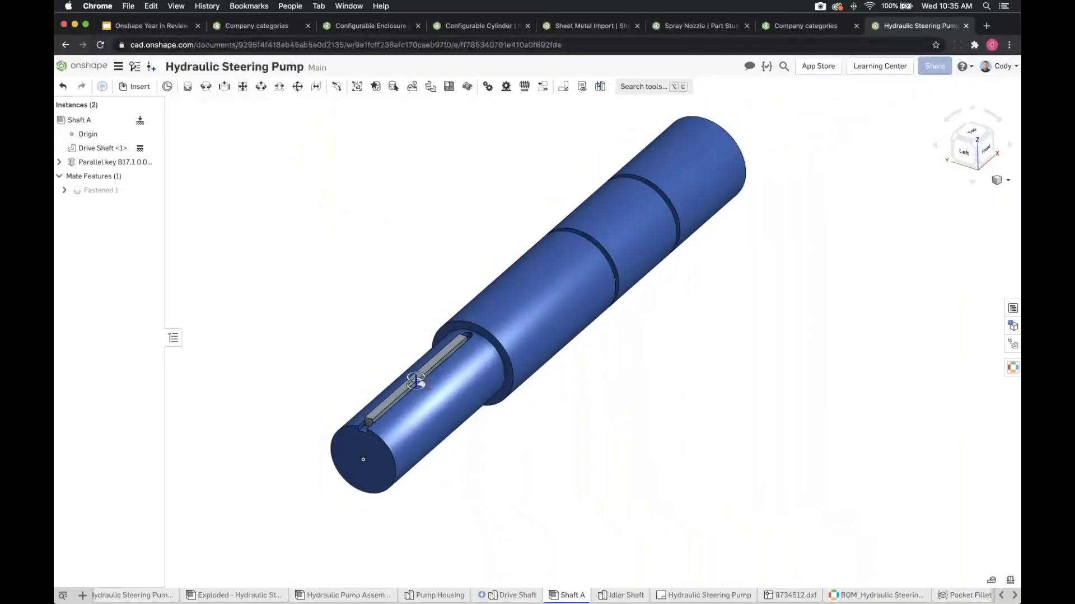
- Show slide 8 of the Year in Review deck, then switch to the Configurable Cylinder document
click(170, 29)
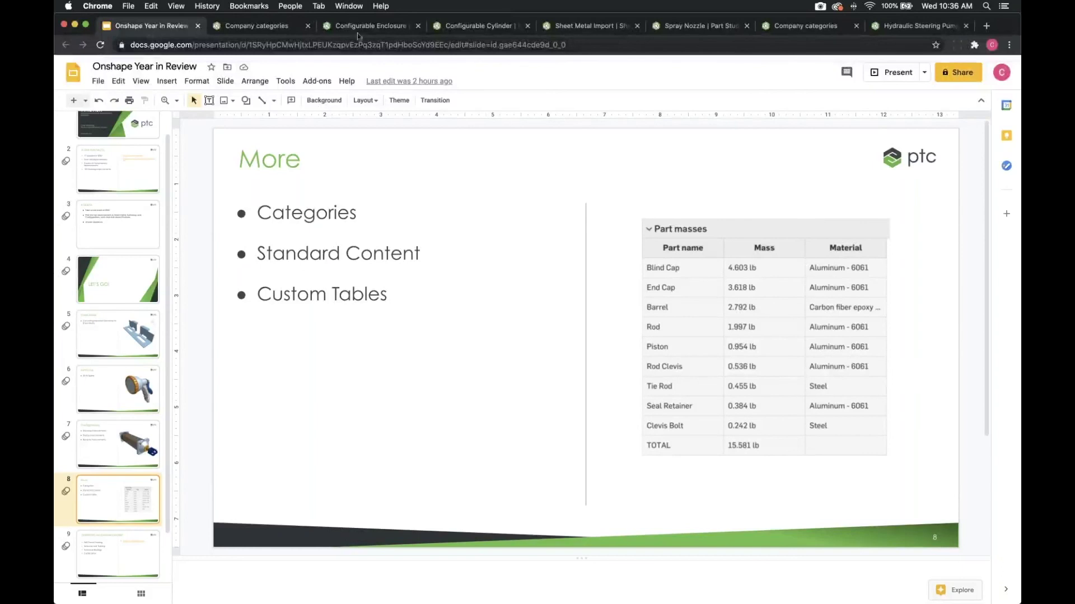
click(490, 28)
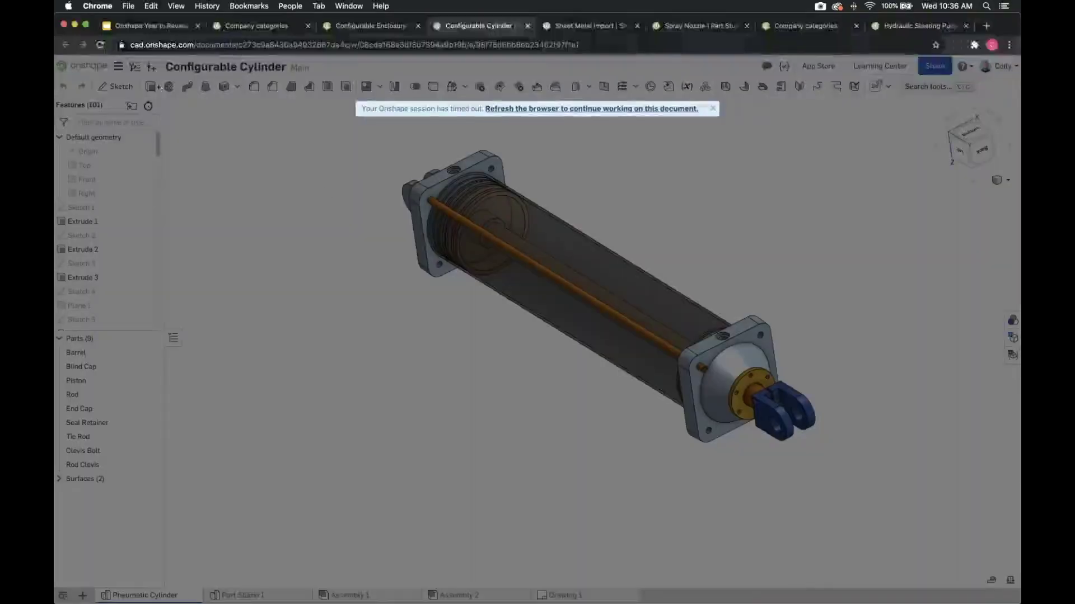
- Reload the timed-out Pneumatic Cylinder part studio and open its Custom tables panel
click(101, 45)
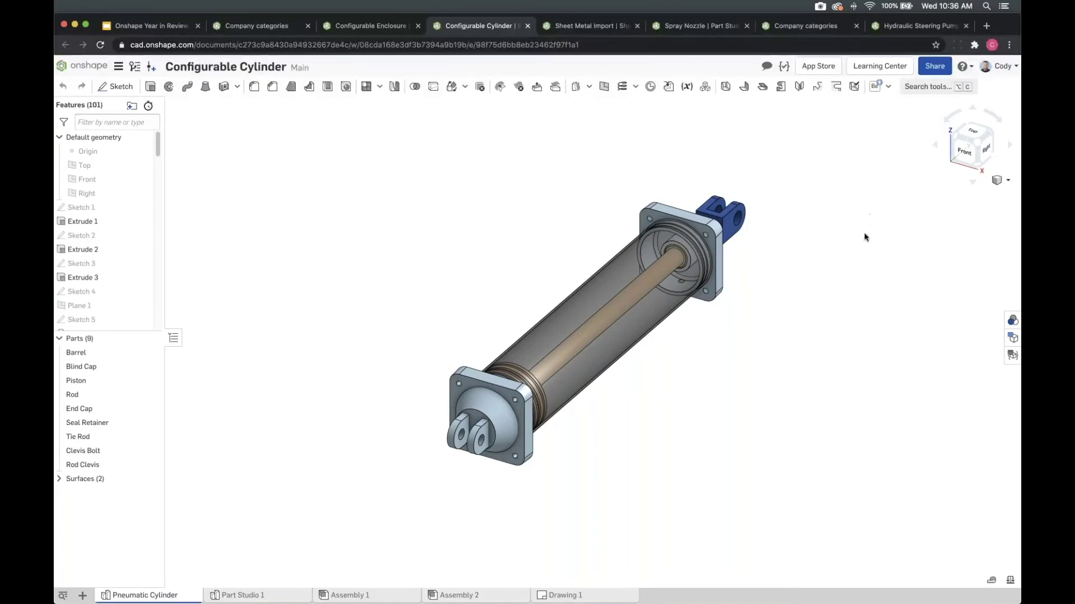
right_drag(806, 288, 839, 369)
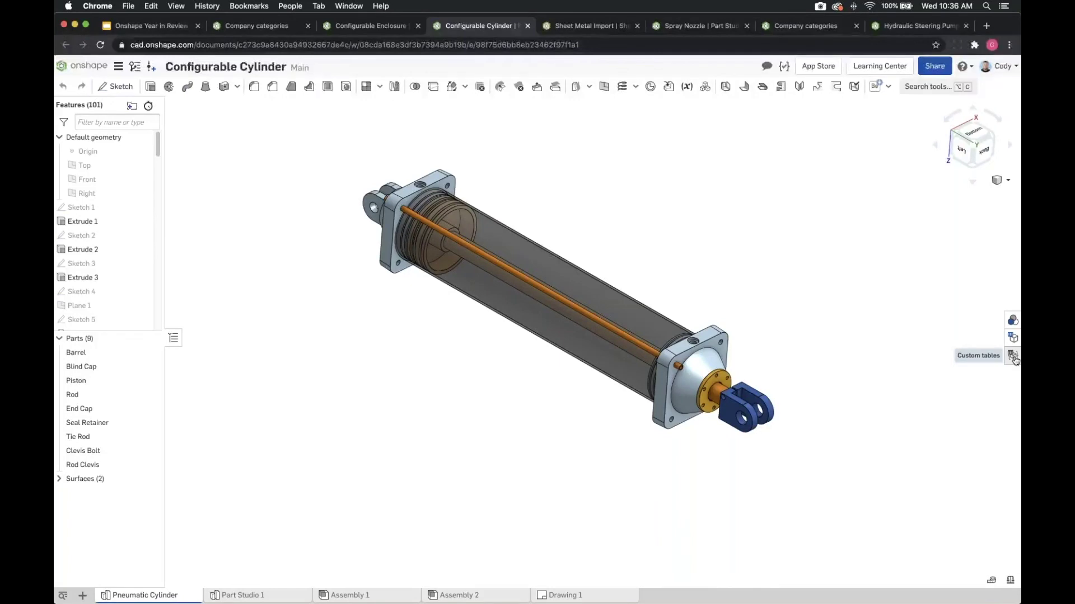
click(1013, 357)
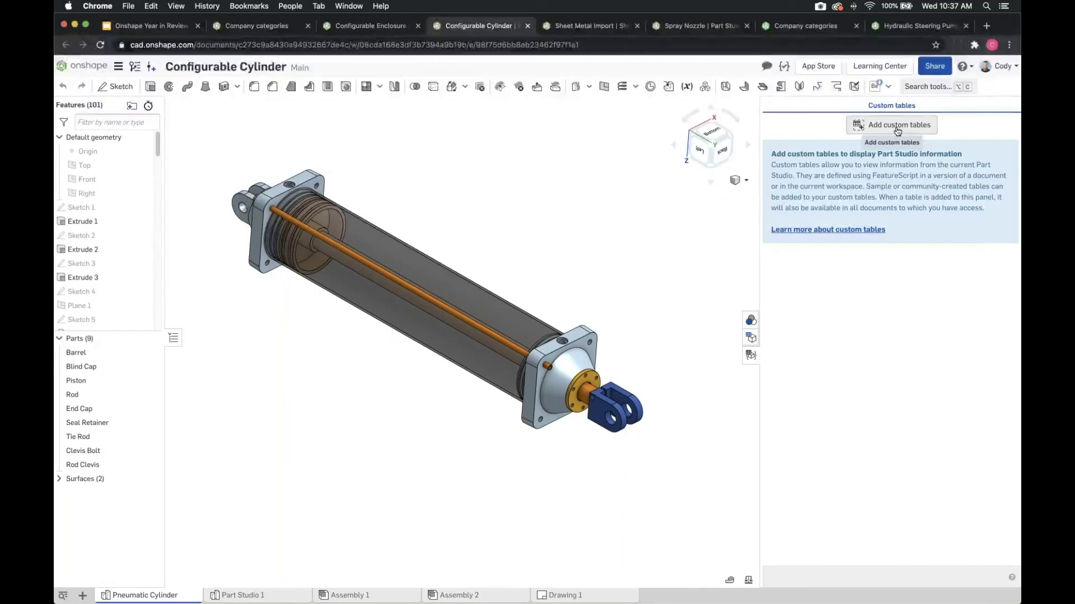
- Add the Part masses table from the FeatureScript Part Masses Table sample, totalling 15.581 lb
click(897, 125)
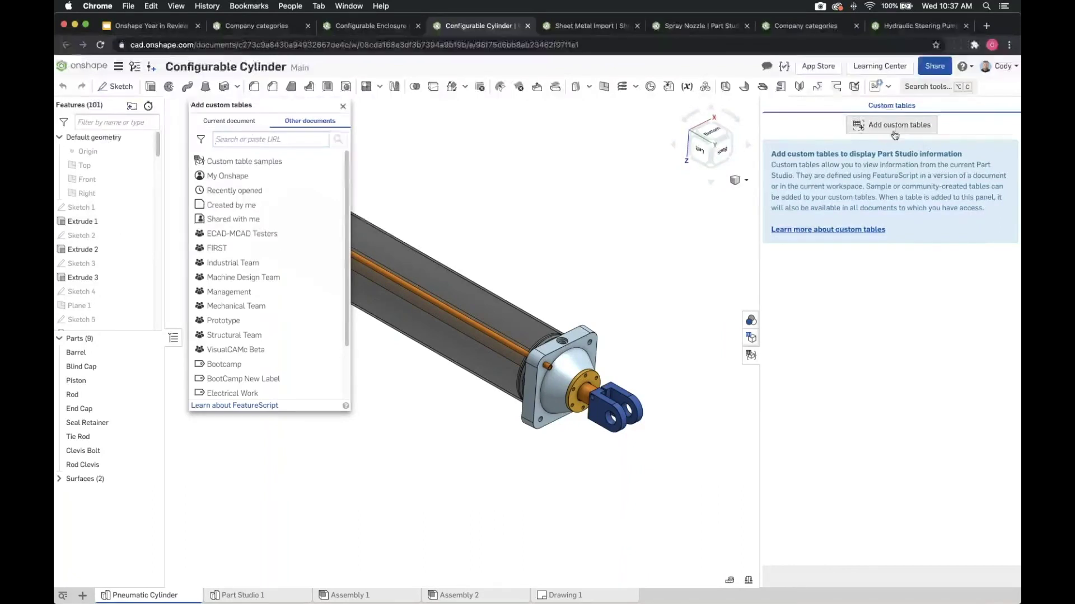
click(243, 165)
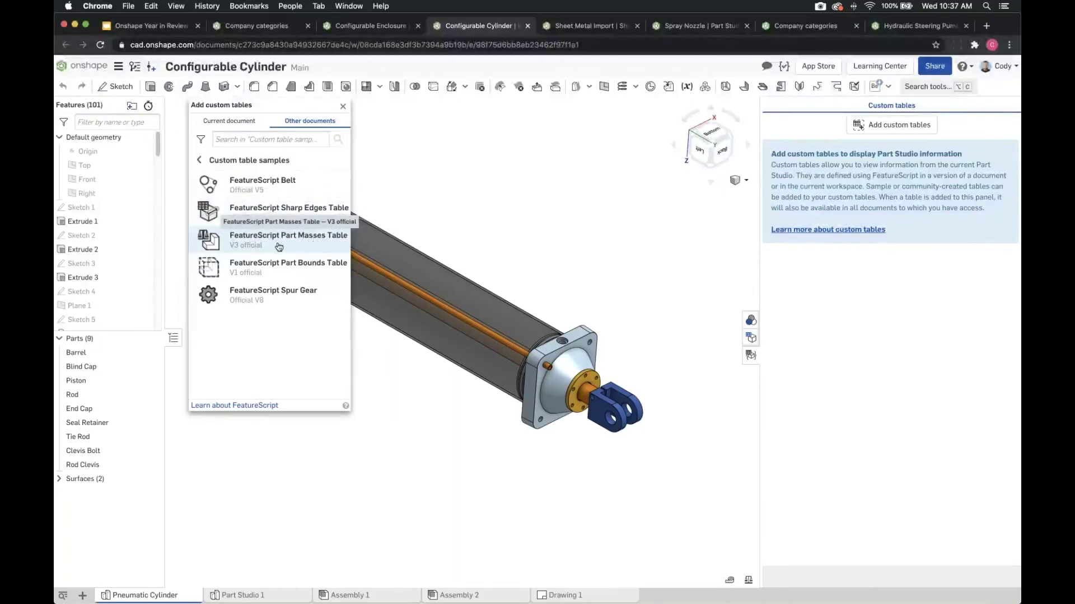
click(247, 245)
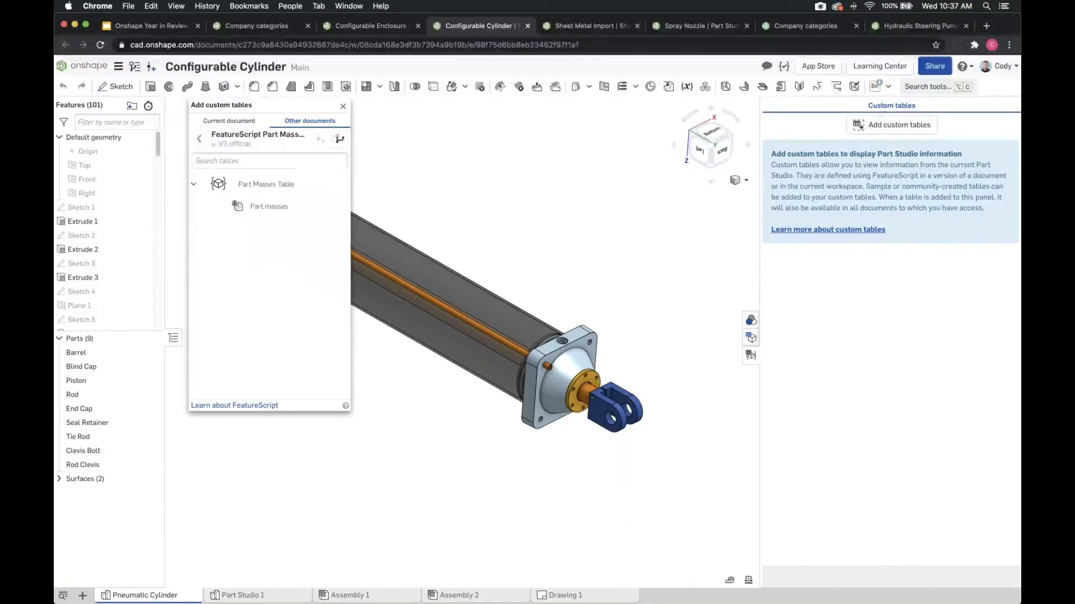
click(257, 209)
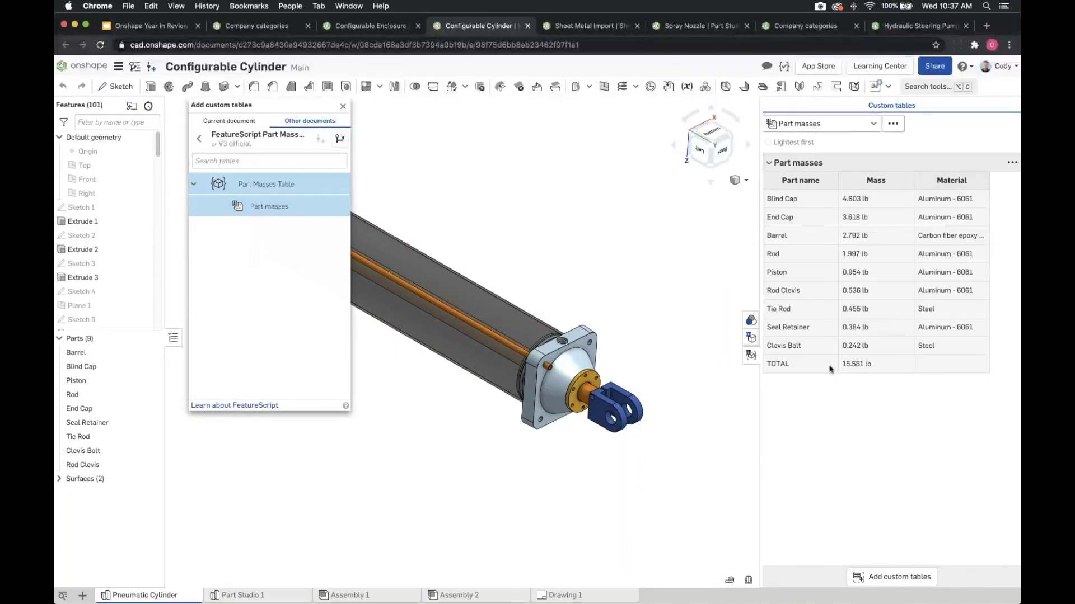
- Review the 15.581 lb total, close the Add custom tables dialog, and fit the cylinder
click(853, 368)
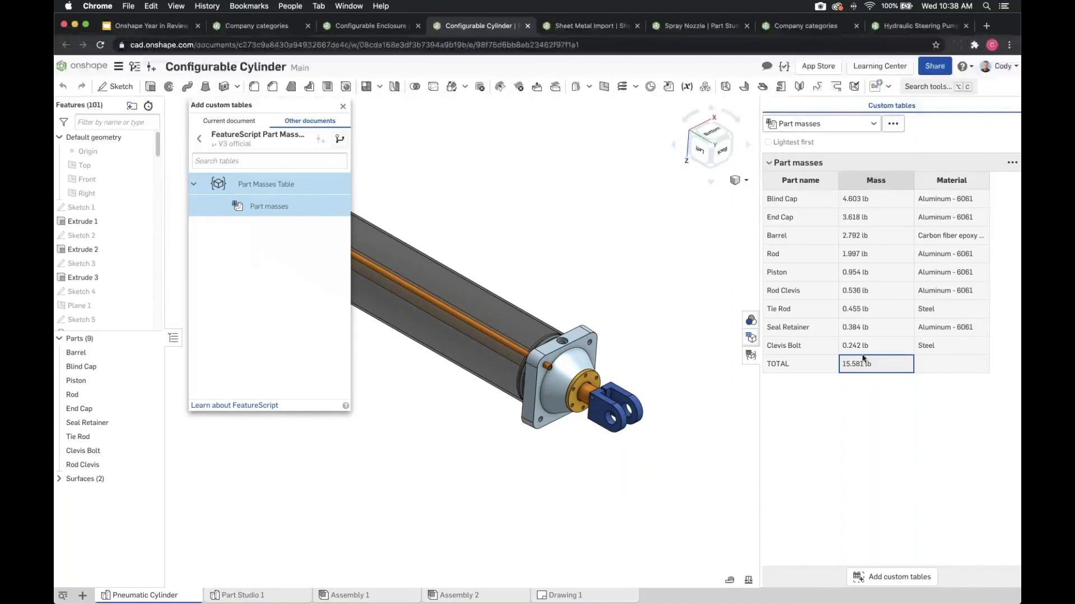
click(896, 125)
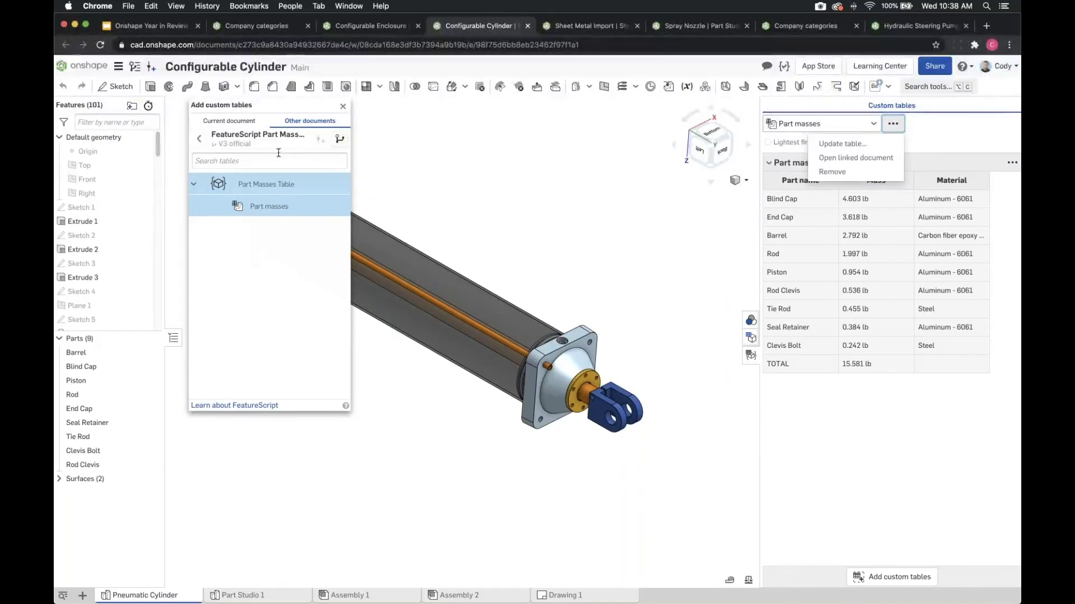
click(246, 242)
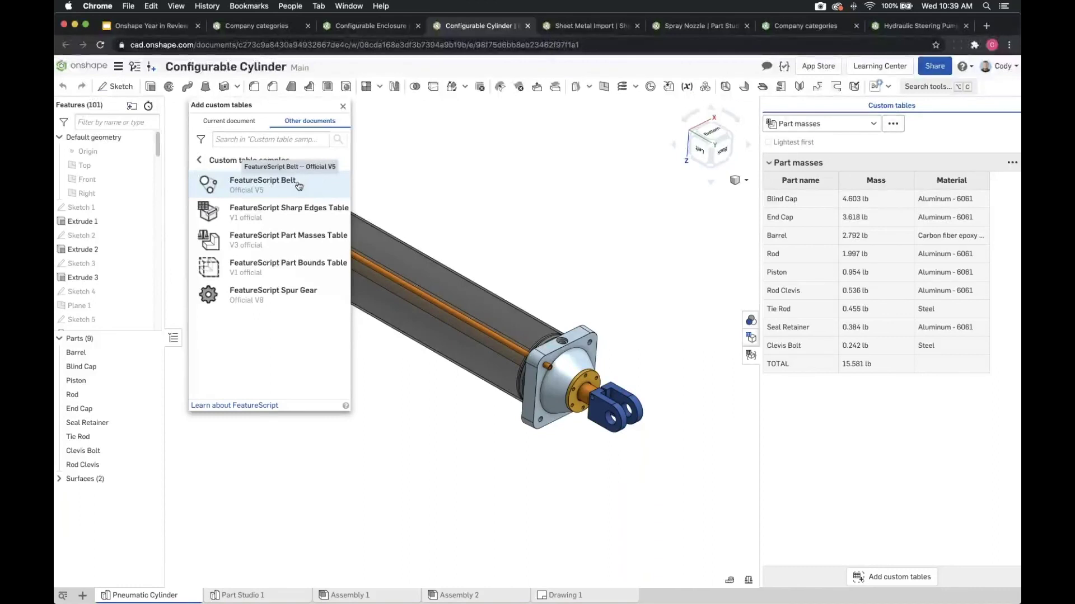
click(344, 110)
key(f)
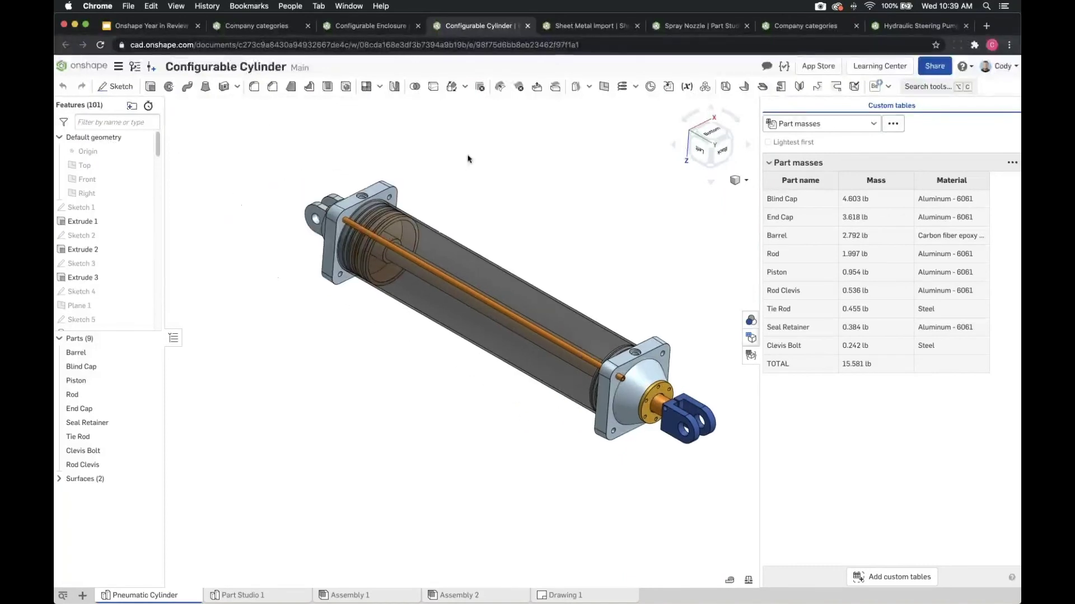
- Present slide 9, 'Interested in Learning More?', of the Onshape Year in Review deck full screen
click(151, 28)
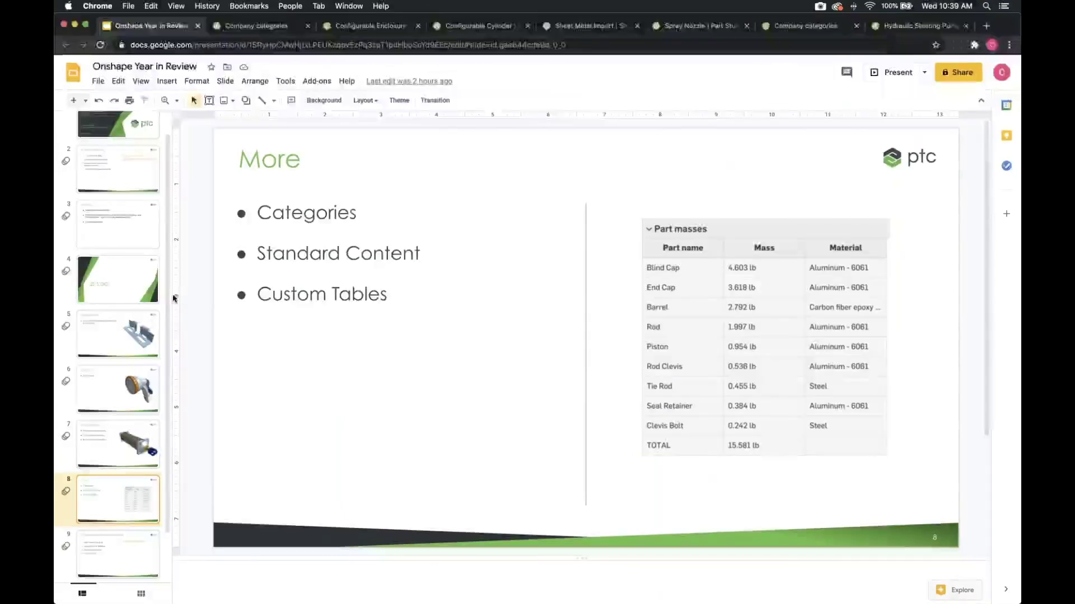
drag(169, 300, 176, 359)
scroll(177, 358, down, 1)
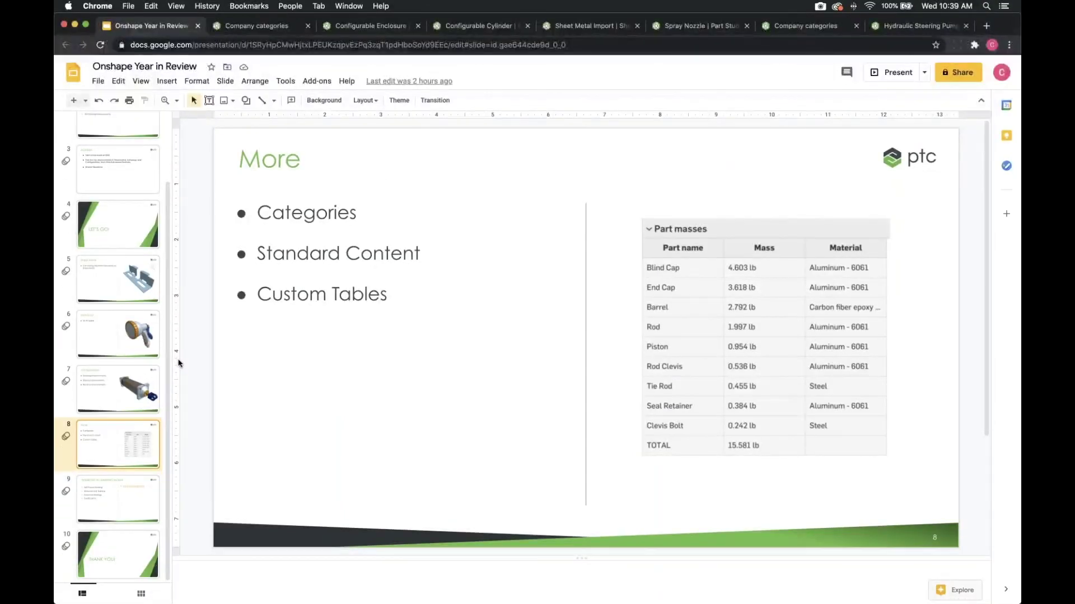
click(141, 488)
click(892, 72)
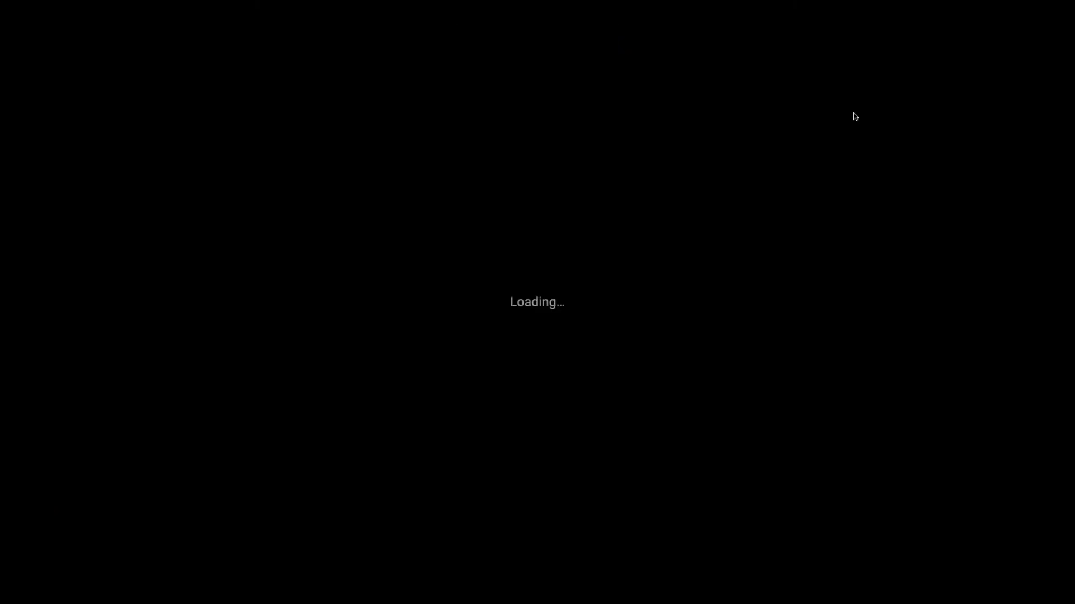